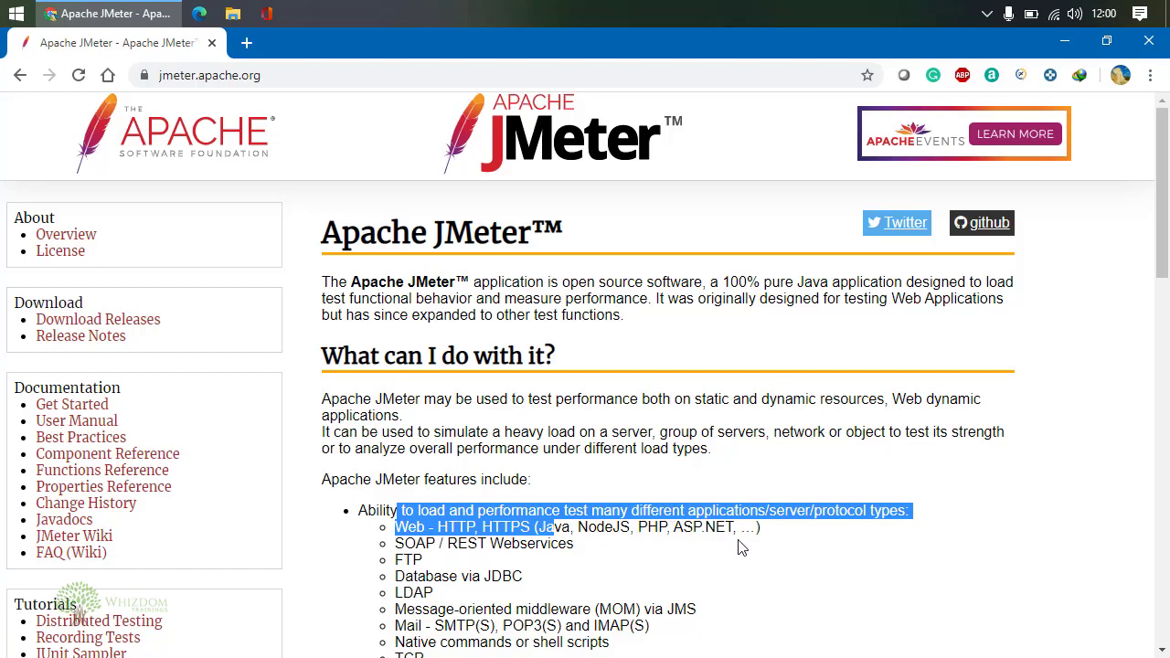
- Read the feature list of supported protocols and the Java description on the Apache JMeter home page
scroll(742, 547, "down", 1)
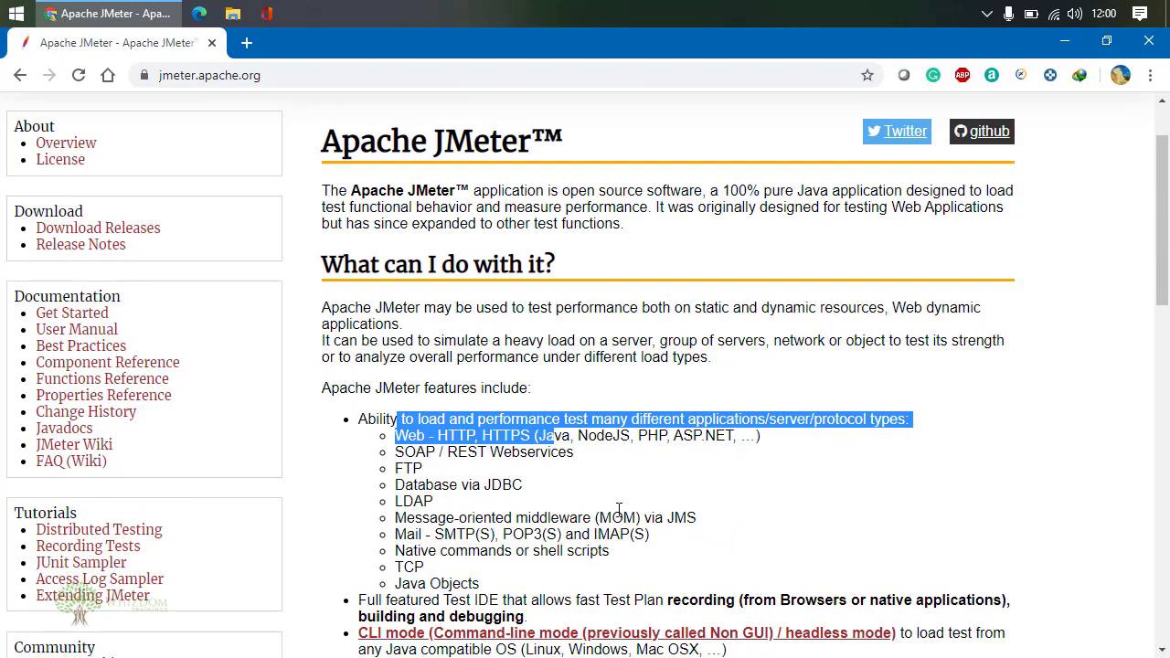
left_click(564, 473)
left_click_drag(574, 452, 386, 471)
left_click_drag(523, 486, 395, 468)
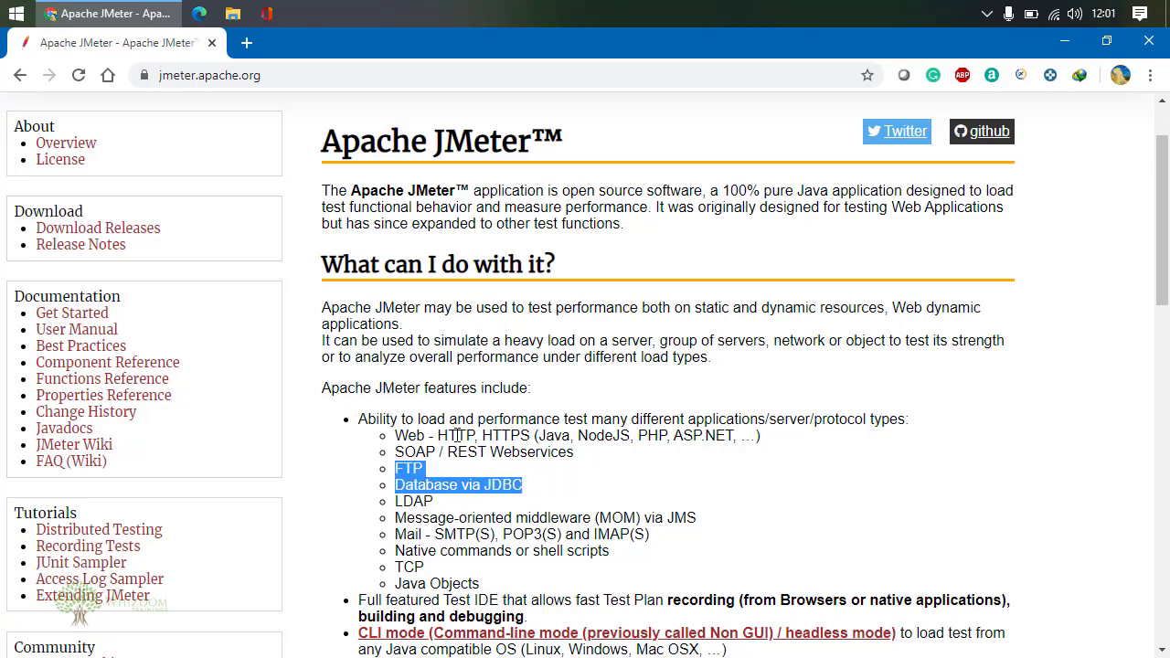
scroll(457, 435, "up", 1)
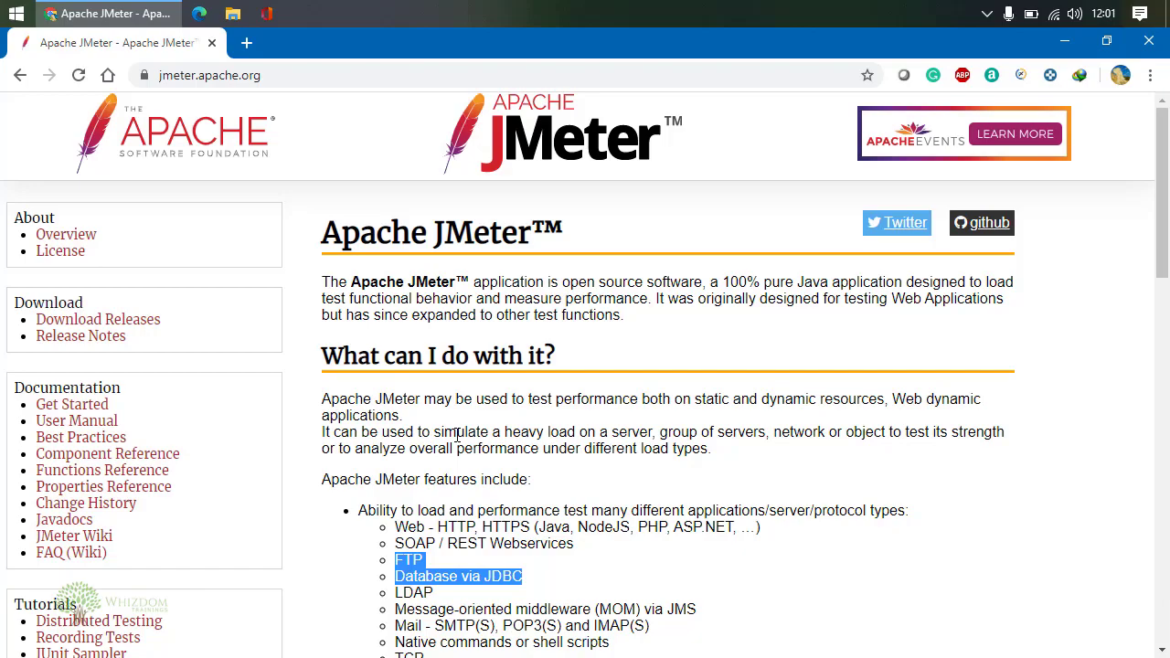
left_click_drag(797, 282, 911, 279)
left_click(912, 279)
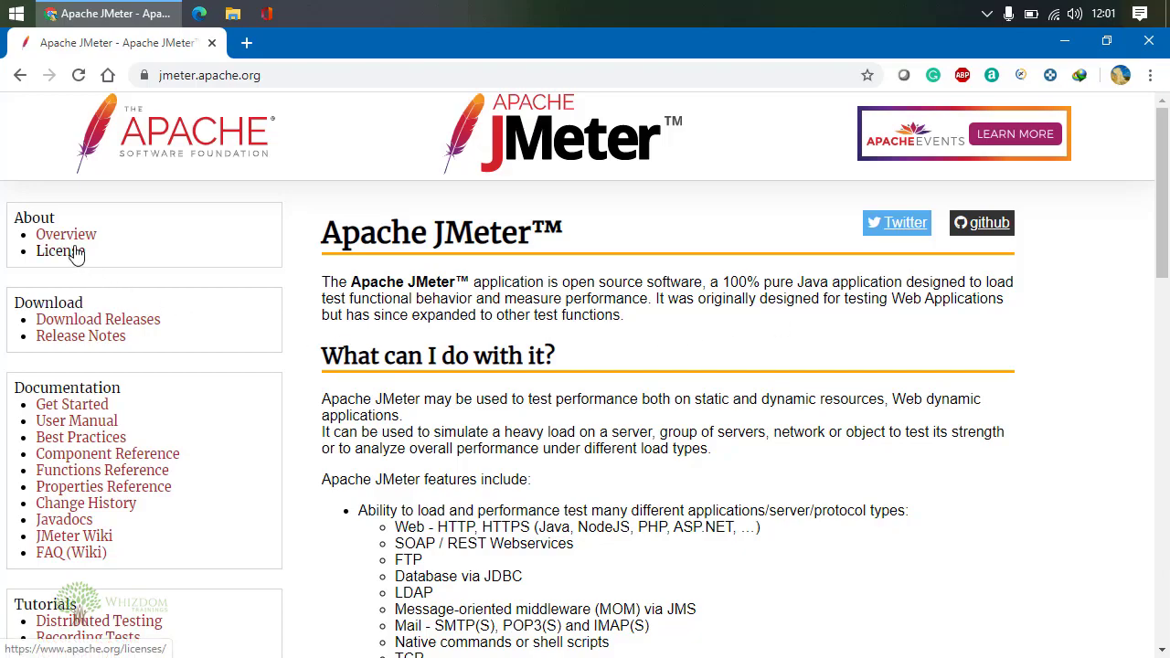
- Open the JMeter Download Releases page and check the Java requirement for Apache JMeter 5.2.1
left_click(73, 325)
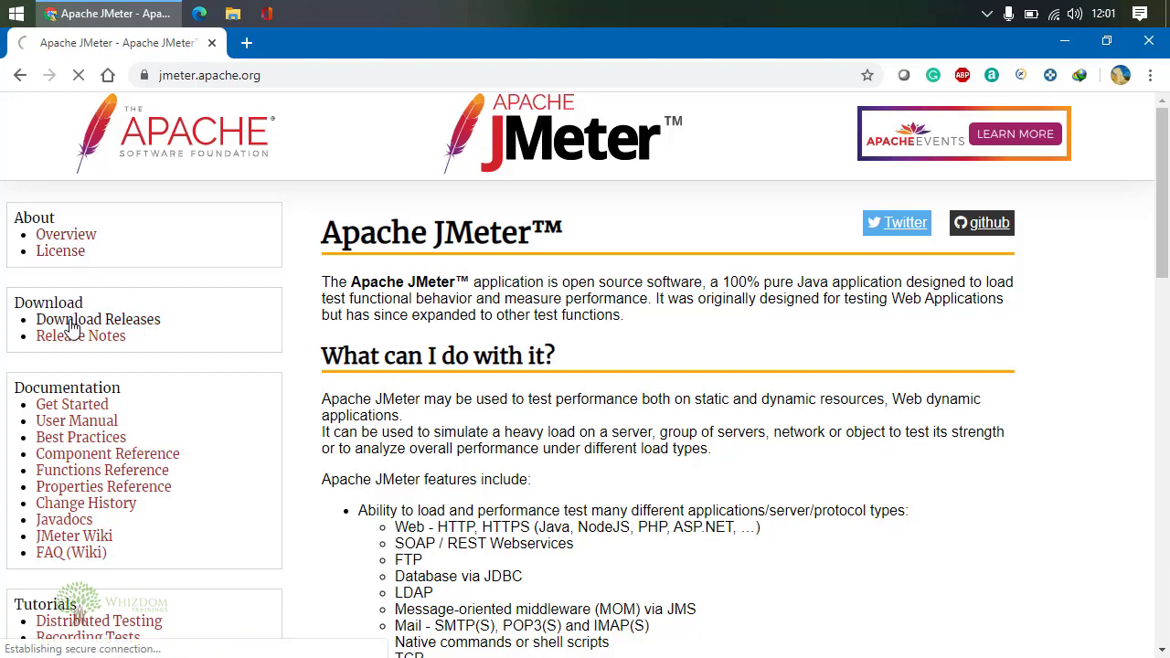
scroll(720, 557, "down", 3)
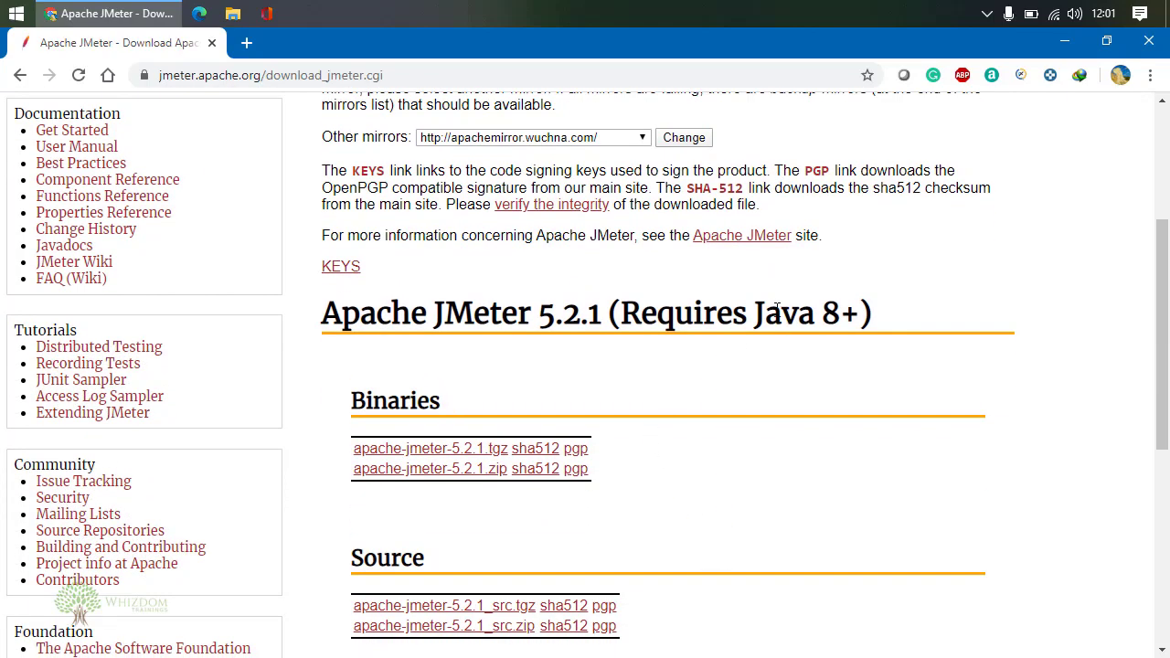
left_click_drag(619, 301, 857, 325)
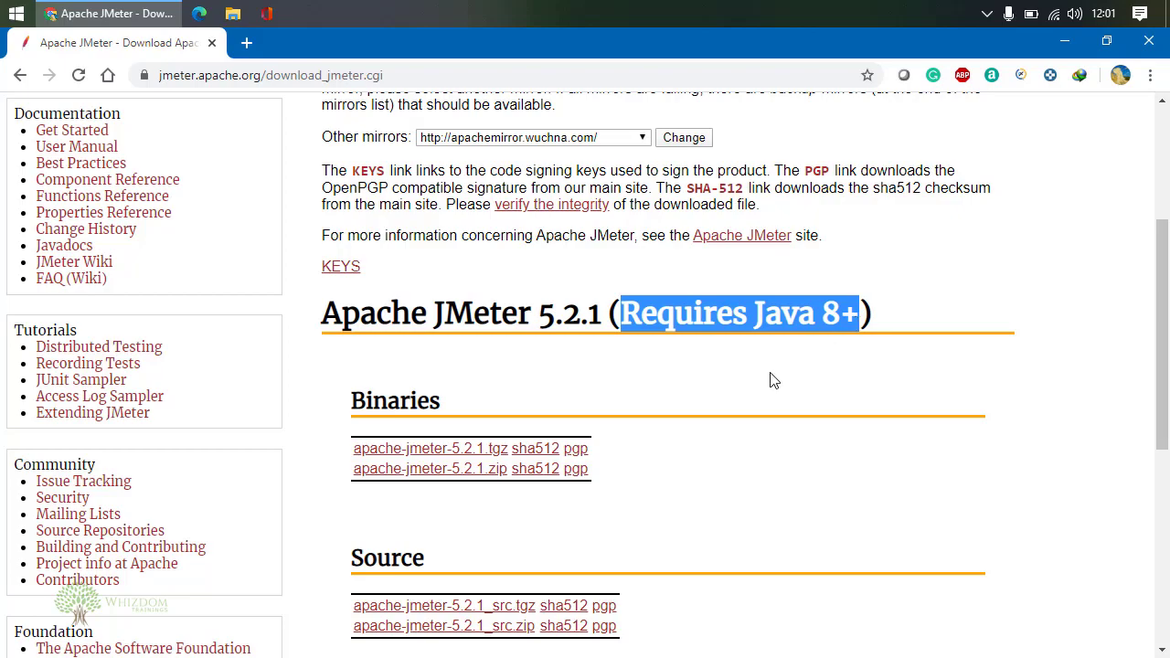
left_click(690, 323)
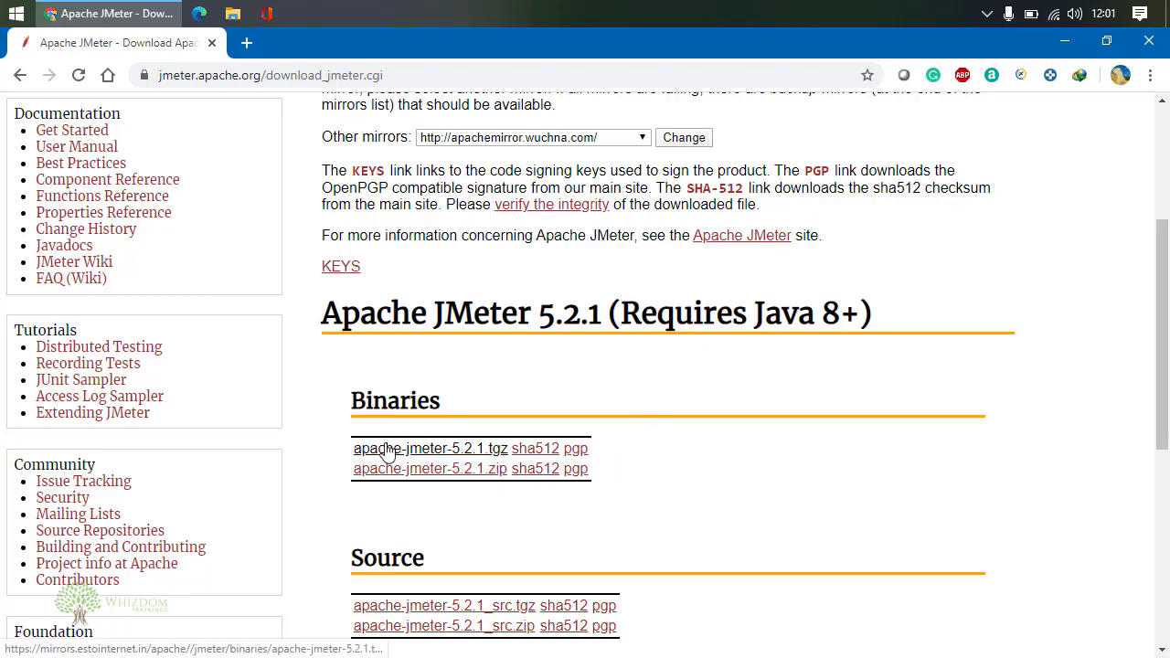
- Download the binary archive apache-jmeter-5.2.1.zip, dismissing the Internet Download Manager notice
left_click(443, 476)
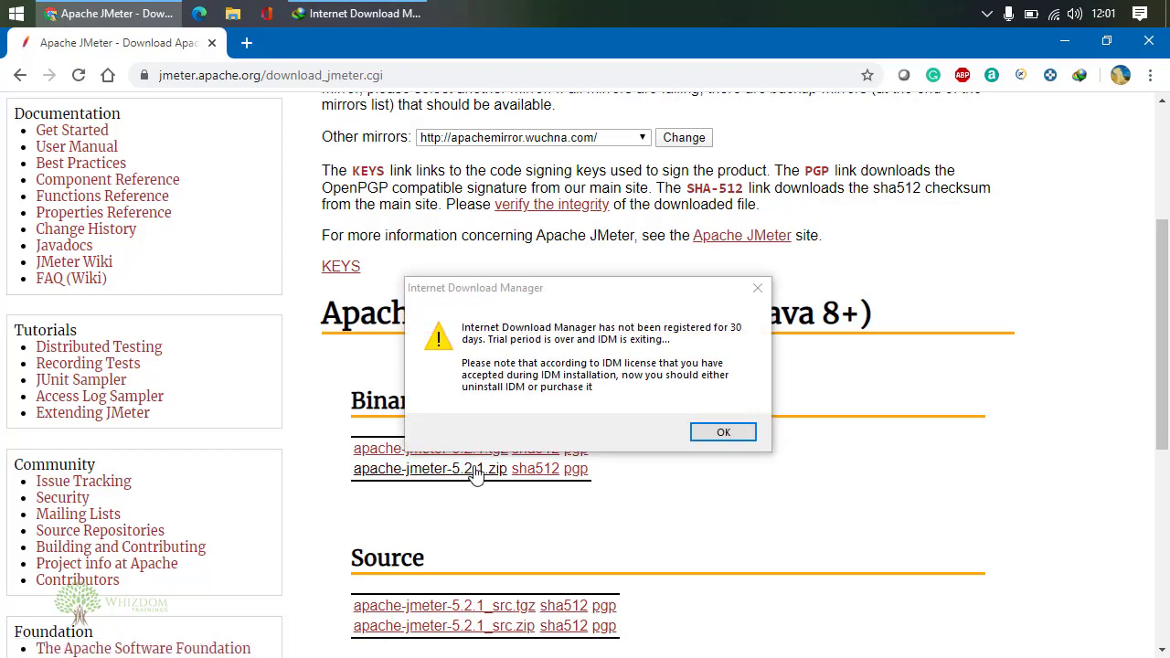
left_click(722, 433)
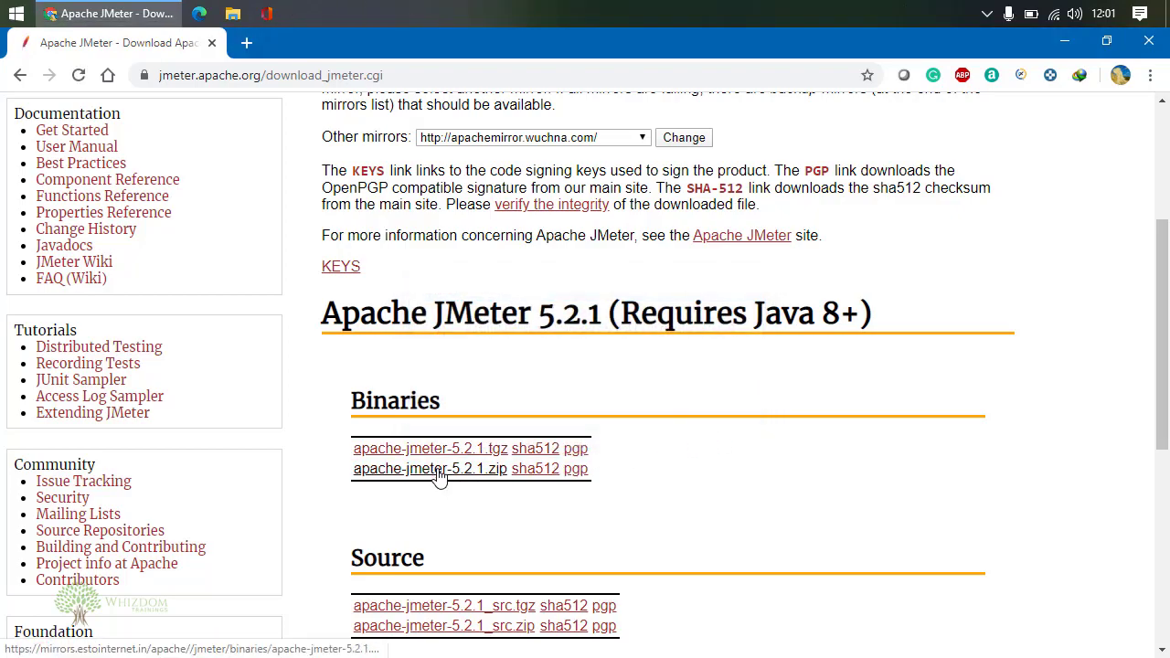
left_click(717, 437)
left_click(388, 472)
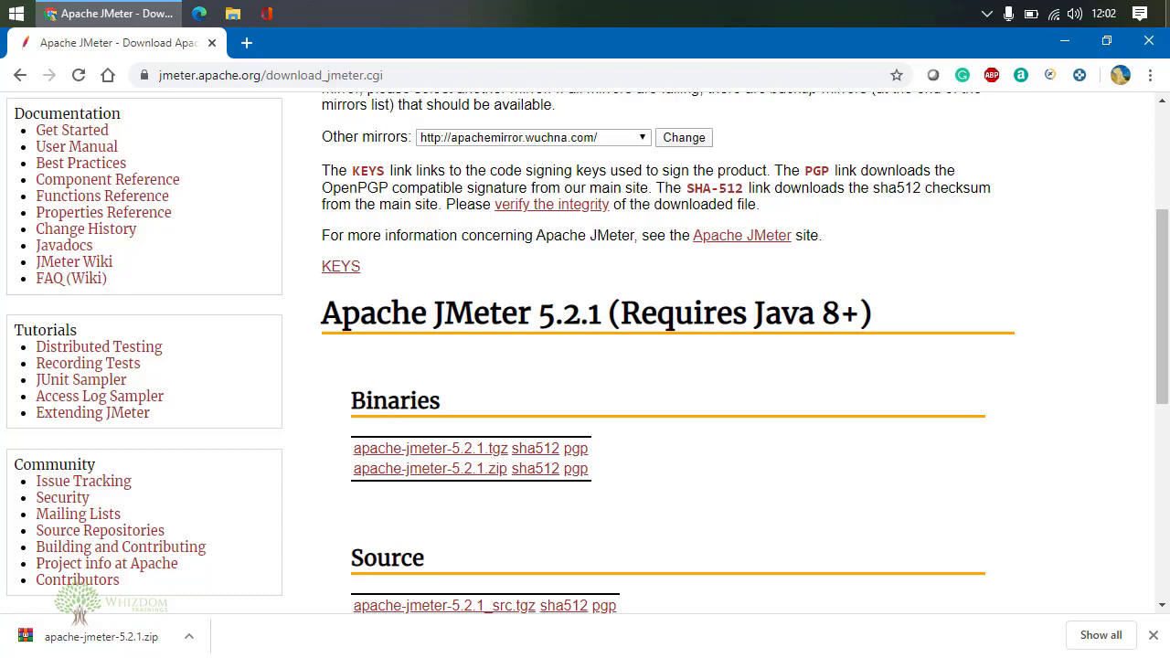
- Search Google for "jdk 8" in a new tab and open Oracle's Java SE Development Kit 8 downloads result in a separate tab
left_click(245, 42)
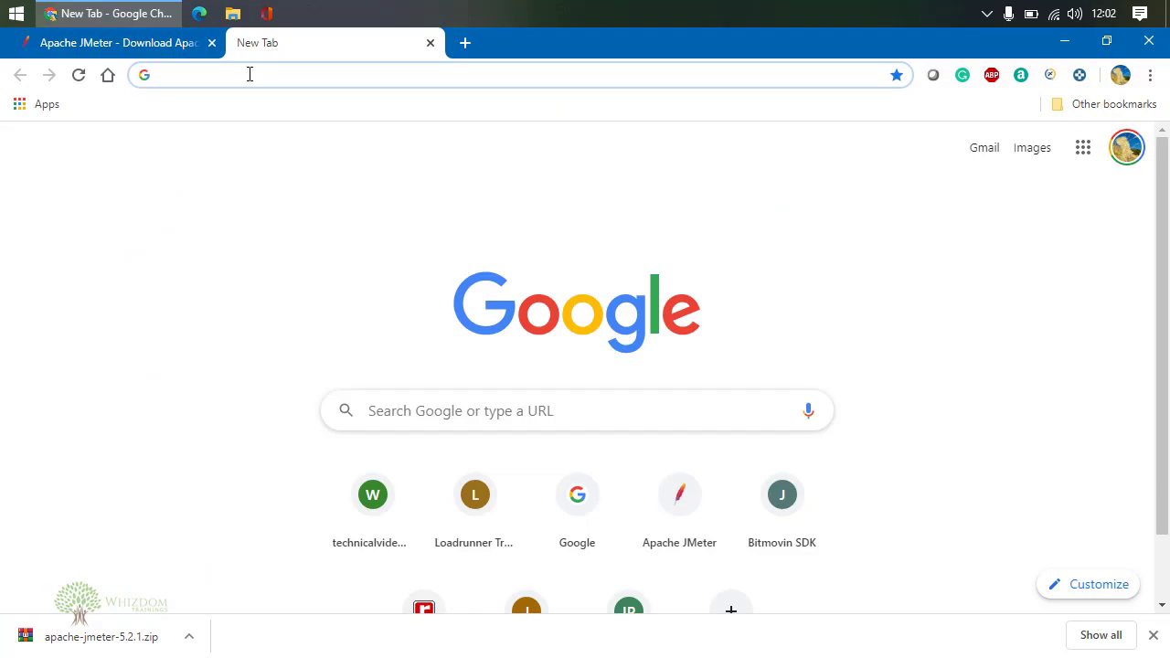
type("java")
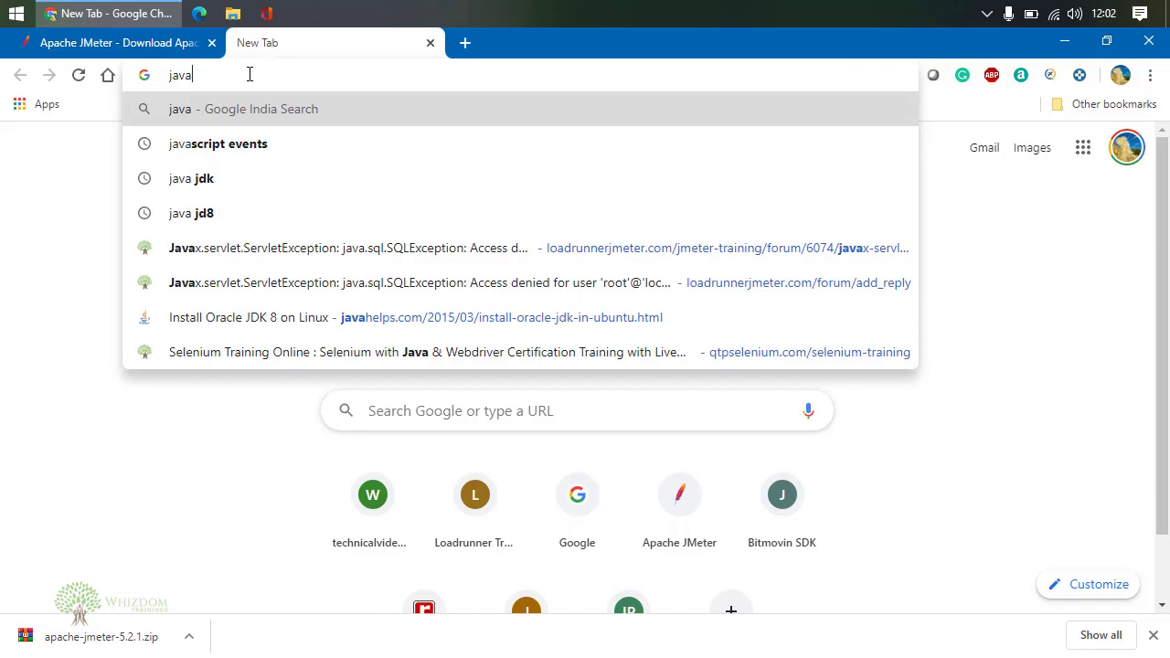
key("BackSpace")
key("BackSpace")
key("BackSpace")
type("dk 8")
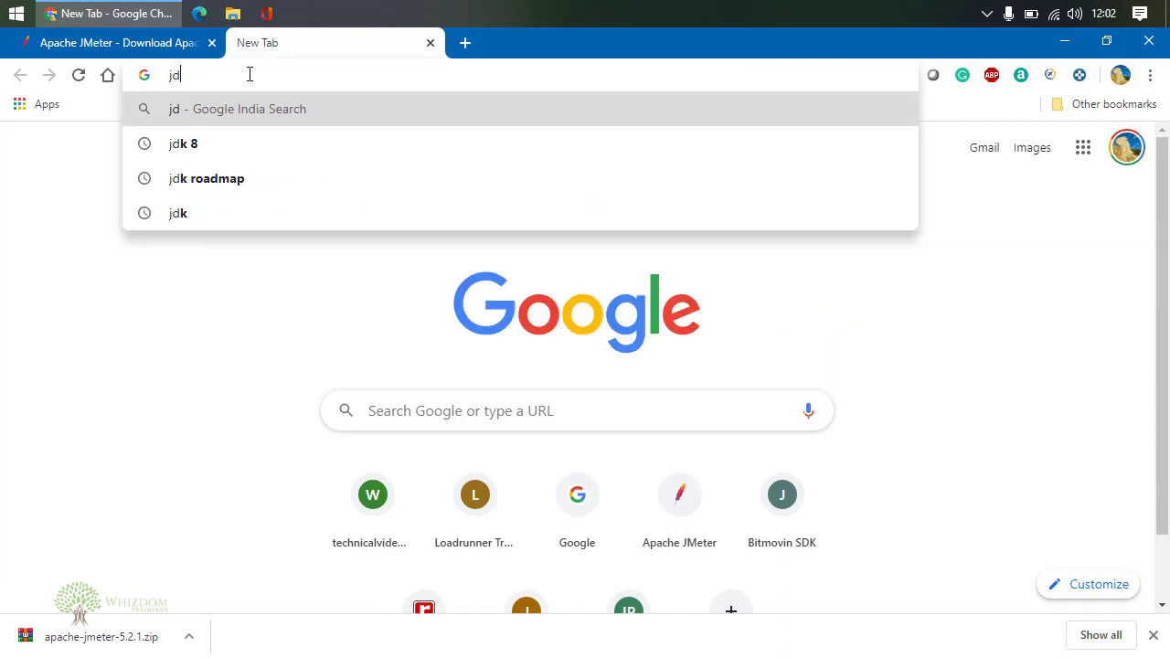
key("Return")
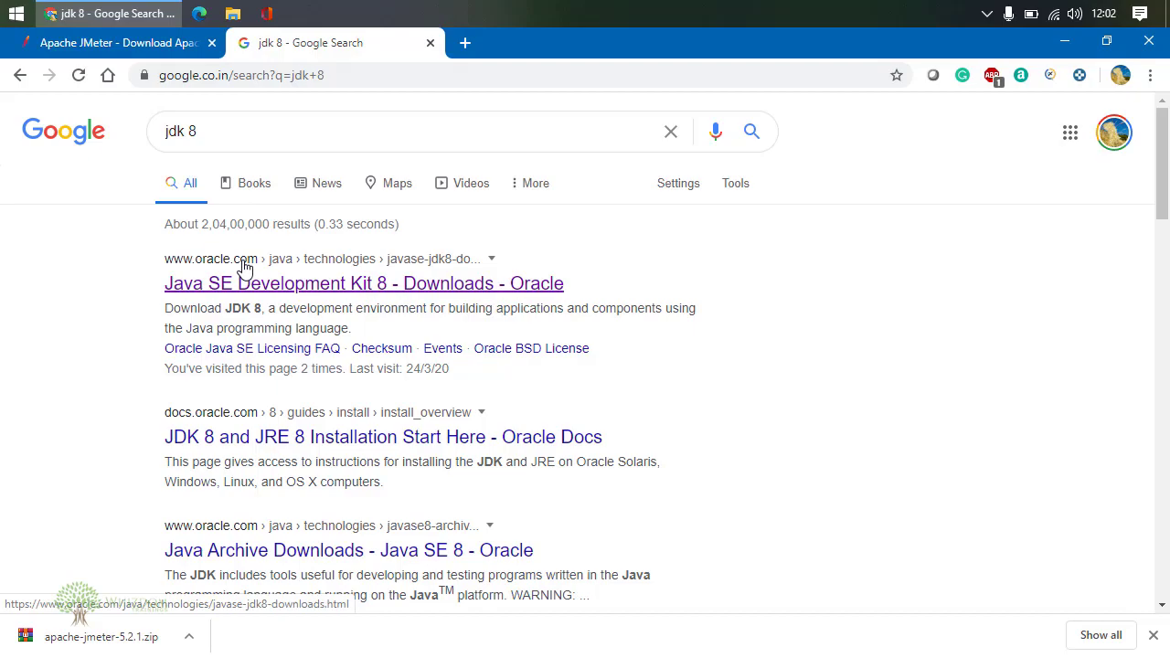
middle_click(306, 289)
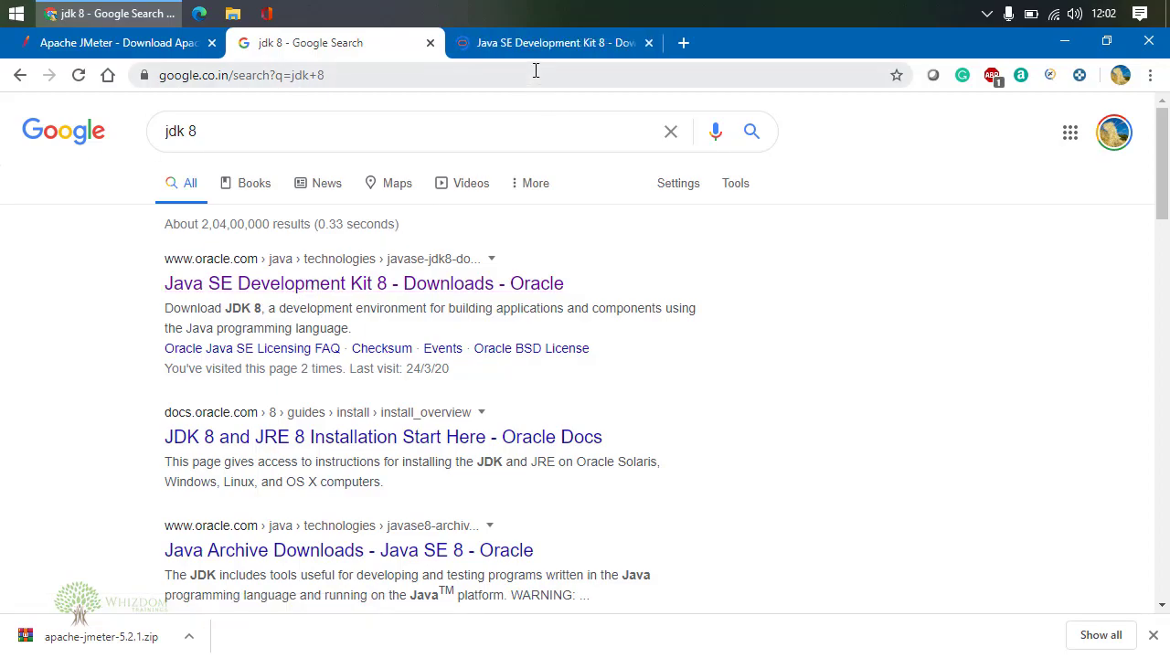
- Change the Google search to "jdk download" and open Oracle's Java SE Downloads result
left_click_drag(353, 83, 293, 99)
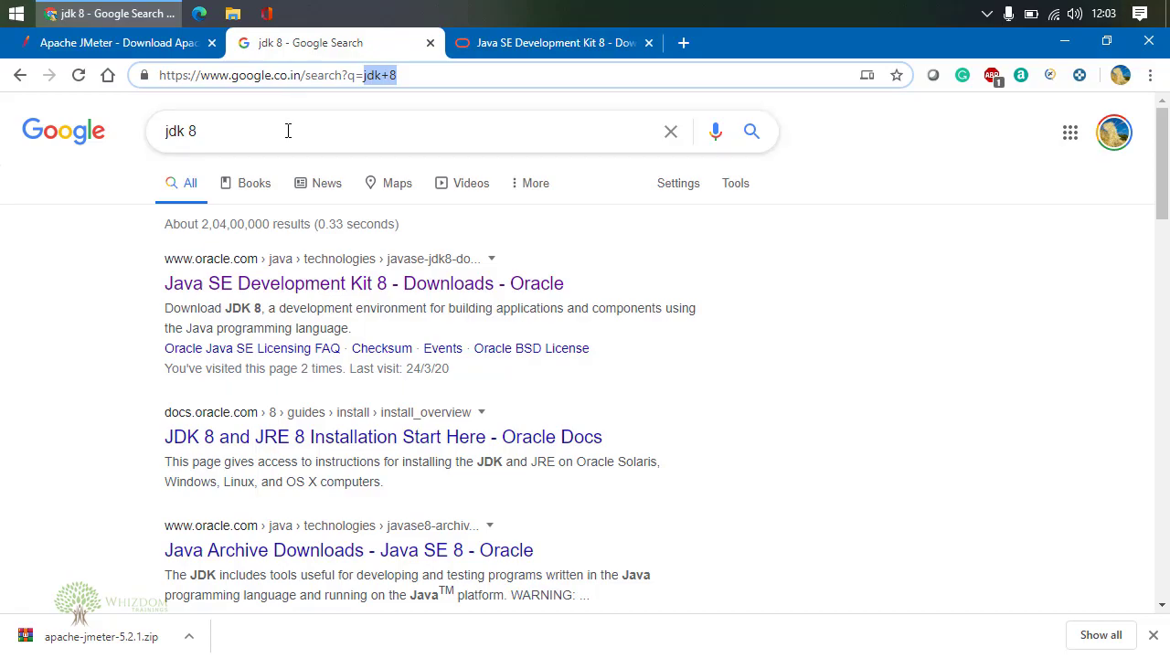
left_click(287, 131)
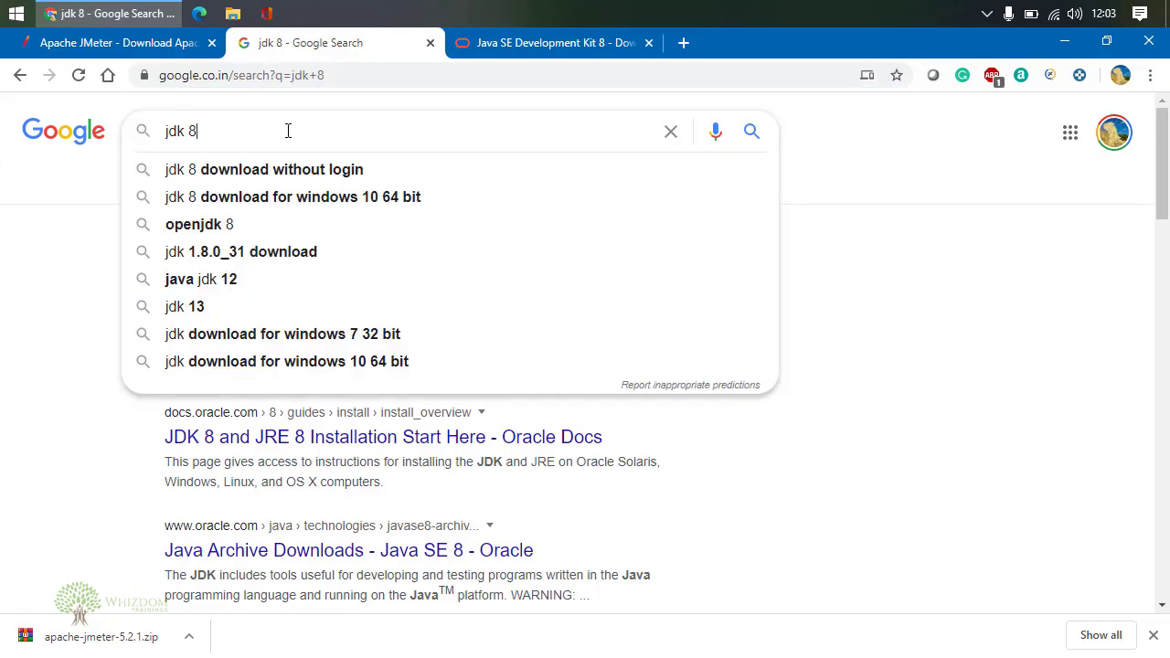
left_click_drag(196, 133, 185, 137)
key("BackSpace")
type("download")
key("Return")
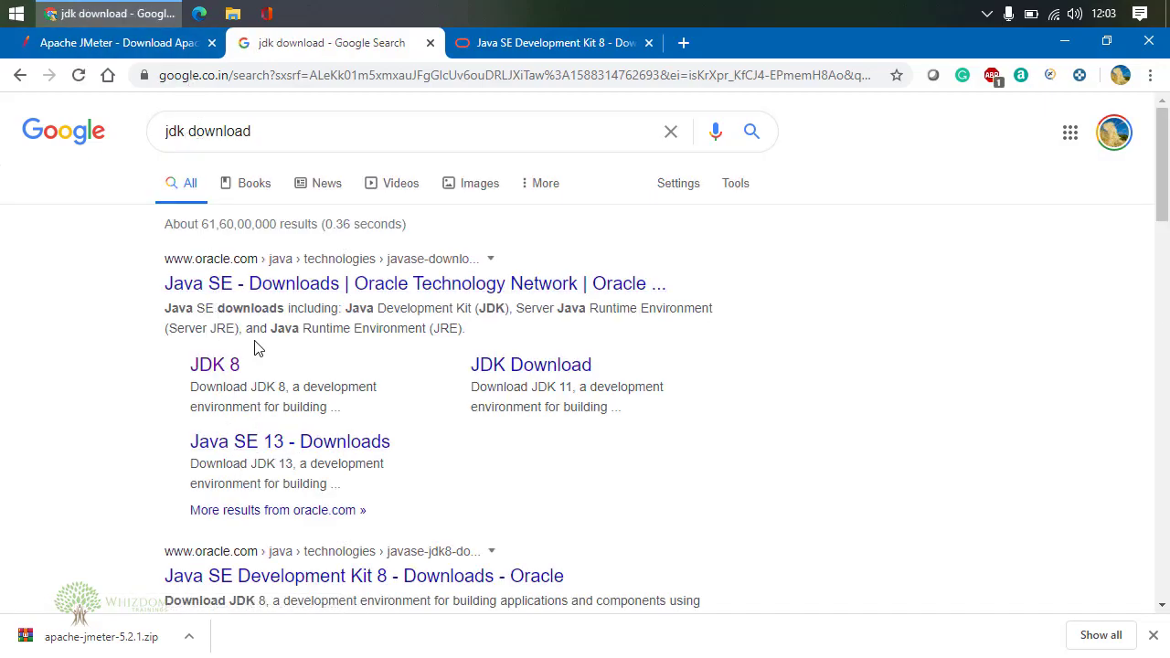
left_click(257, 287)
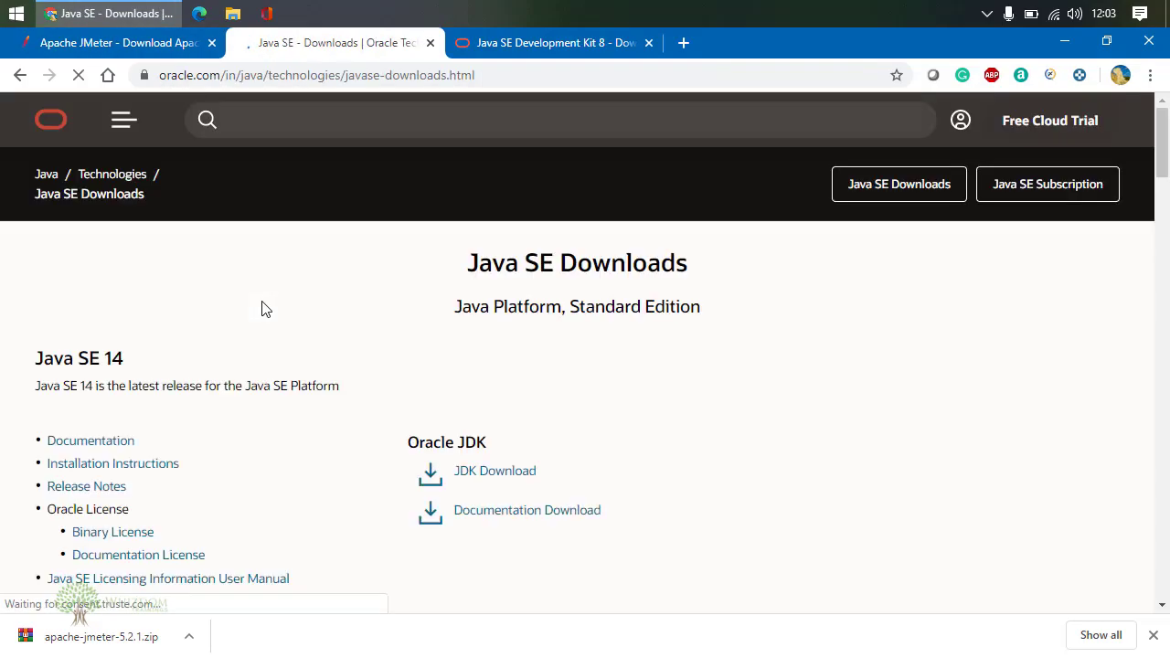
- Examine the Java SE releases offered on Oracle's downloads page, including the Java SE 14, 11 and 8u241 sections
left_click_drag(33, 358, 342, 400)
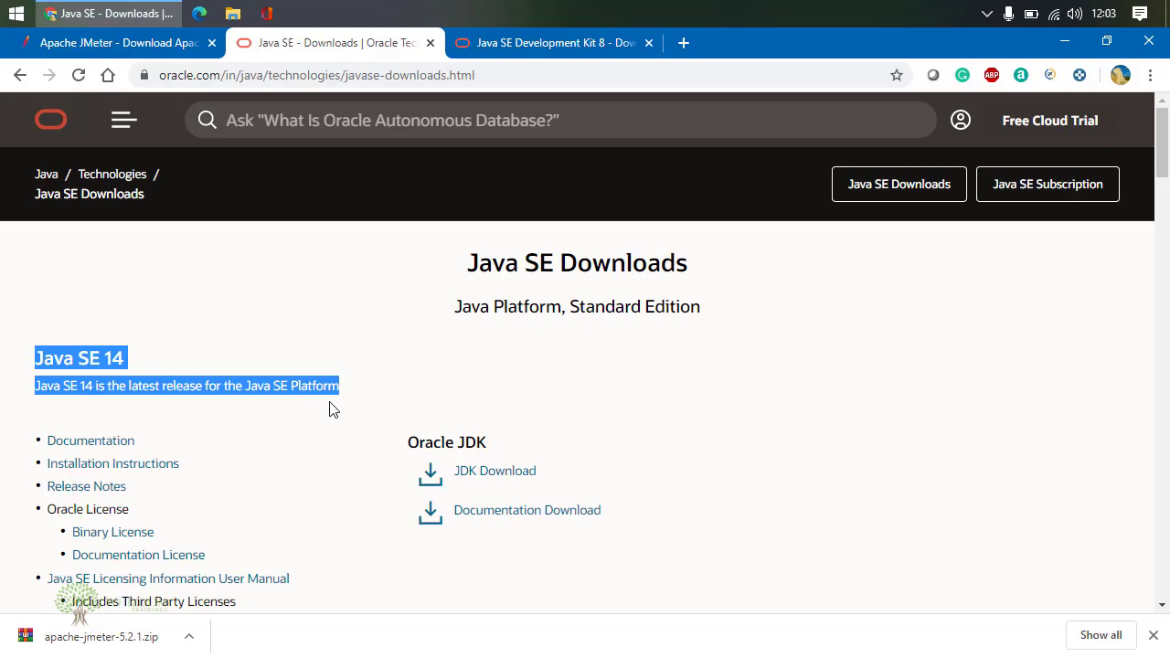
scroll(332, 407, "down", 1)
scroll(332, 409, "down", 9)
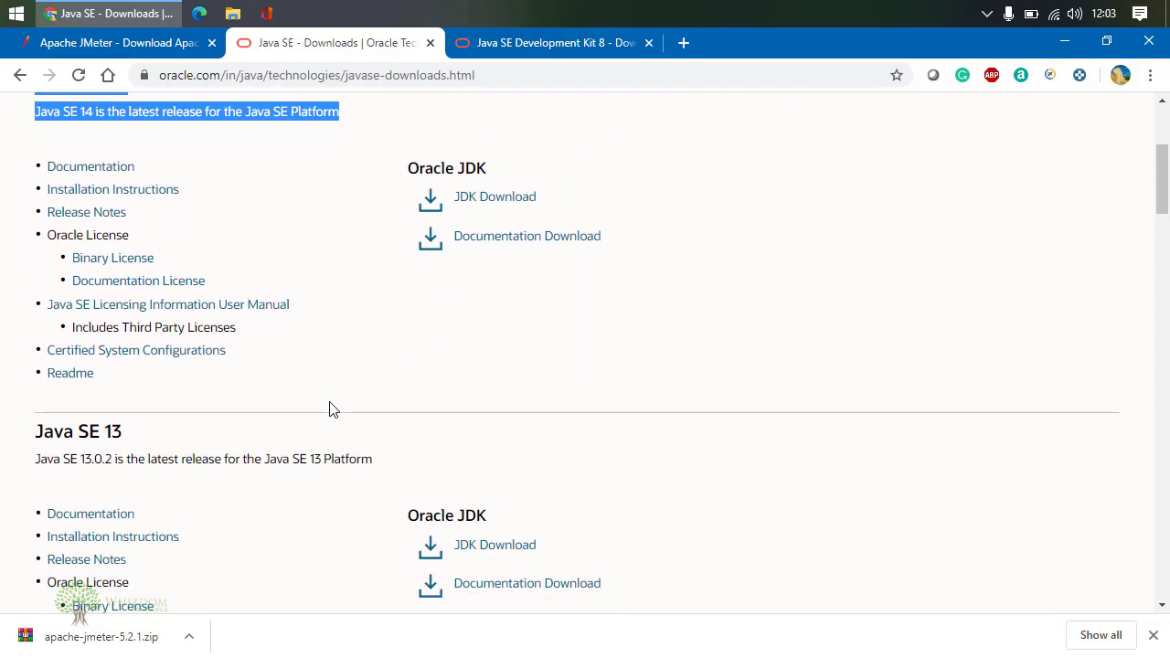
scroll(331, 415, "down", 12)
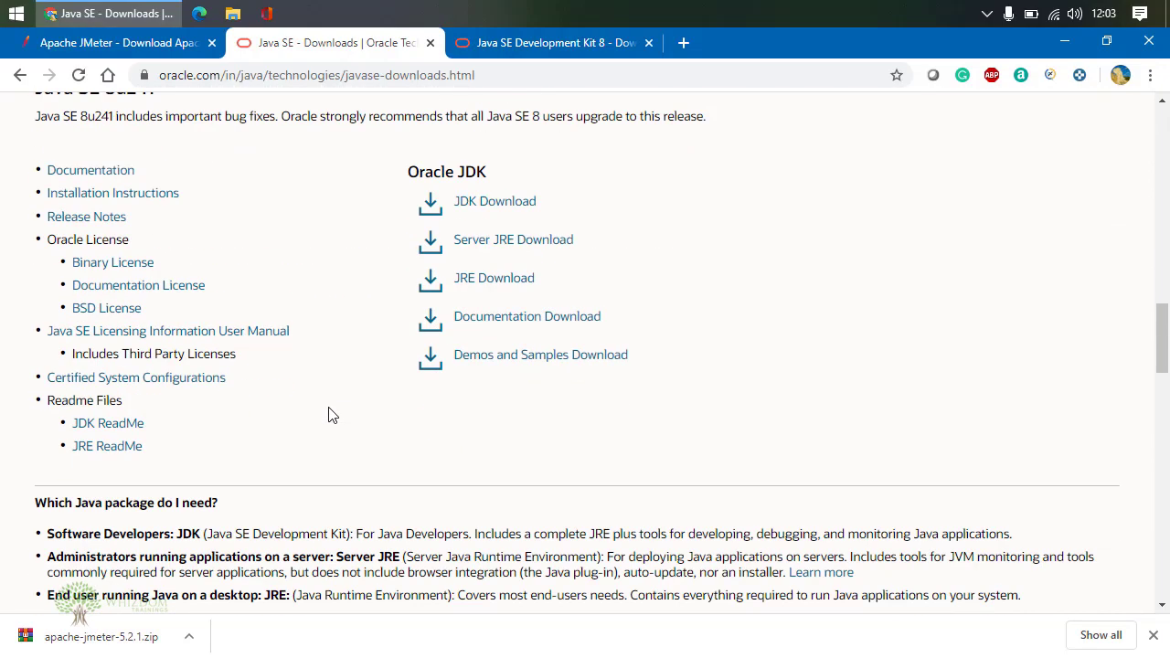
scroll(332, 415, "up", 10)
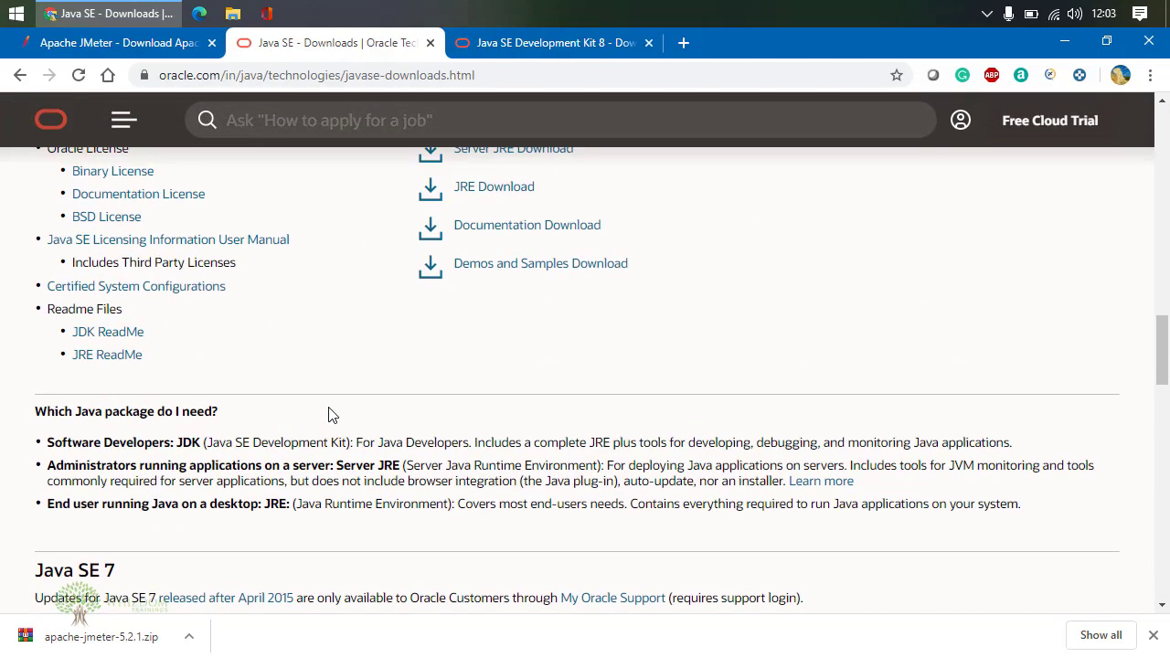
scroll(330, 410, "down", 3)
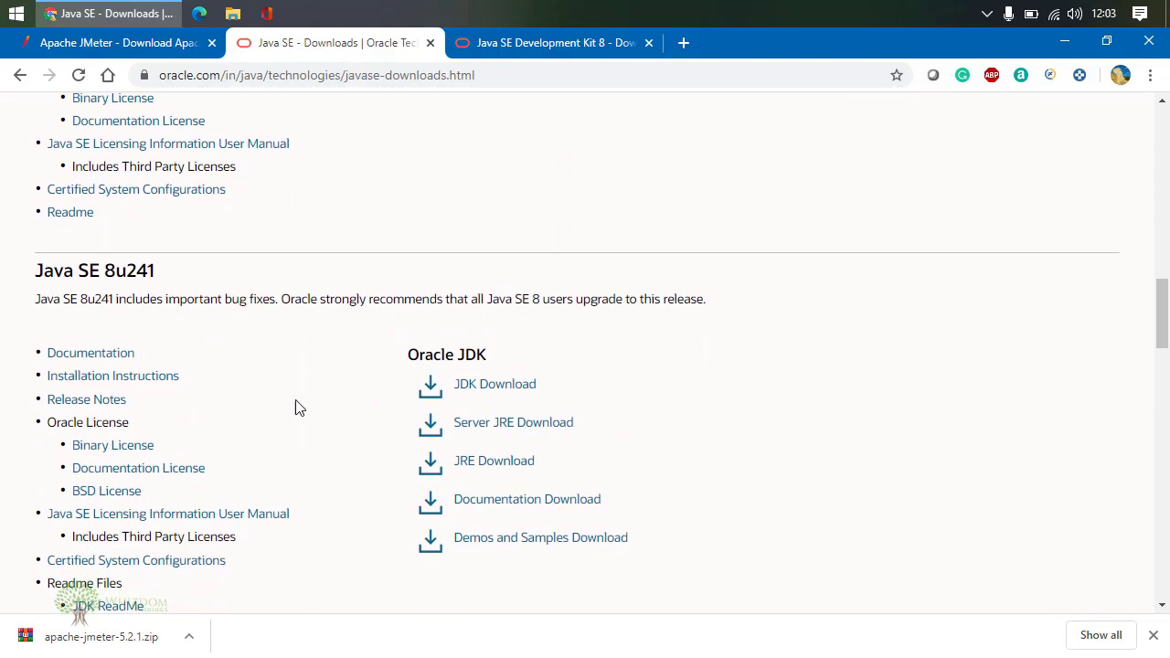
left_click_drag(34, 300, 702, 297)
left_click(701, 297)
scroll(765, 394, "down", 5)
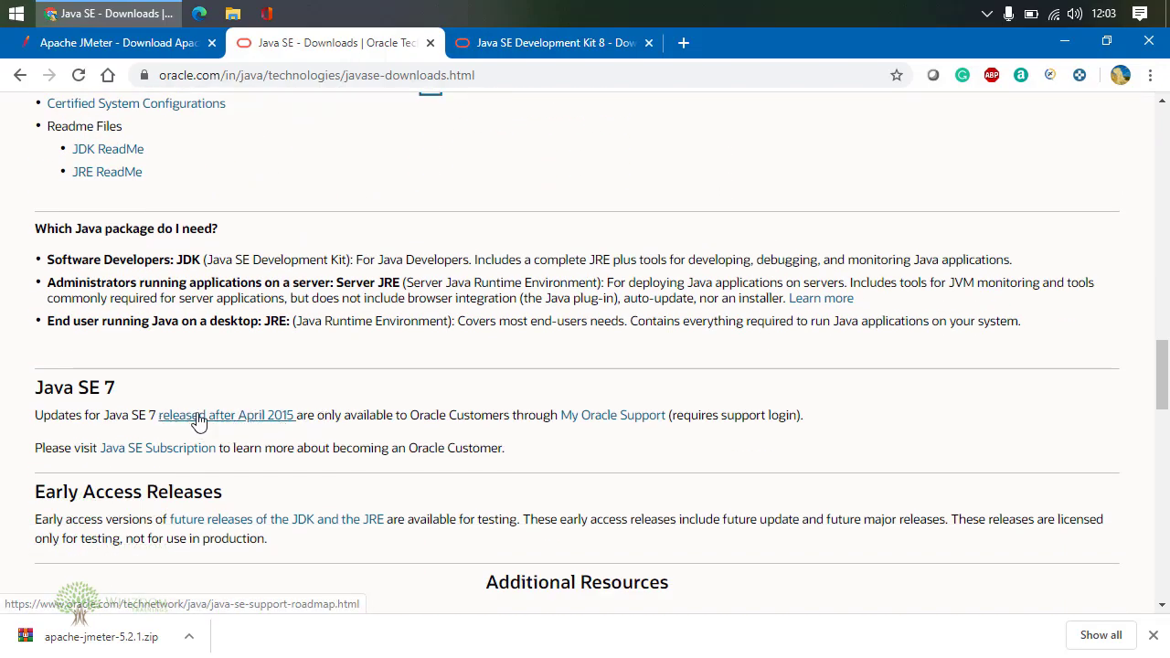
scroll(205, 419, "up", 3)
scroll(214, 416, "up", 2)
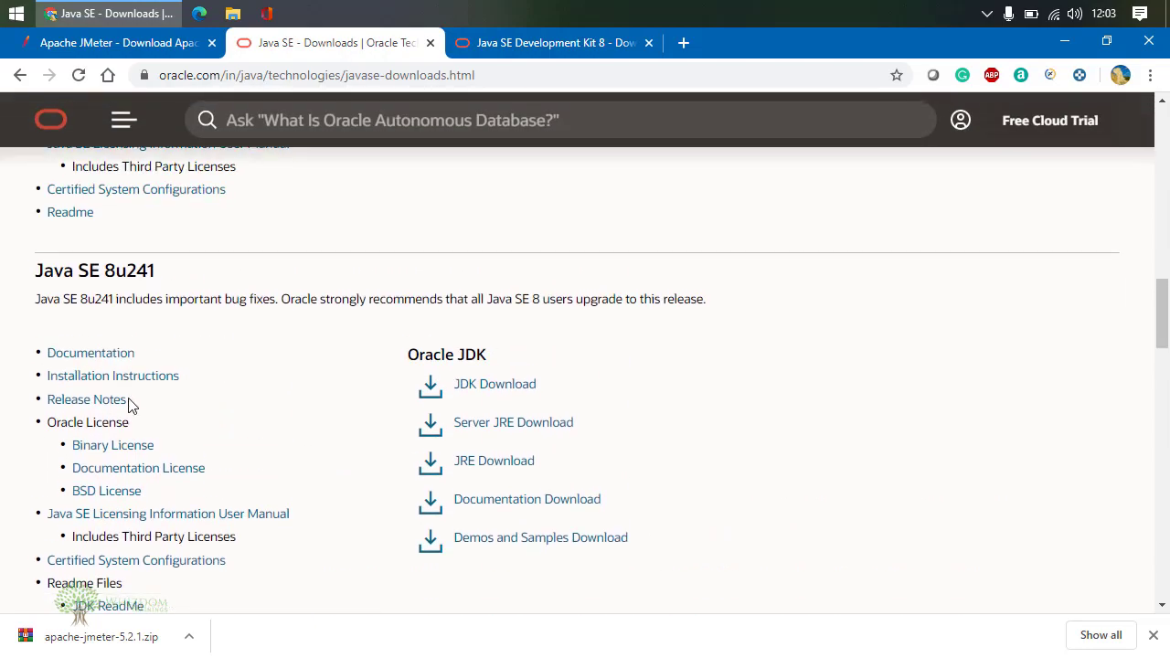
scroll(510, 372, "up", 4)
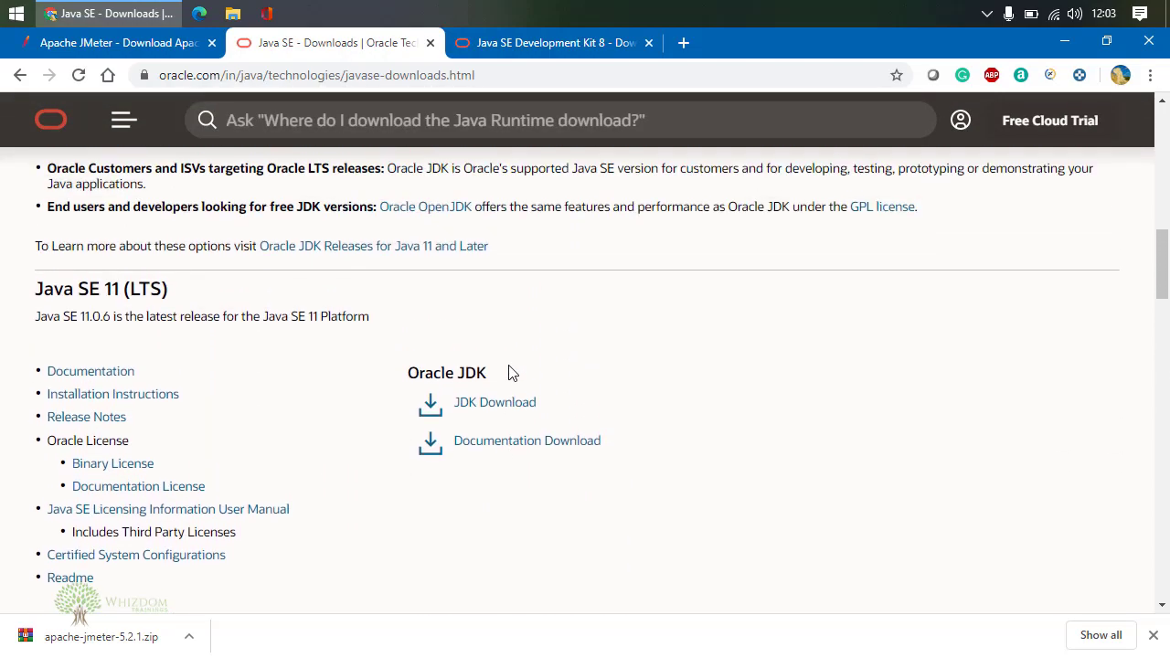
scroll(511, 372, "up", 10)
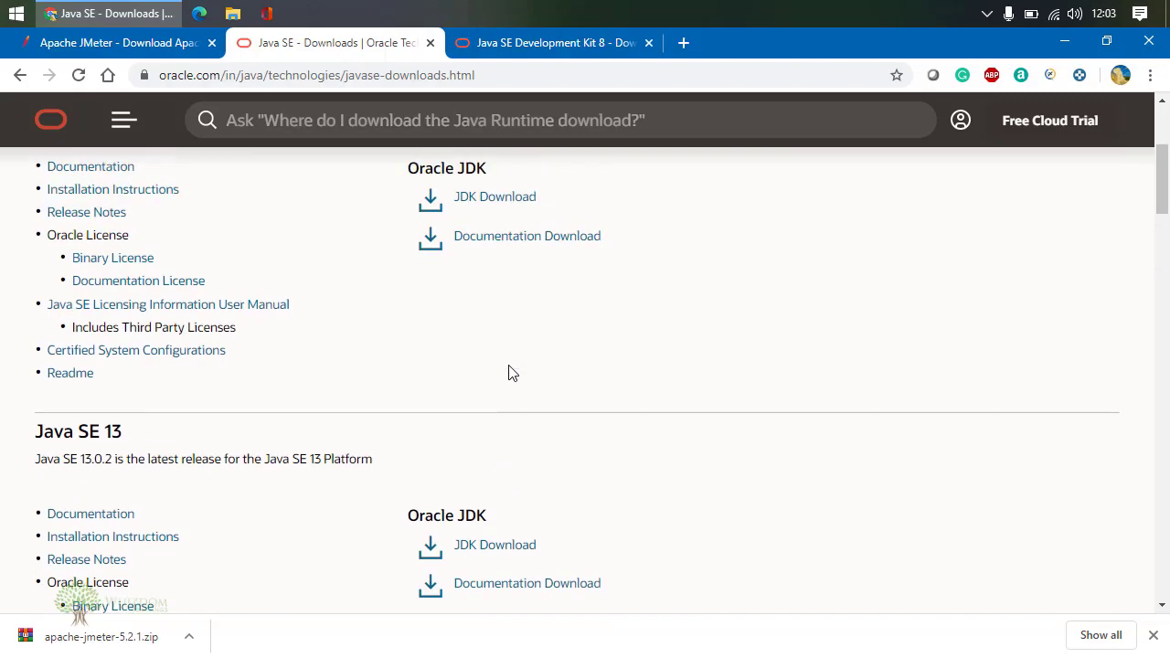
scroll(510, 372, "up", 1)
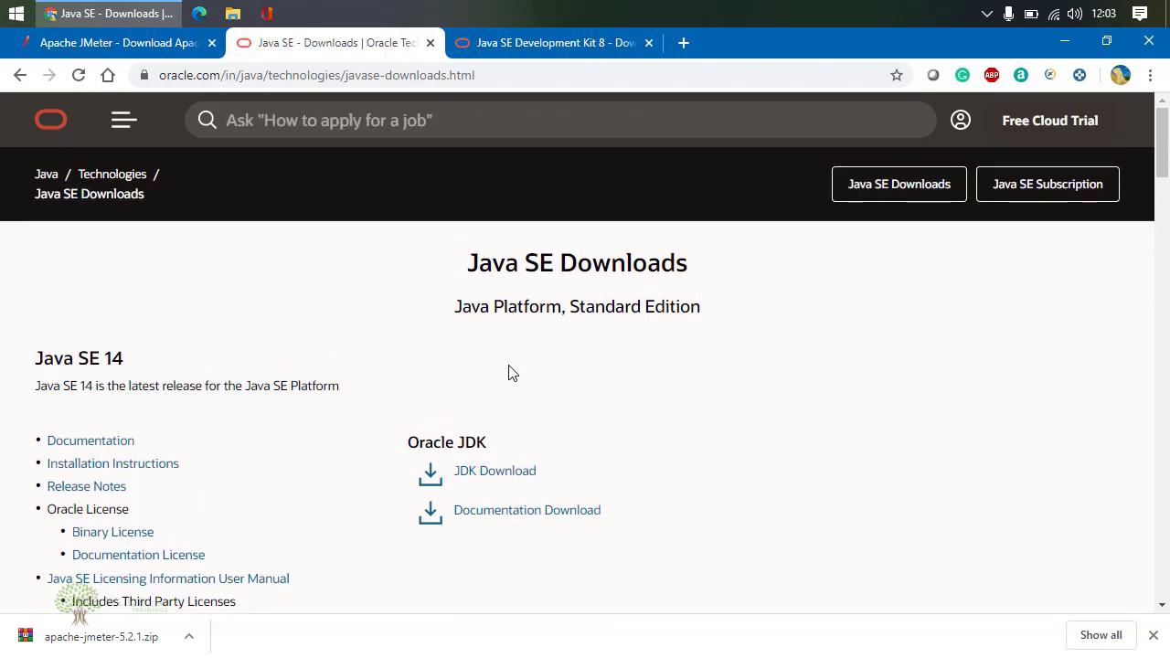
- Search Google for "oracle jdk roadmap" in the current tab
left_click(497, 73)
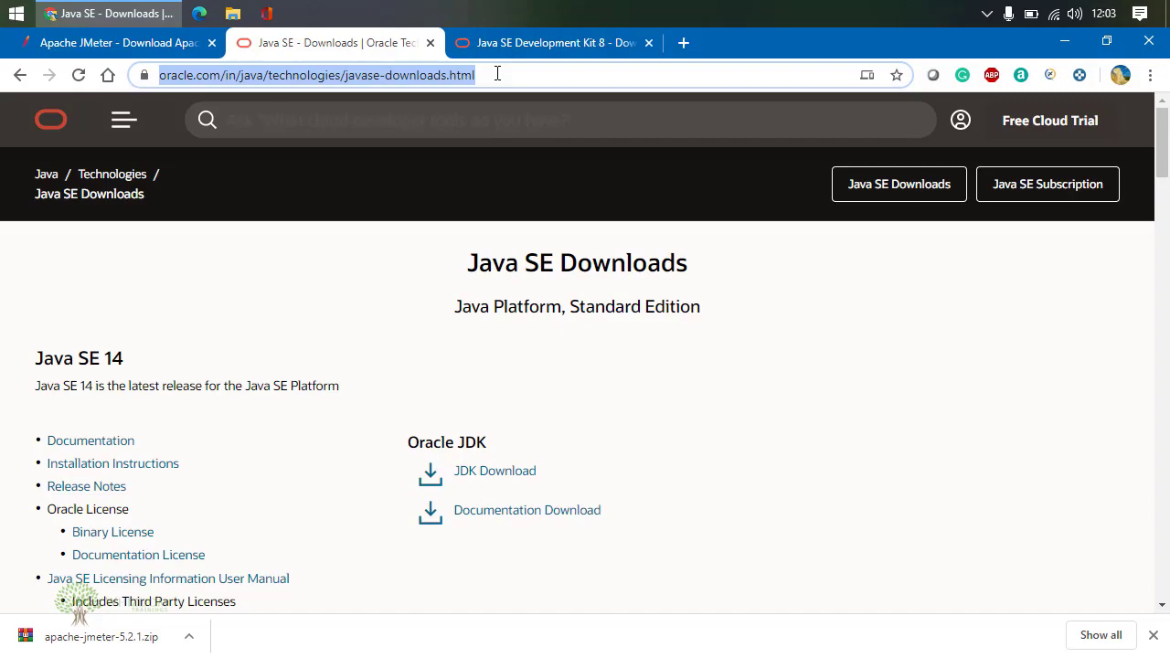
key("BackSpace")
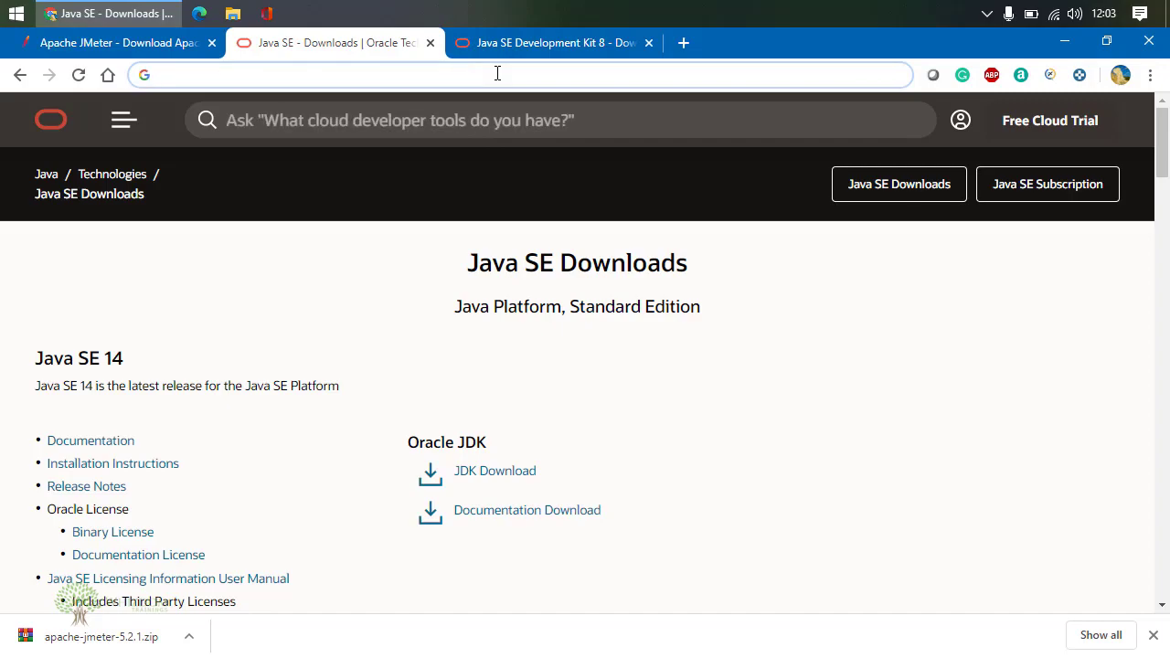
type("oracle ")
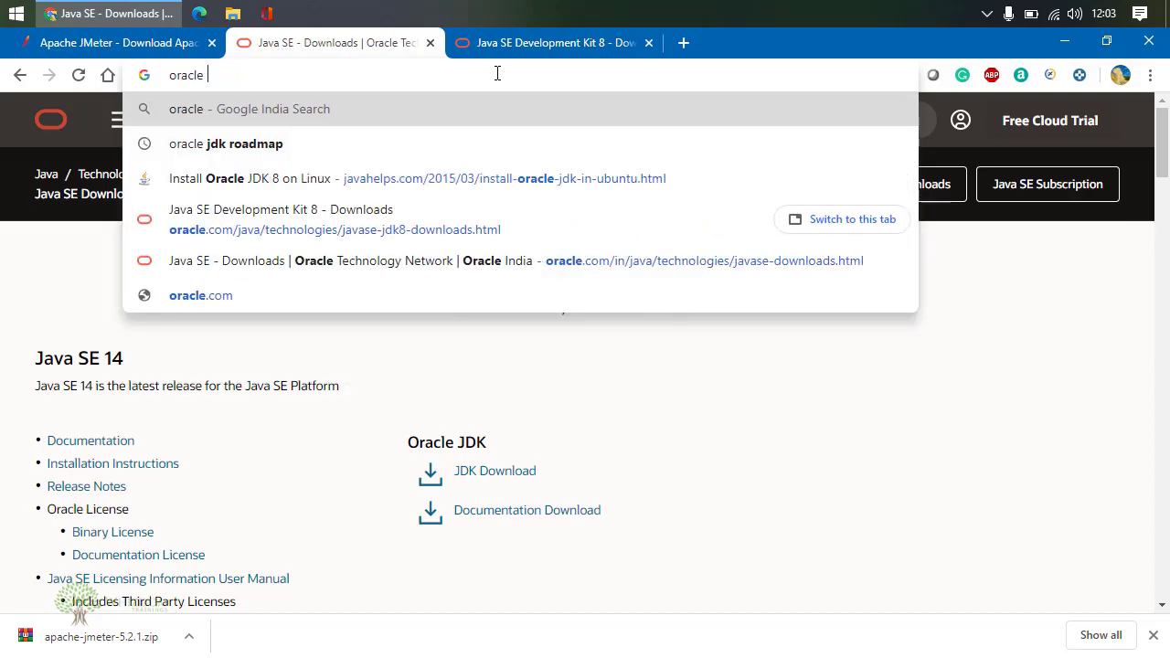
type("jdk roa")
type("dmar")
key("BackSpace")
type("p")
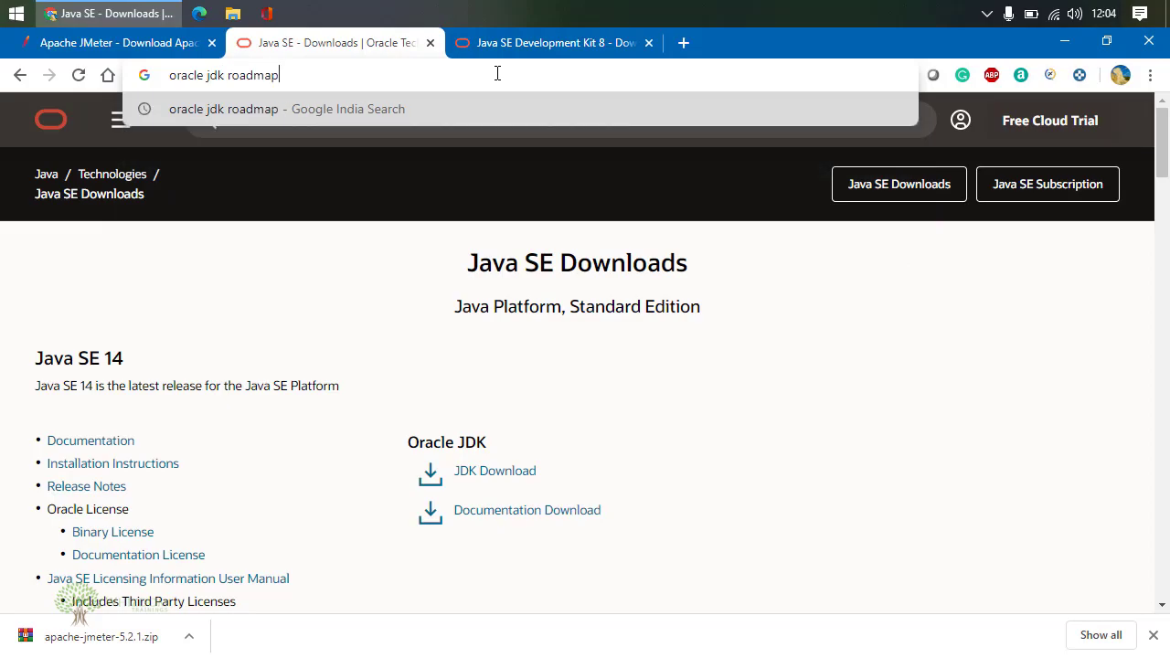
key("Return")
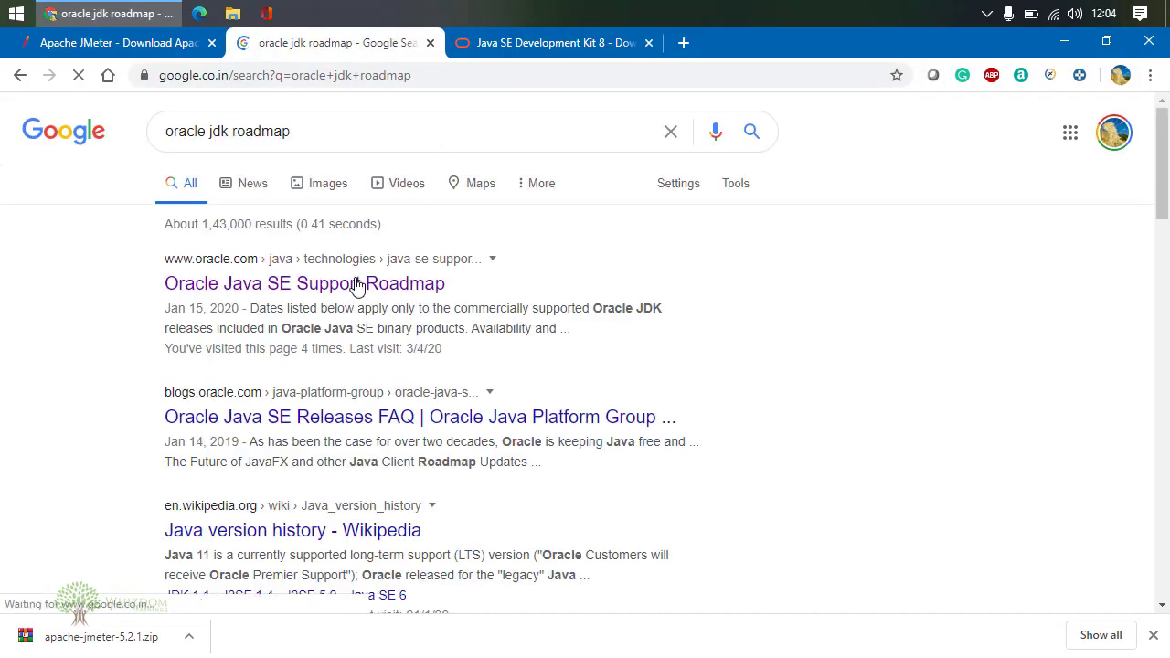
- Open the Oracle Java SE Support Roadmap result and find the table of release support dates
left_click(344, 298)
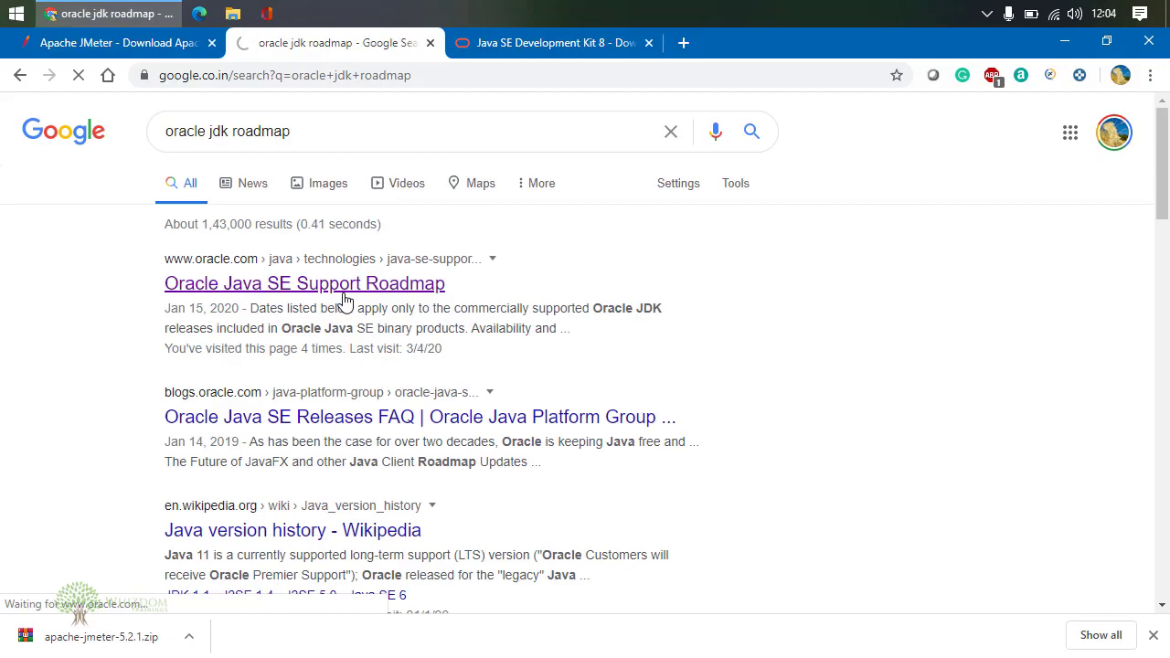
scroll(443, 454, "down", 1)
scroll(444, 454, "down", 8)
scroll(444, 446, "down", 2)
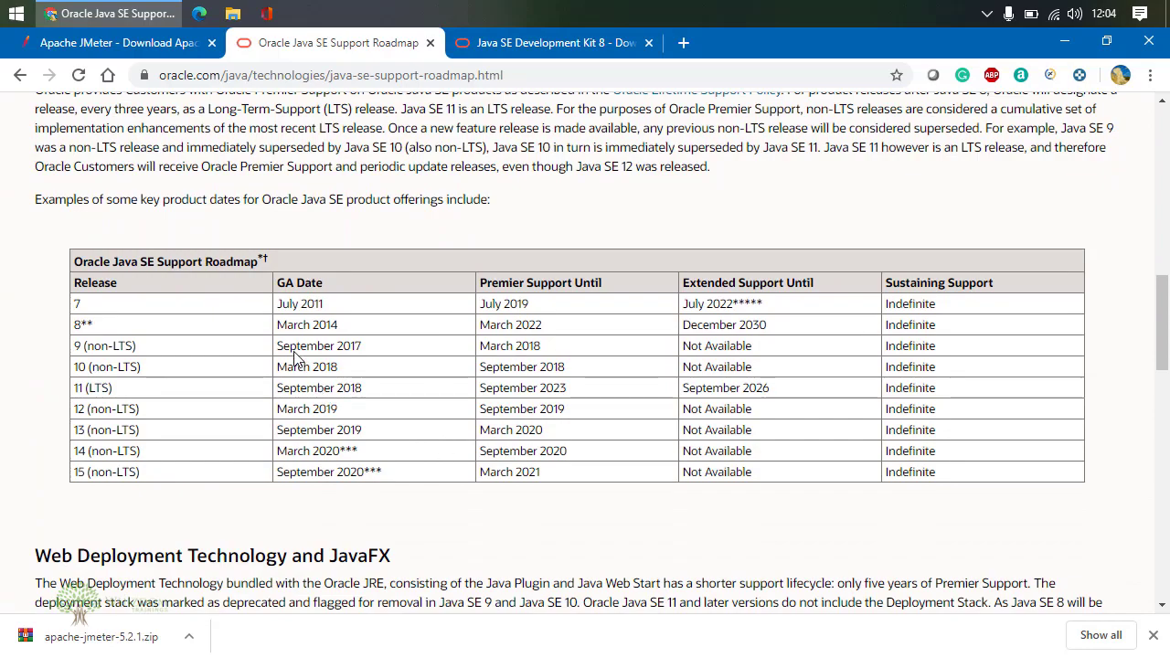
left_click_drag(75, 304, 80, 320)
left_click(80, 325)
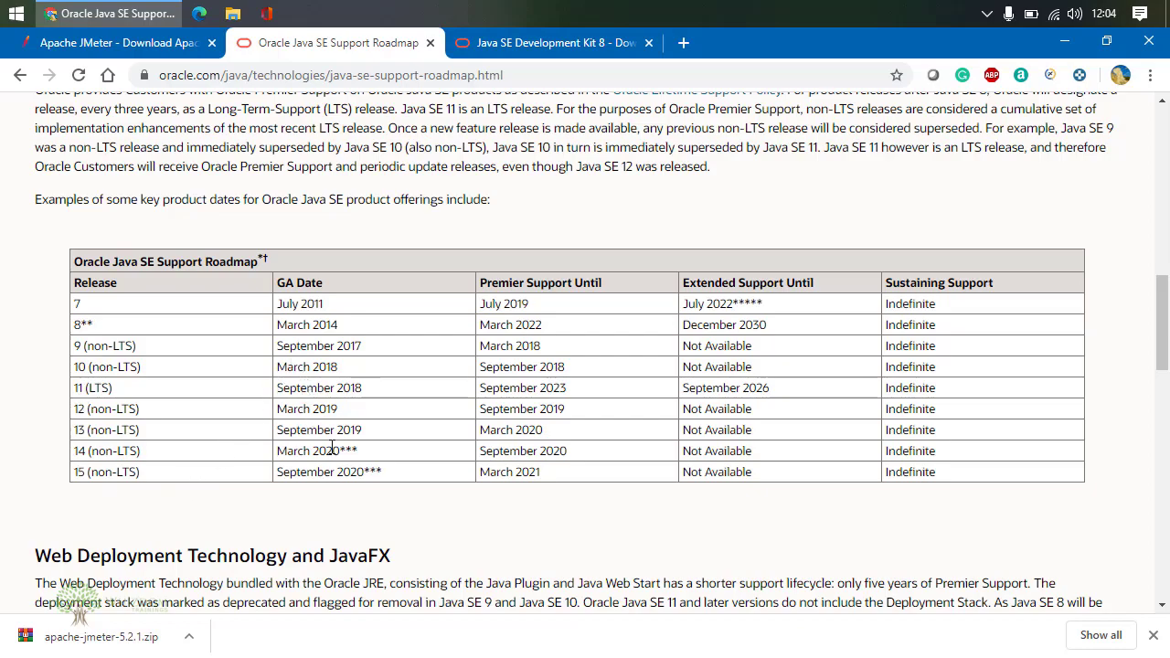
- Compare release and extended support dates in the roadmap table, focusing on Java 8, Java 11 (LTS) and the non-LTS releases
left_click_drag(364, 454, 277, 460)
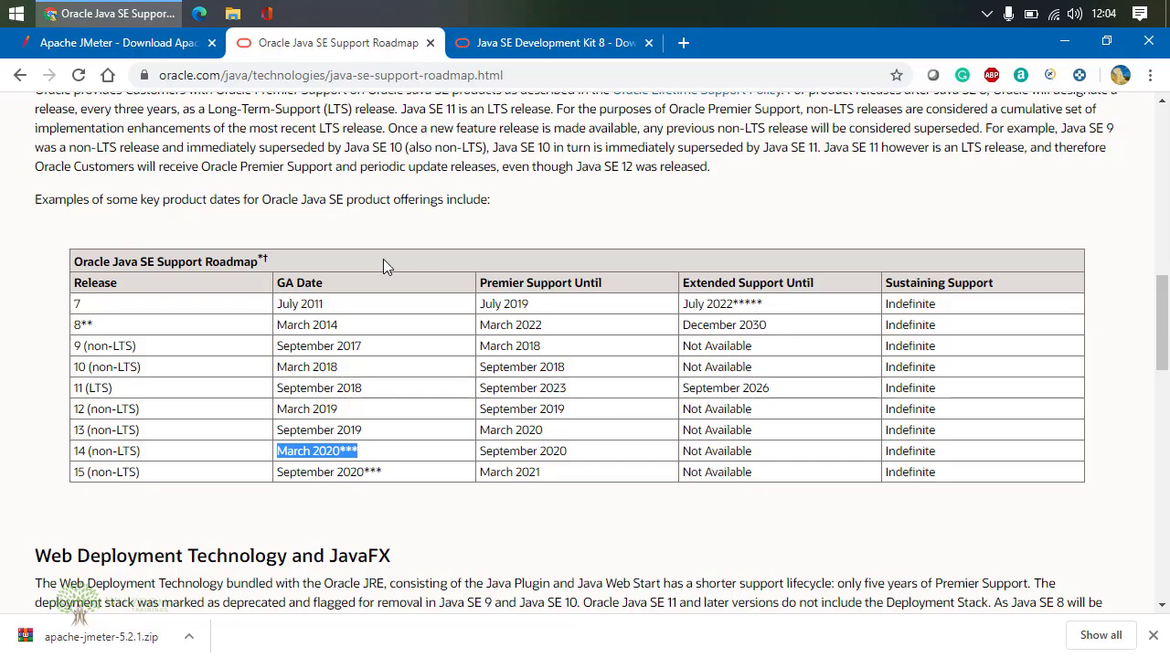
left_click_drag(767, 325, 682, 325)
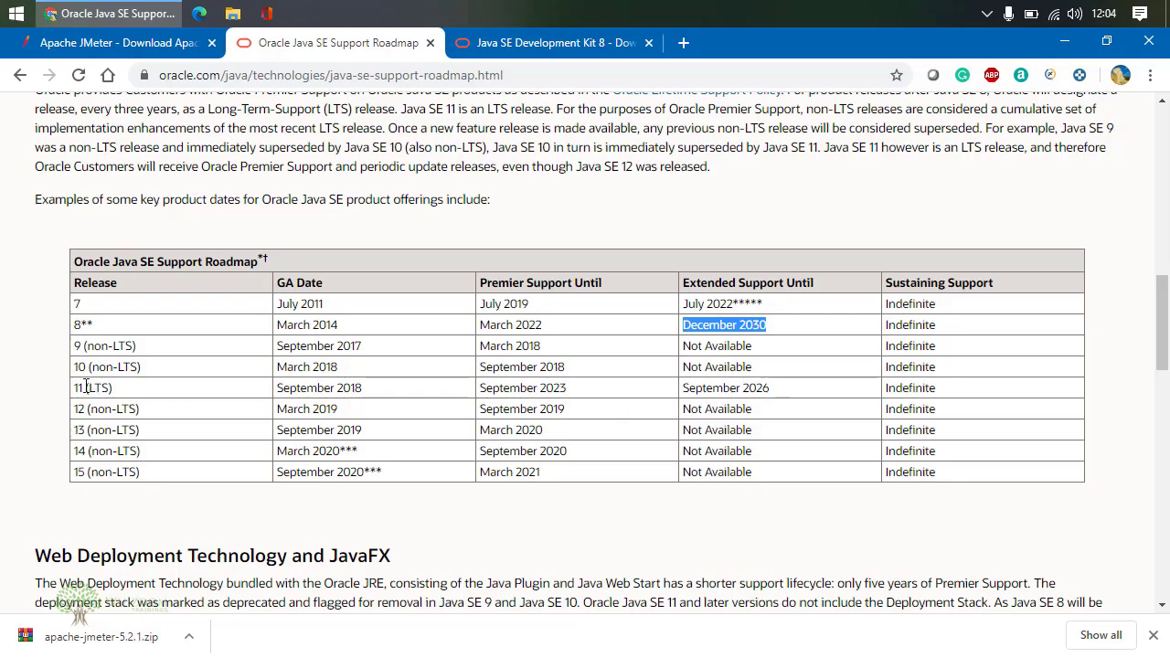
left_click_drag(770, 388, 685, 383)
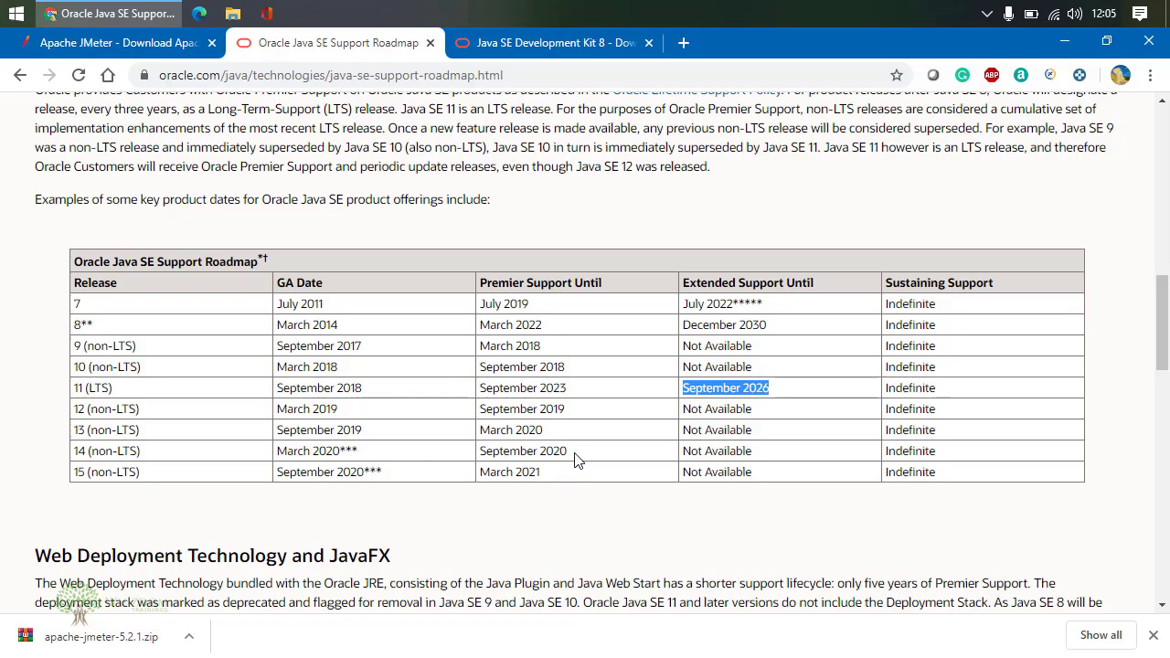
left_click_drag(576, 460, 80, 345)
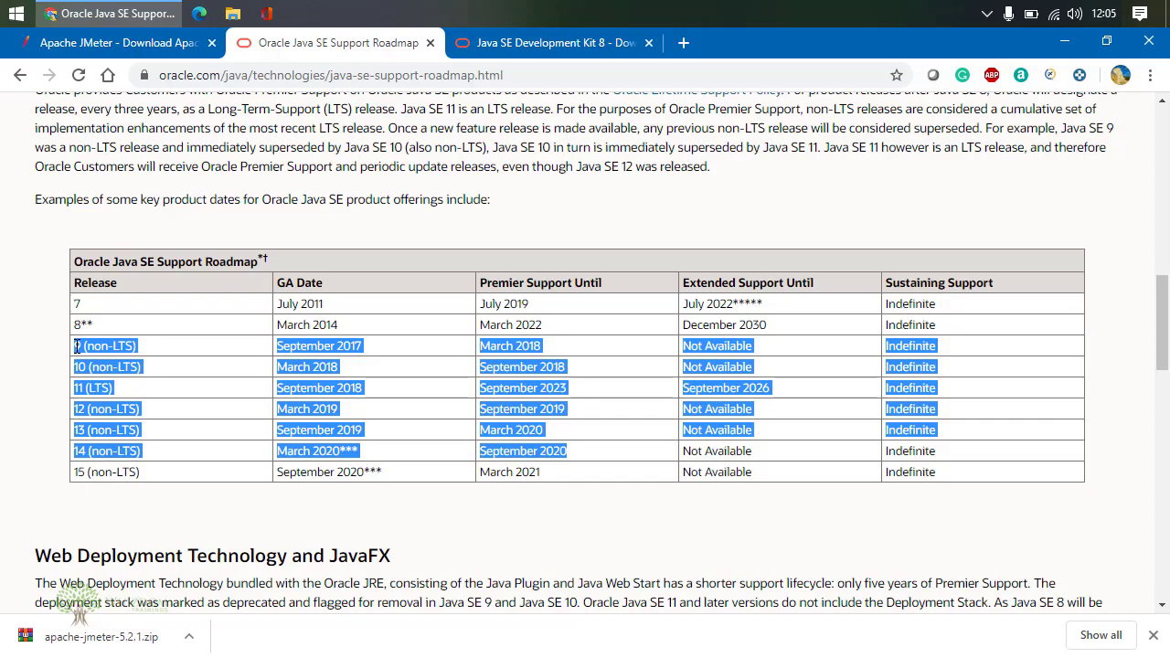
left_click_drag(75, 325, 950, 331)
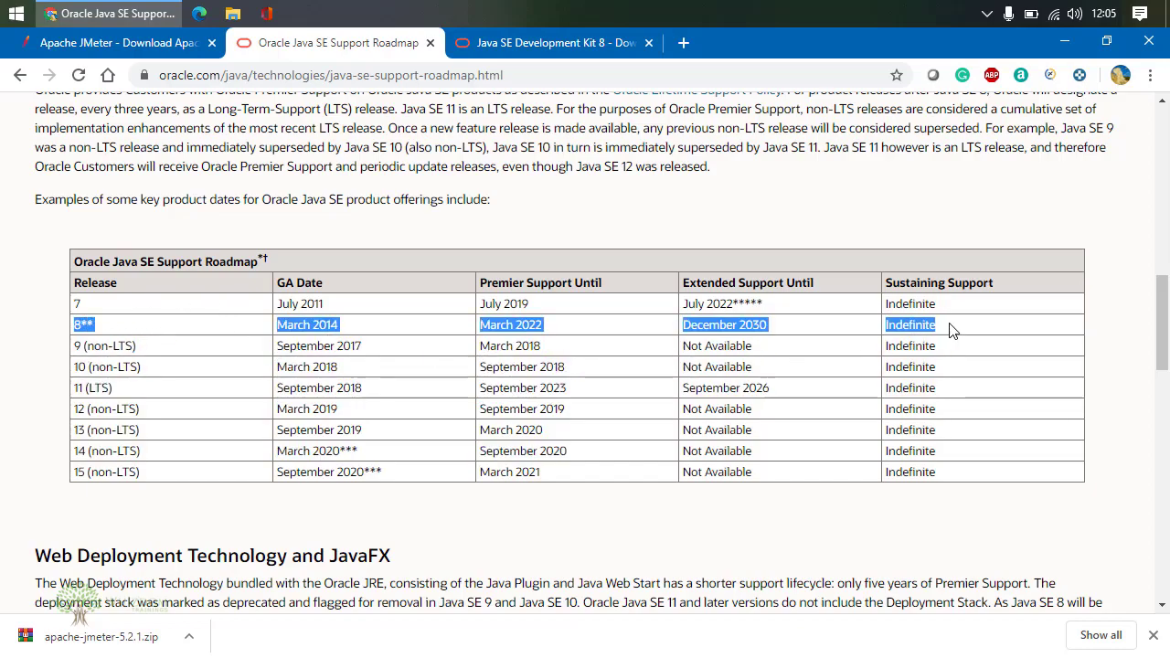
left_click(76, 388)
left_click_drag(76, 387, 947, 394)
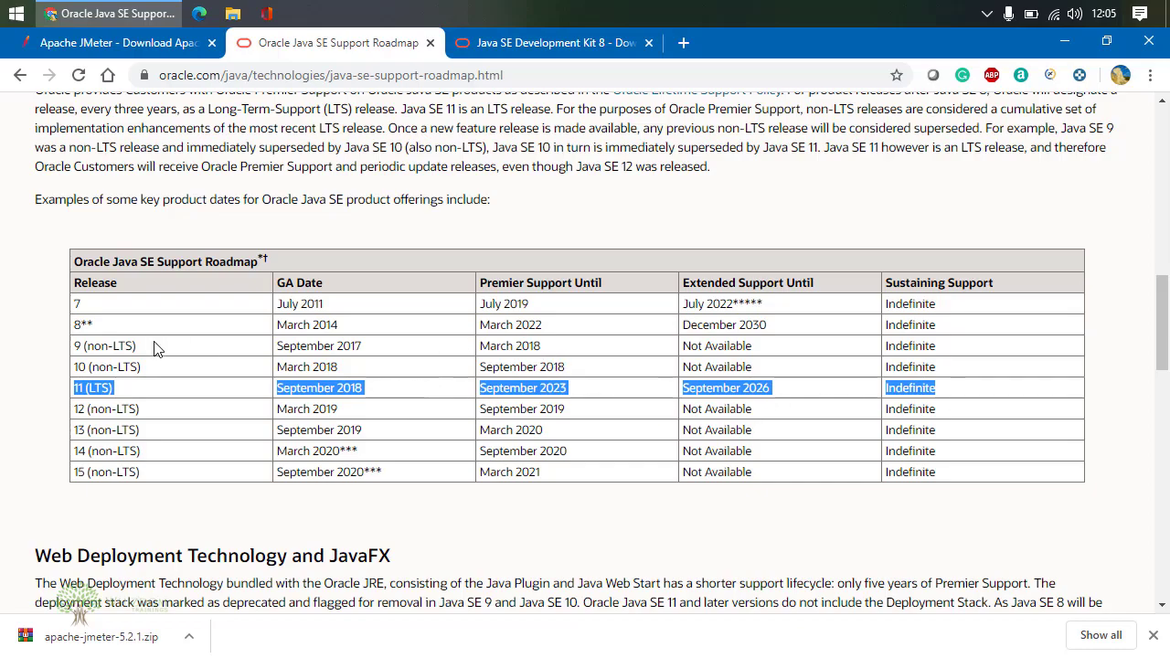
left_click_drag(73, 325, 845, 331)
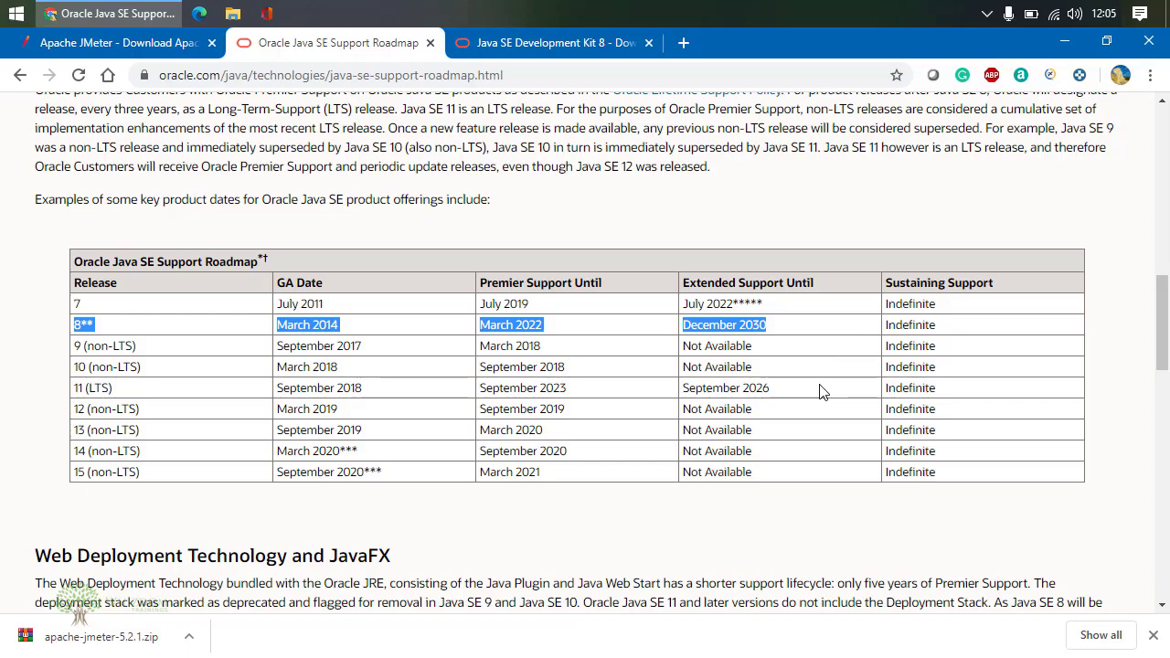
- Request the Windows x64 installer jdk-8u251-windows-x64.exe from the open JDK 8 downloads page, accepting the Oracle Technology Network License Agreement
left_click(530, 43)
scroll(459, 477, "down", 6)
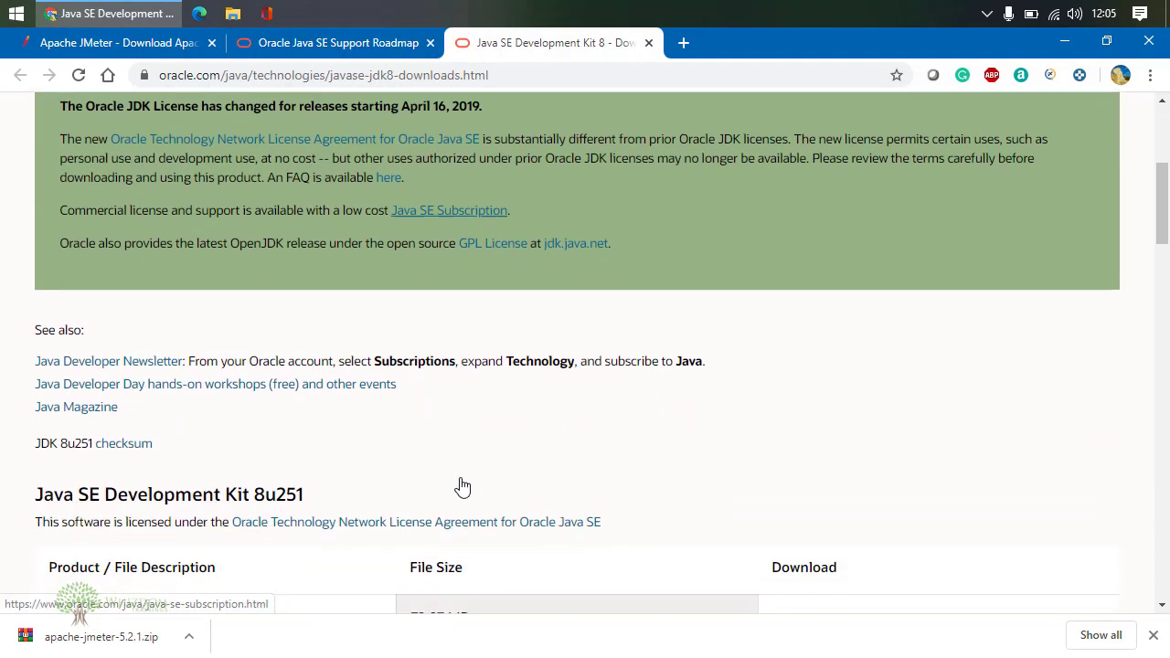
scroll(461, 478, "down", 5)
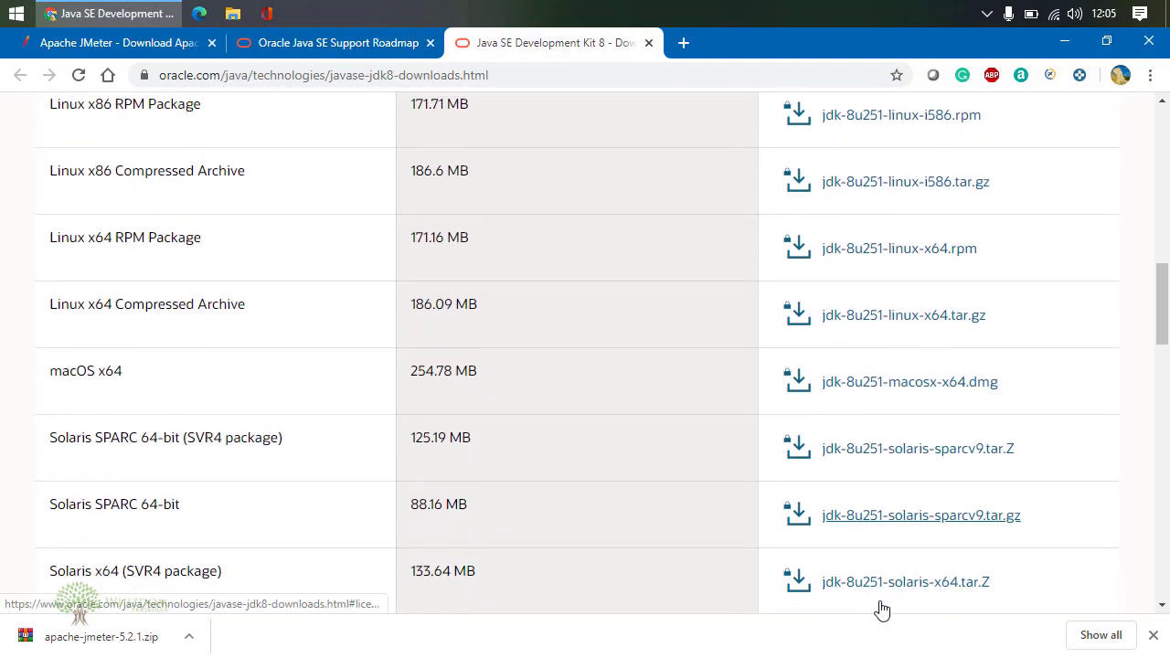
scroll(241, 357, "up", 3)
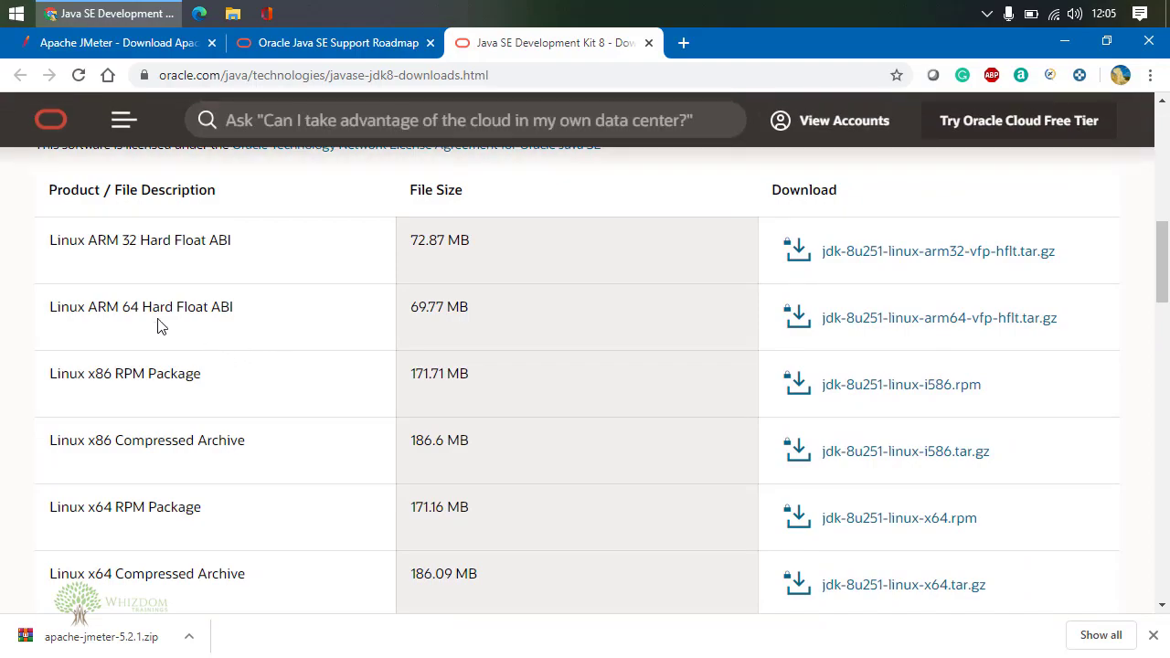
scroll(165, 384, "down", 3)
scroll(167, 445, "down", 3)
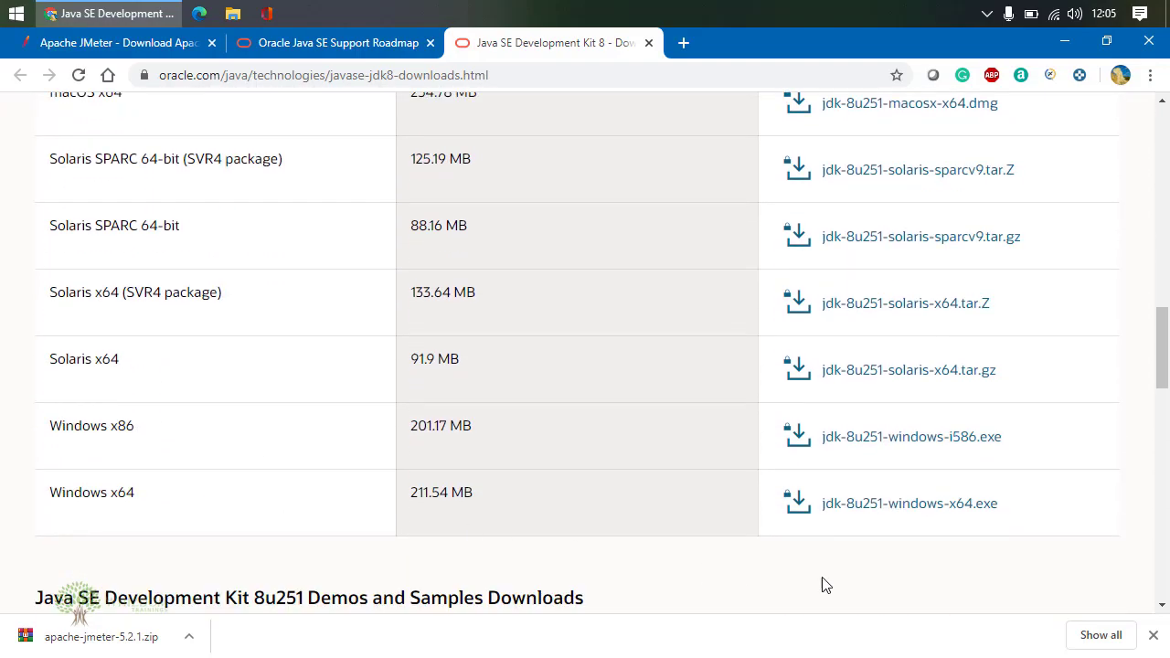
left_click(921, 514)
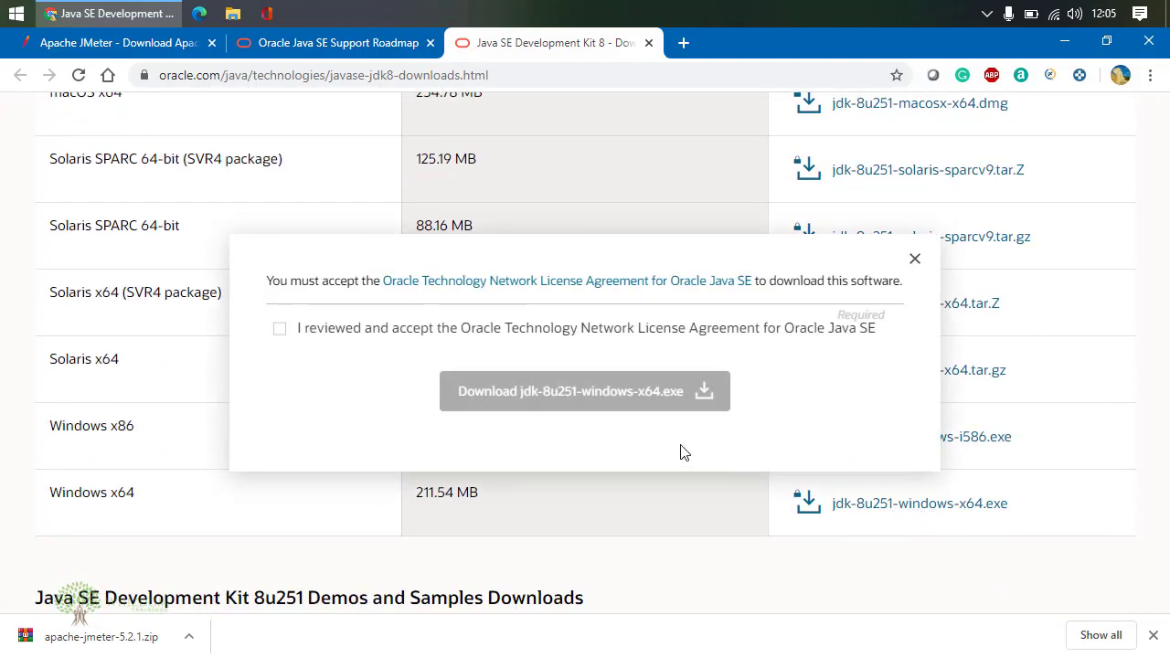
left_click(279, 329)
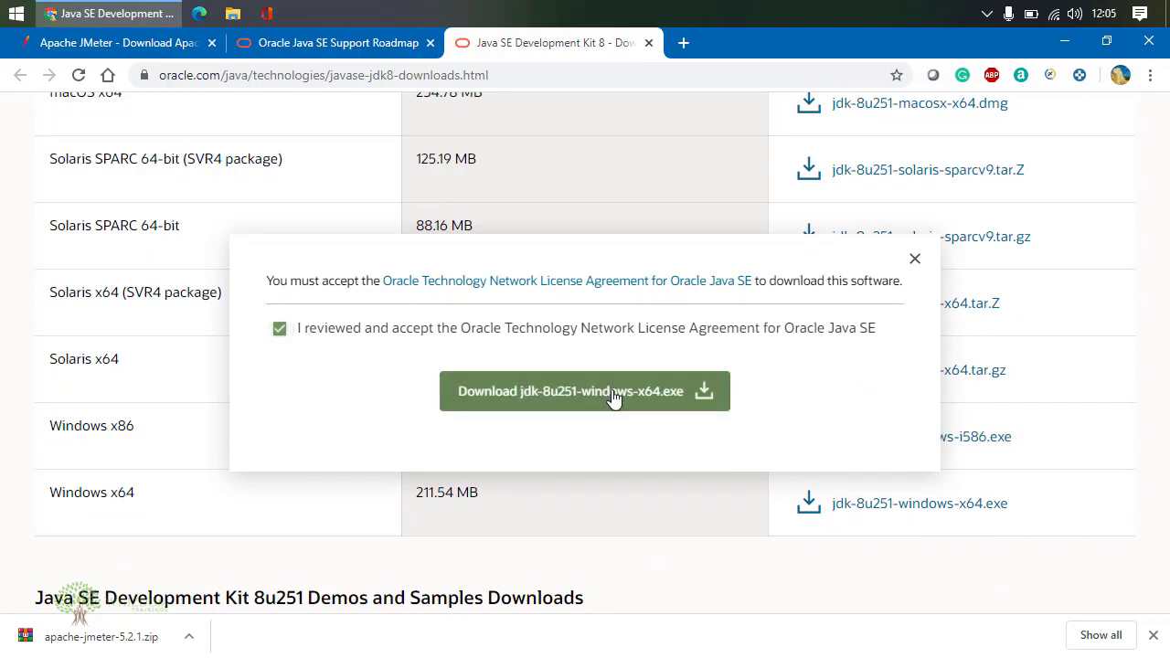
left_click(617, 399)
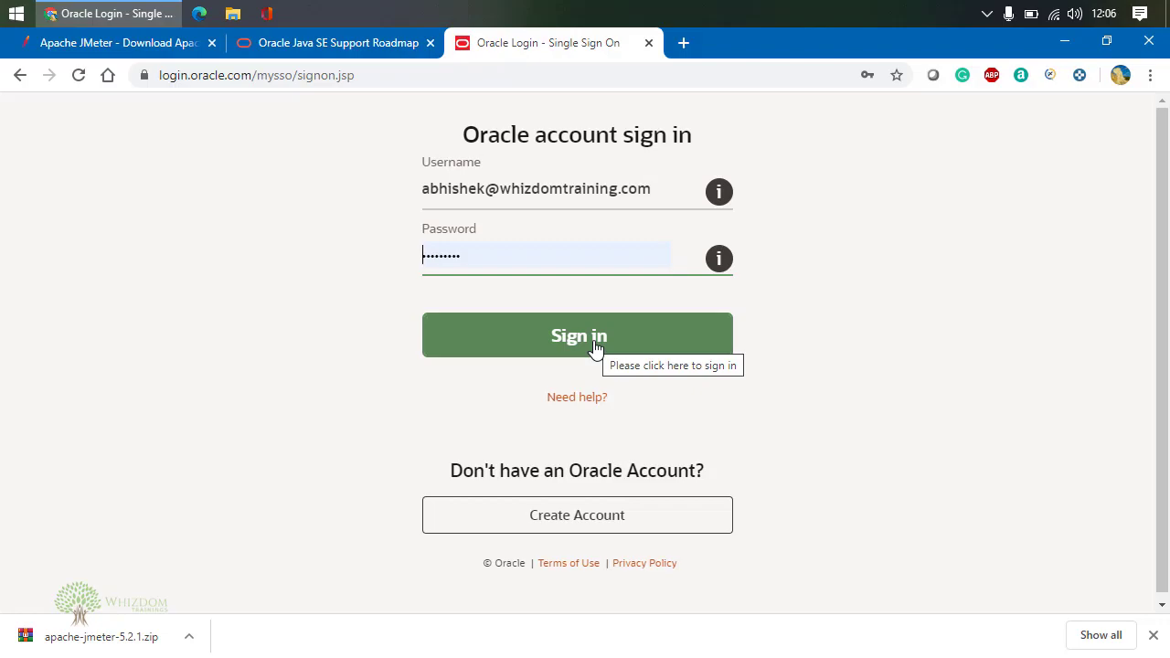
- Sign in to the Oracle account with the prefilled credentials and cancel the JDK 8u251 installer download once it starts
left_click(595, 348)
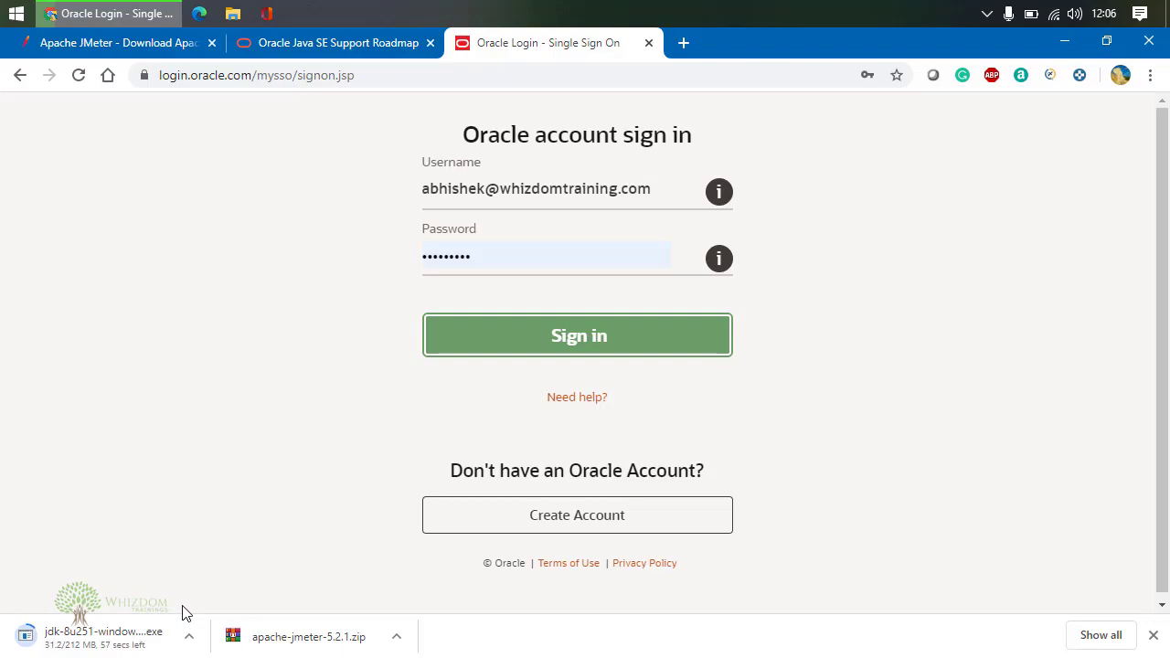
left_click(189, 636)
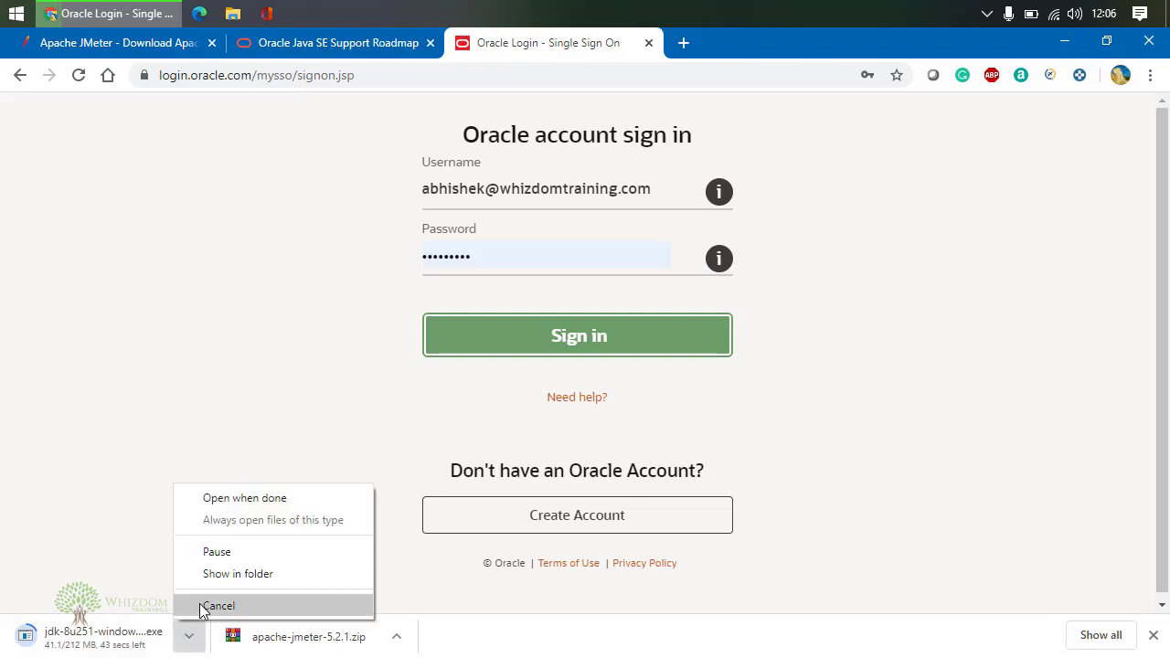
left_click(203, 608)
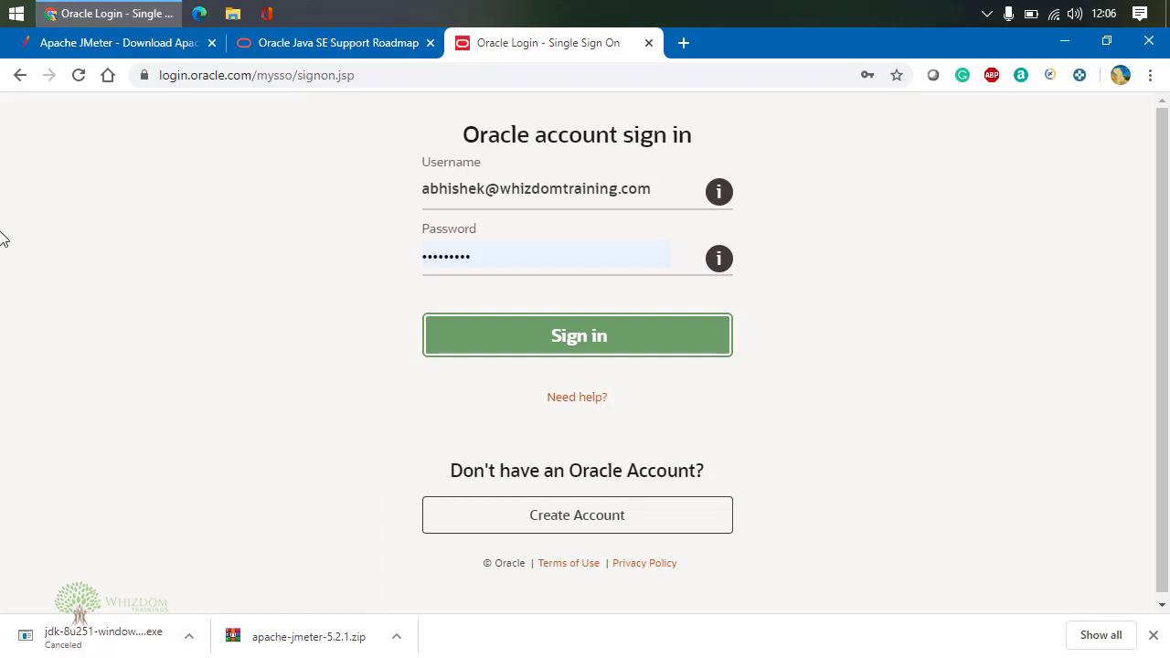
- Switch to File Explorer and browse to C:\Program Files\Java to check the installed Java versions against the canceled JDK download
key("super+e")
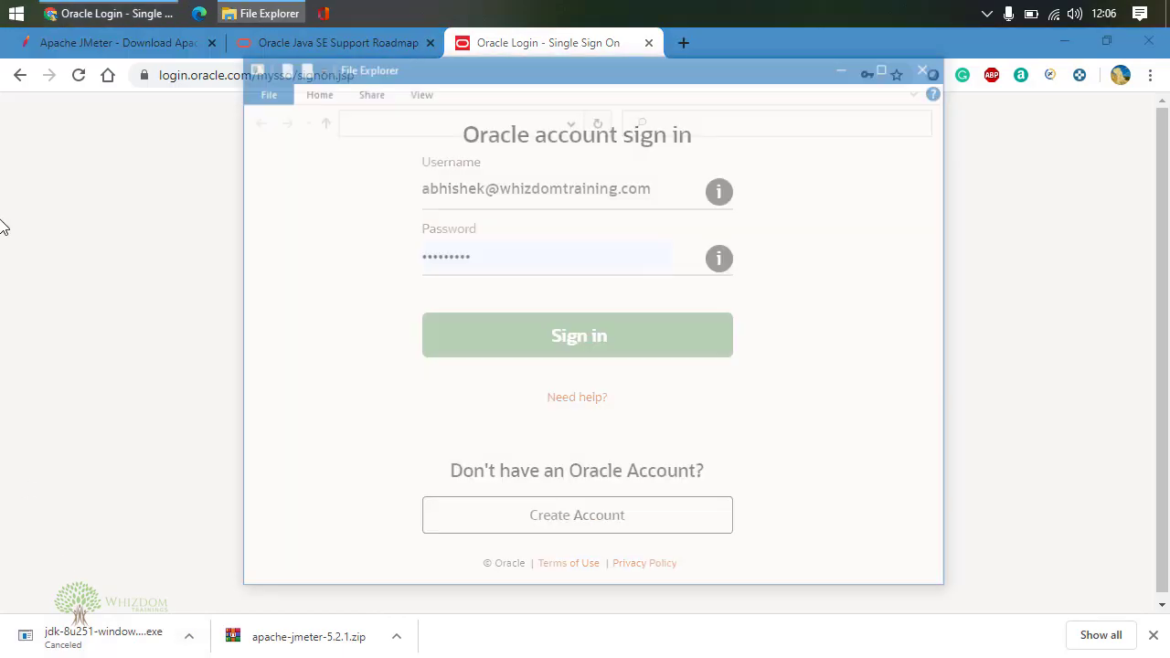
left_click(885, 66)
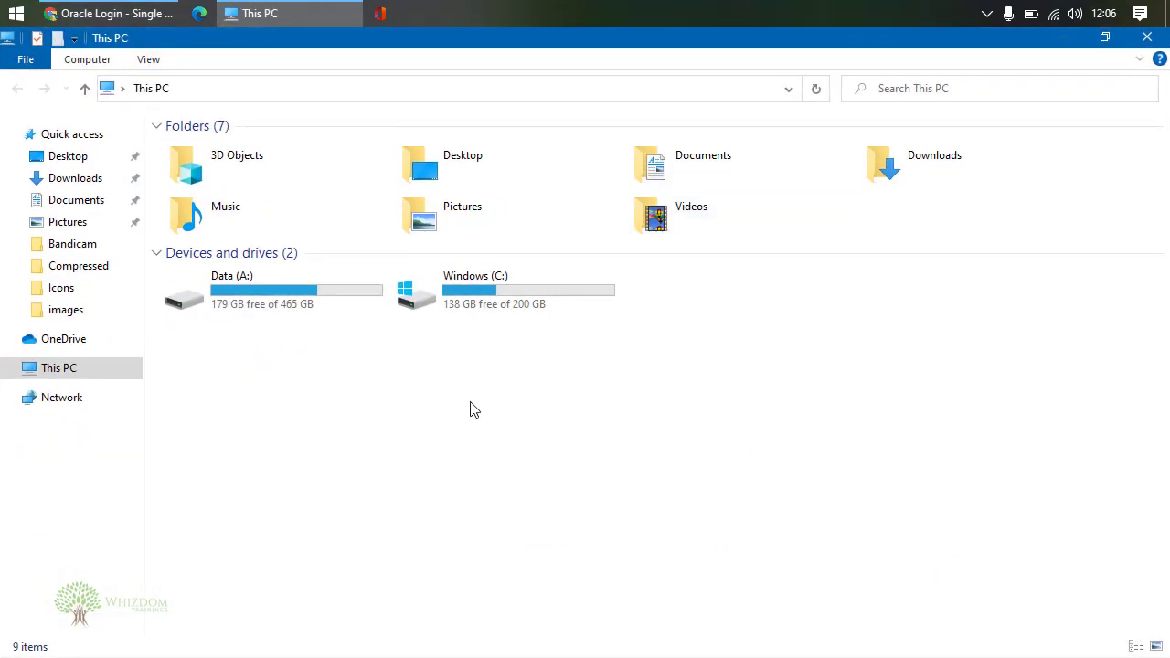
double_click(476, 274)
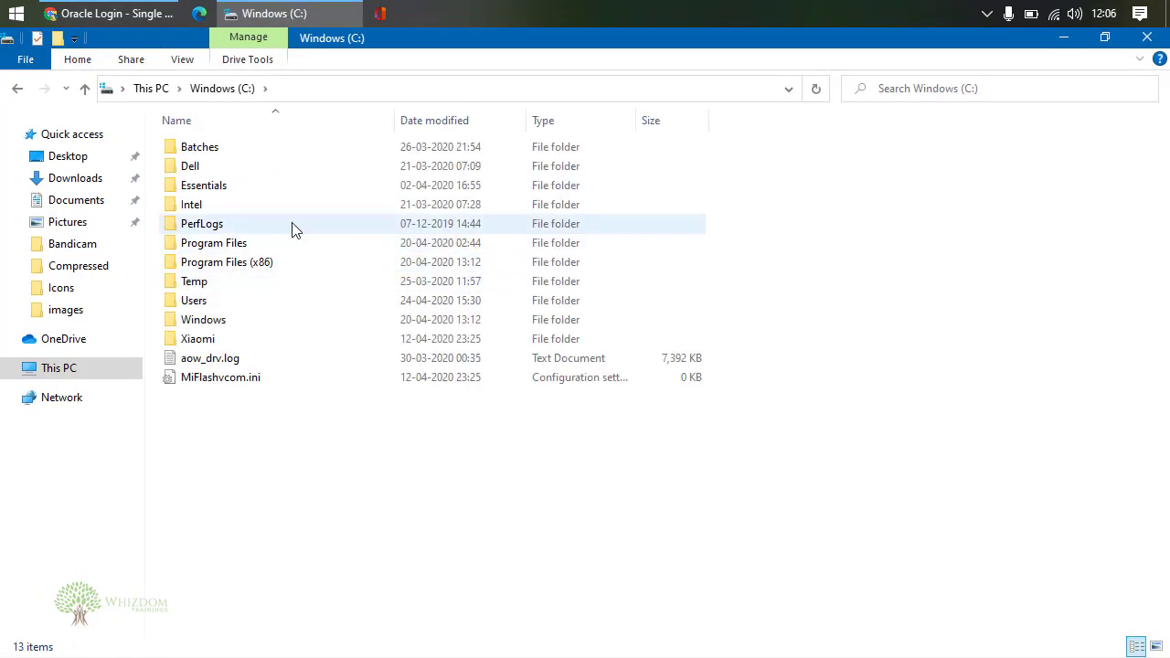
double_click(233, 245)
double_click(190, 357)
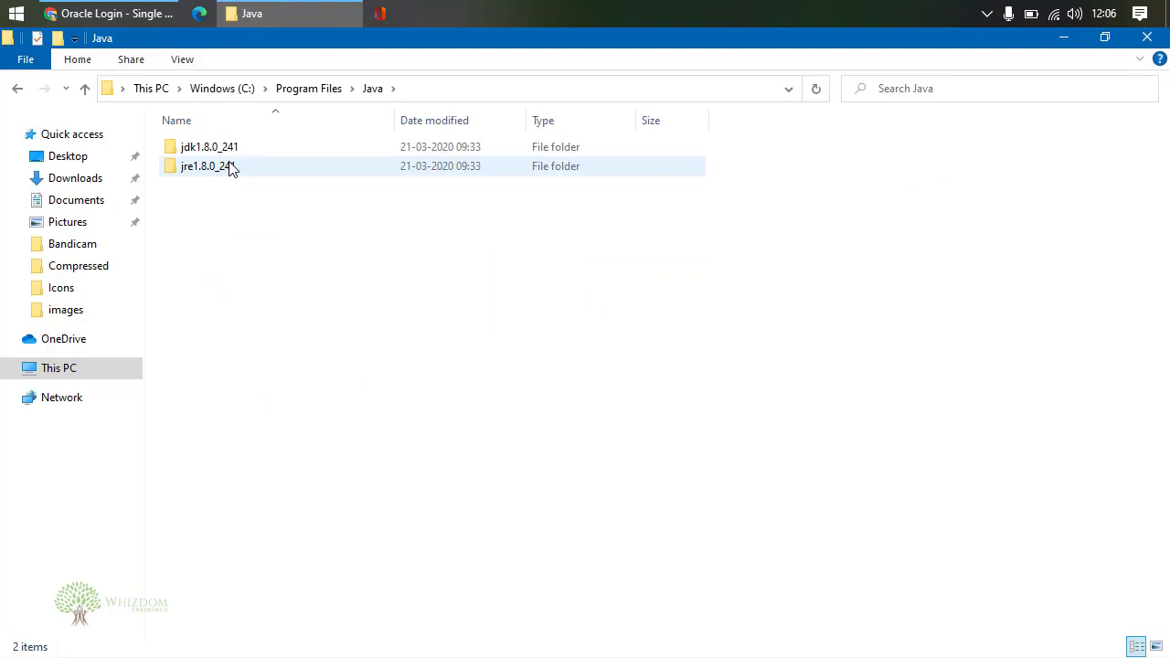
left_click(149, 13)
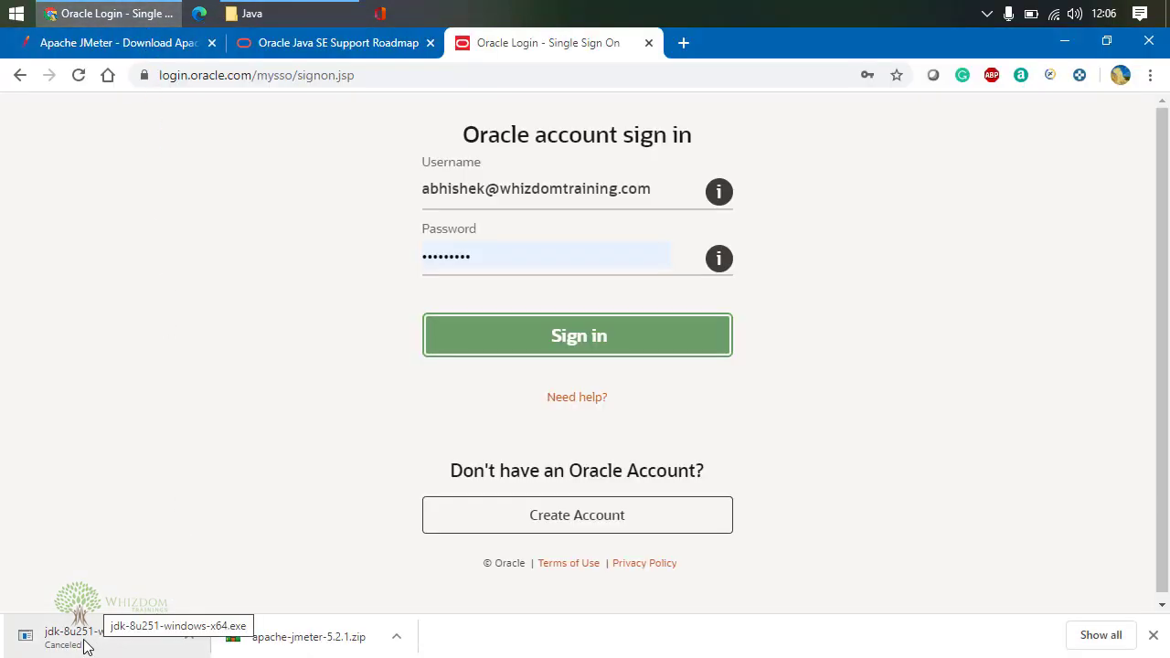
left_click(249, 9)
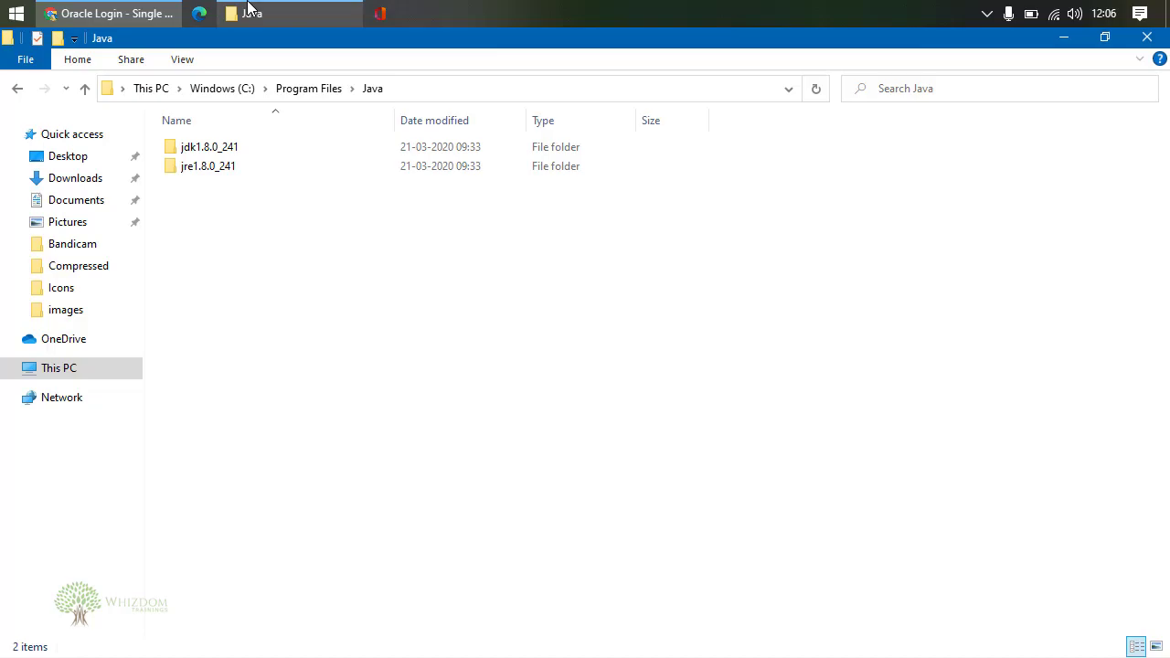
- Open the bin folder inside jdk1.8.0_241 and copy its full path
double_click(223, 153)
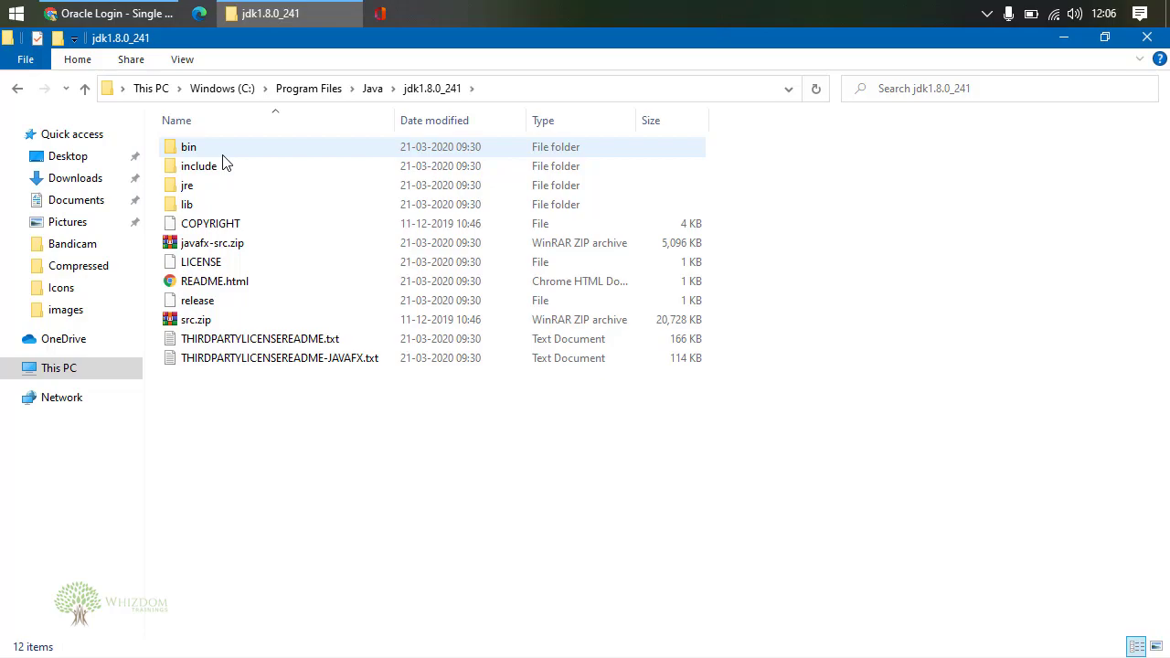
double_click(194, 153)
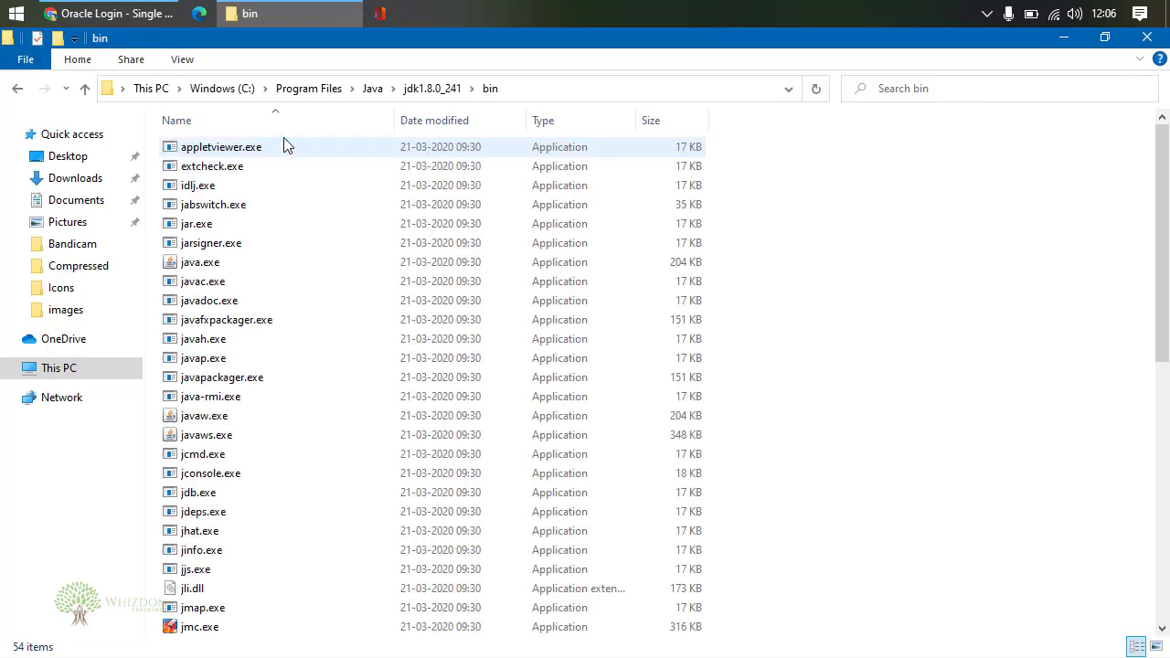
left_click(540, 91)
key("ctrl+c")
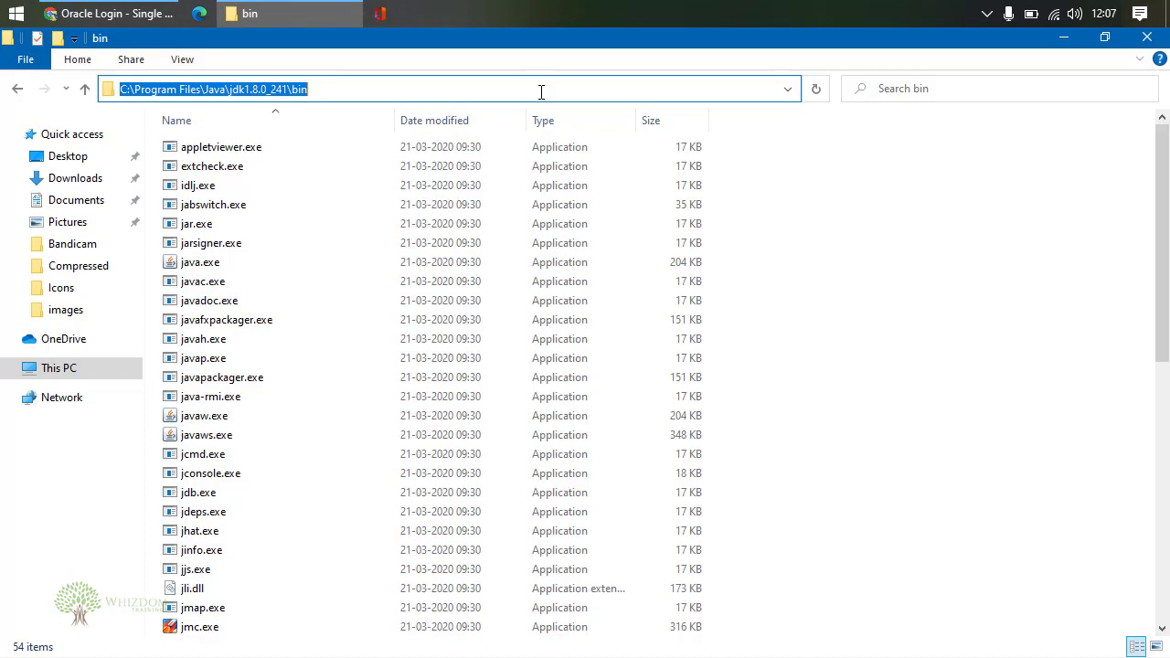
left_click(22, 15)
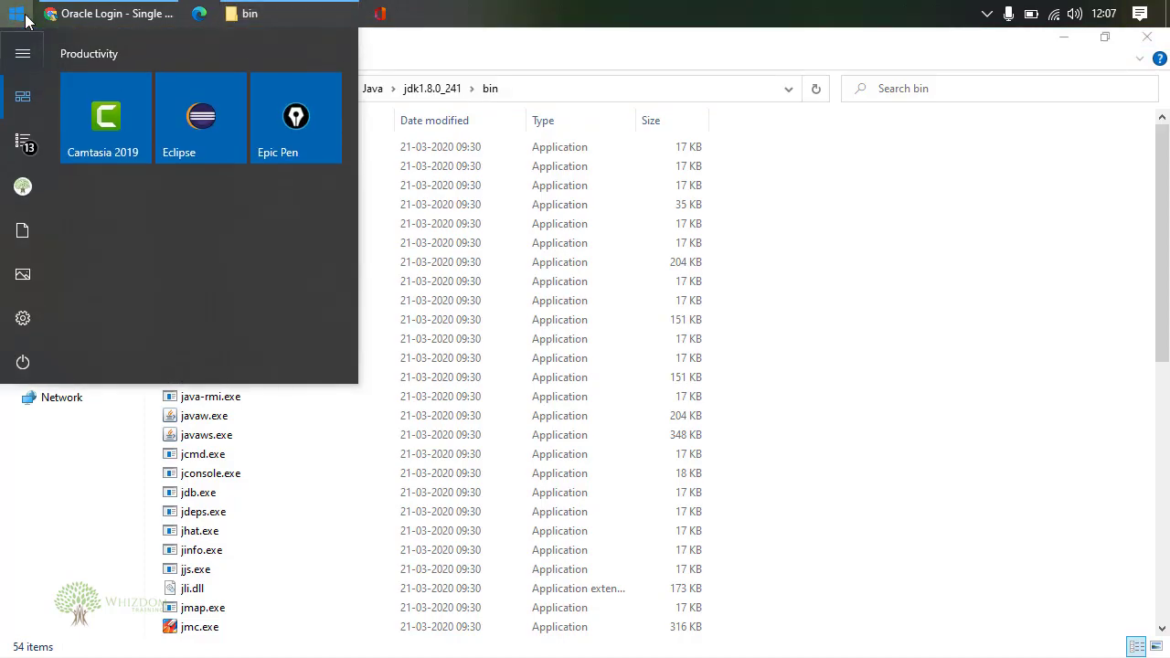
type("env")
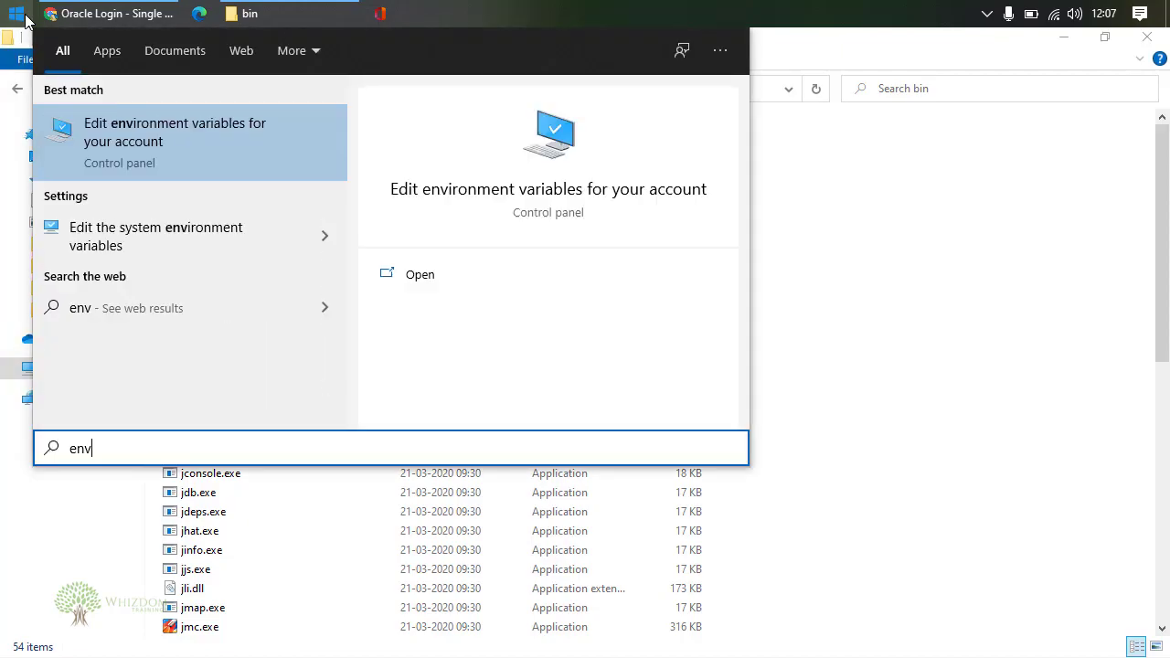
type("ironment")
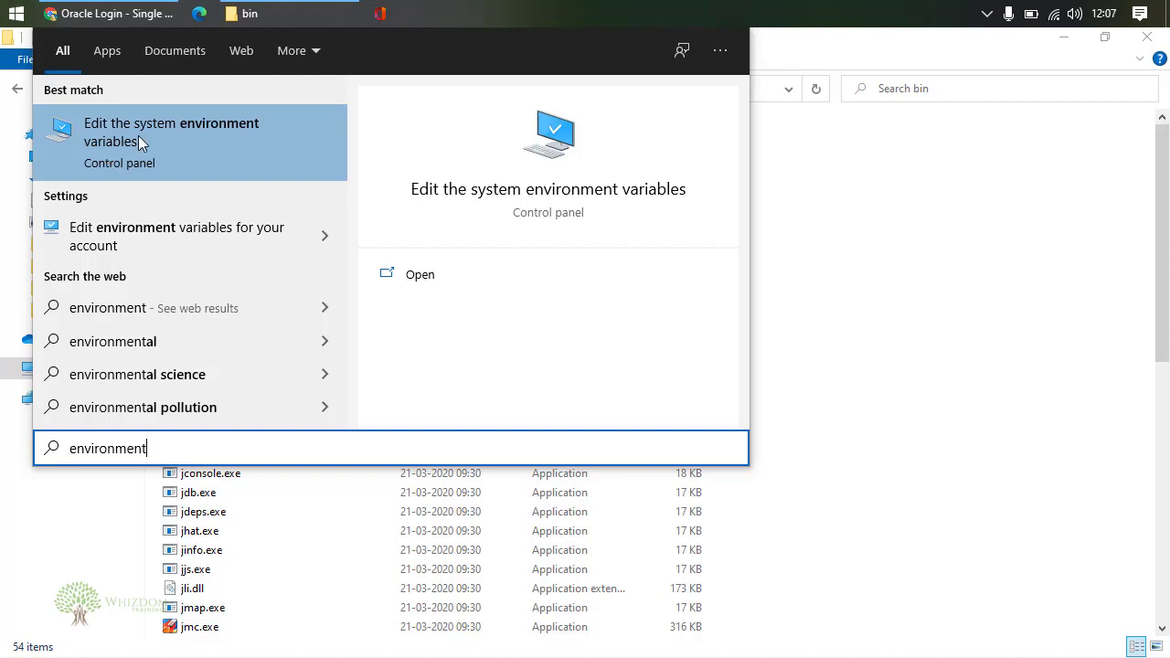
left_click(164, 129)
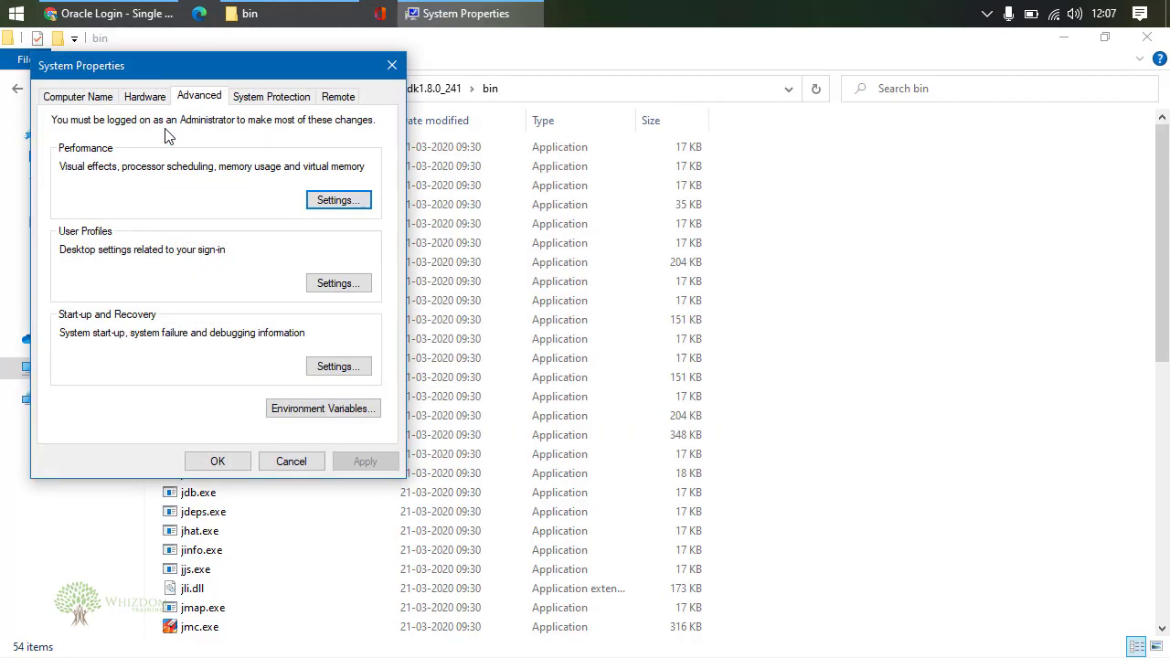
left_click(391, 71)
- Search Windows for "environment" and open the environment variables for the current account
left_click(3, 8)
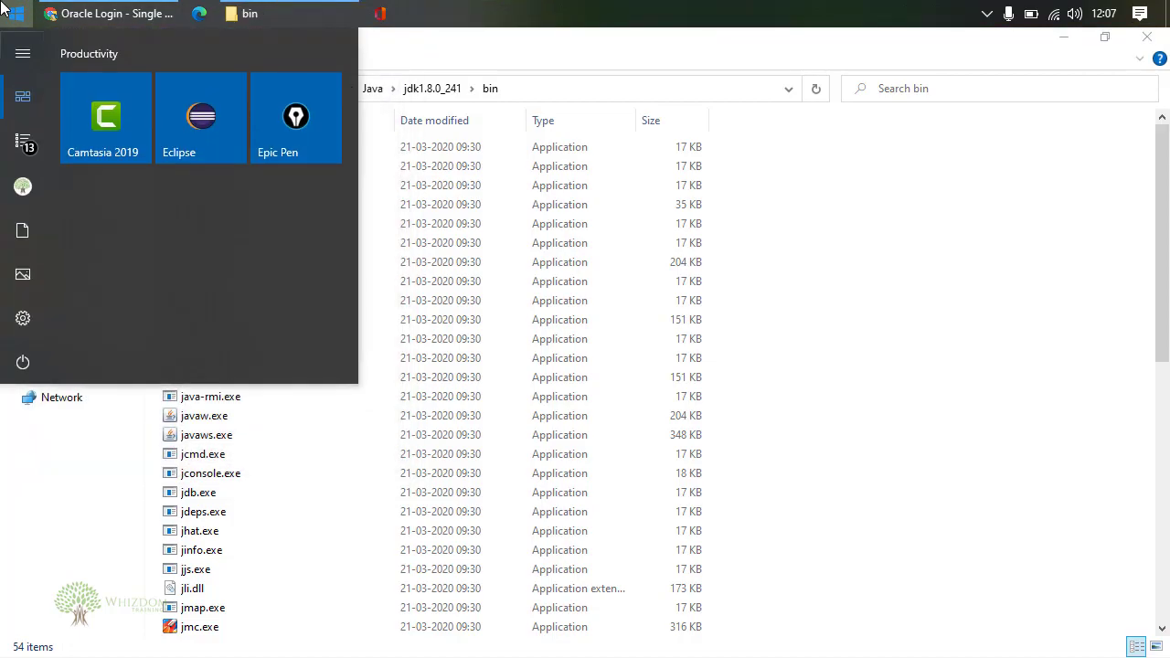
type("envi")
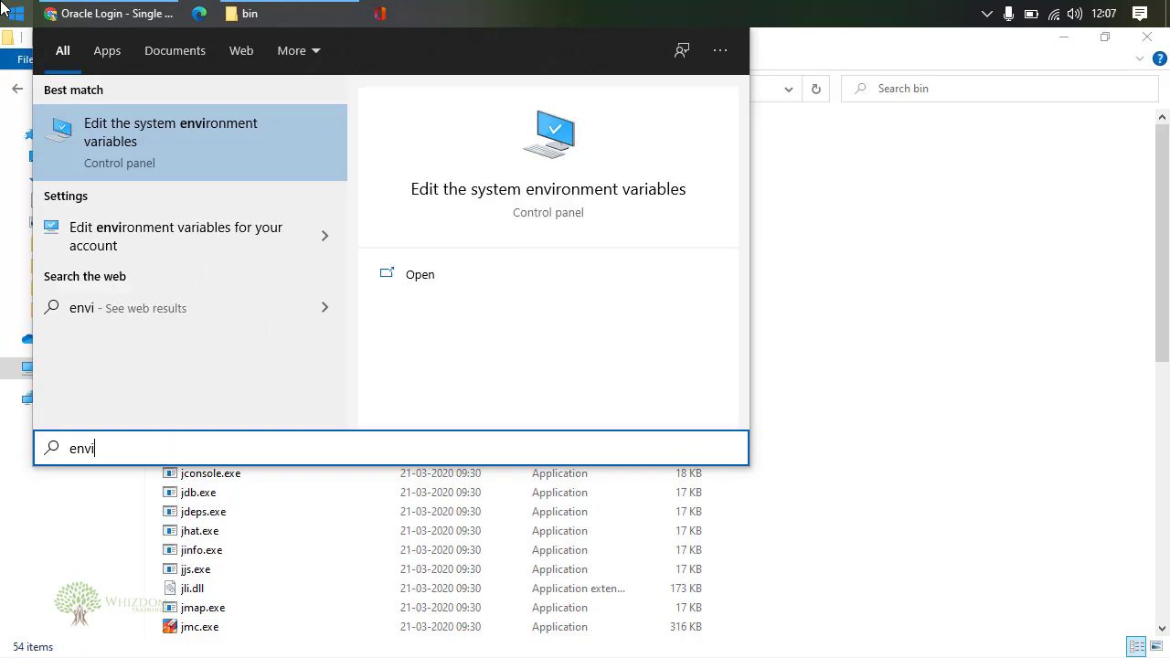
type("ronment")
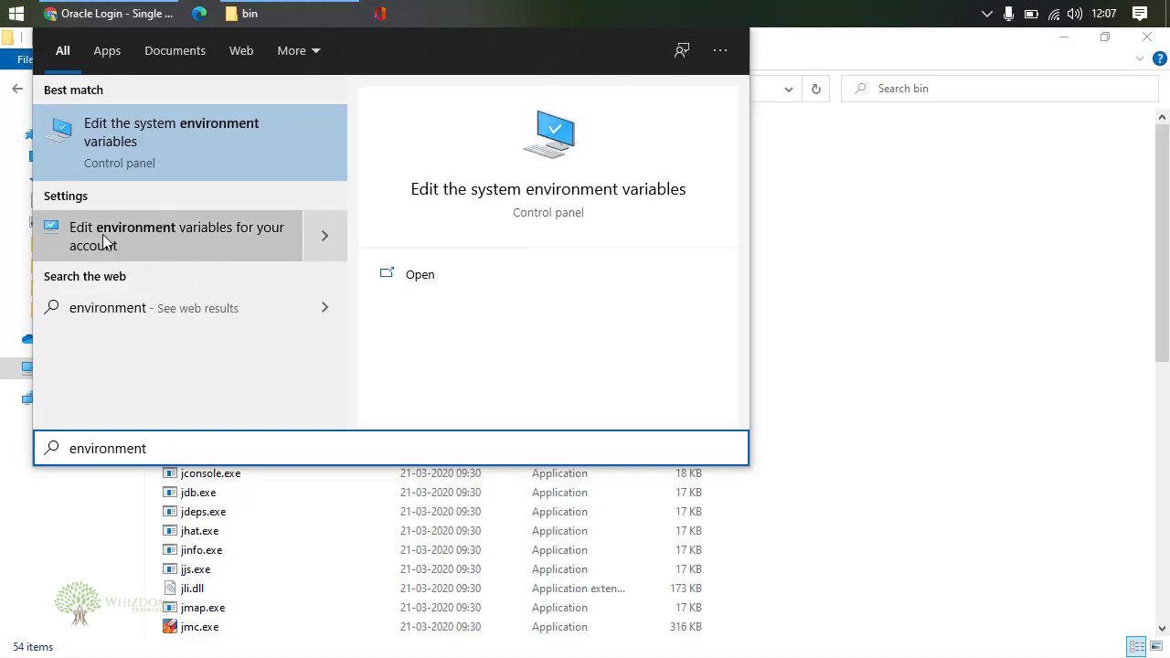
left_click(197, 235)
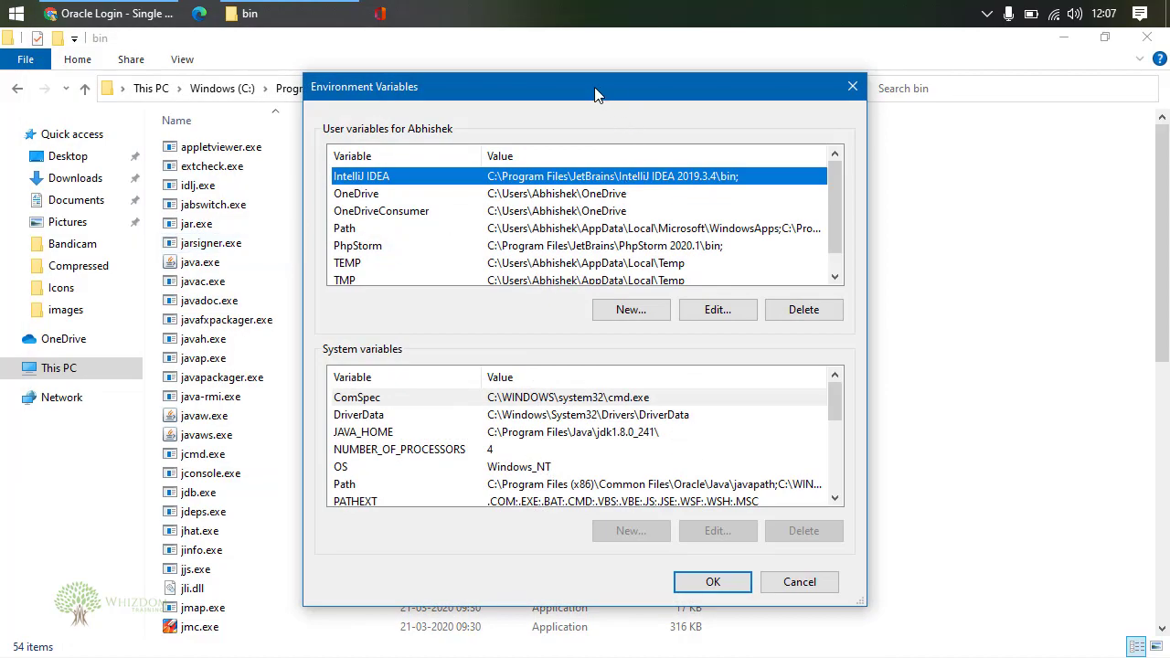
left_click_drag(601, 89, 480, 50)
- Try to add C:\Program Files\Java\jdk1.8.0_241\bin as a new entry in the user Path variable, discarding the changes
double_click(272, 192)
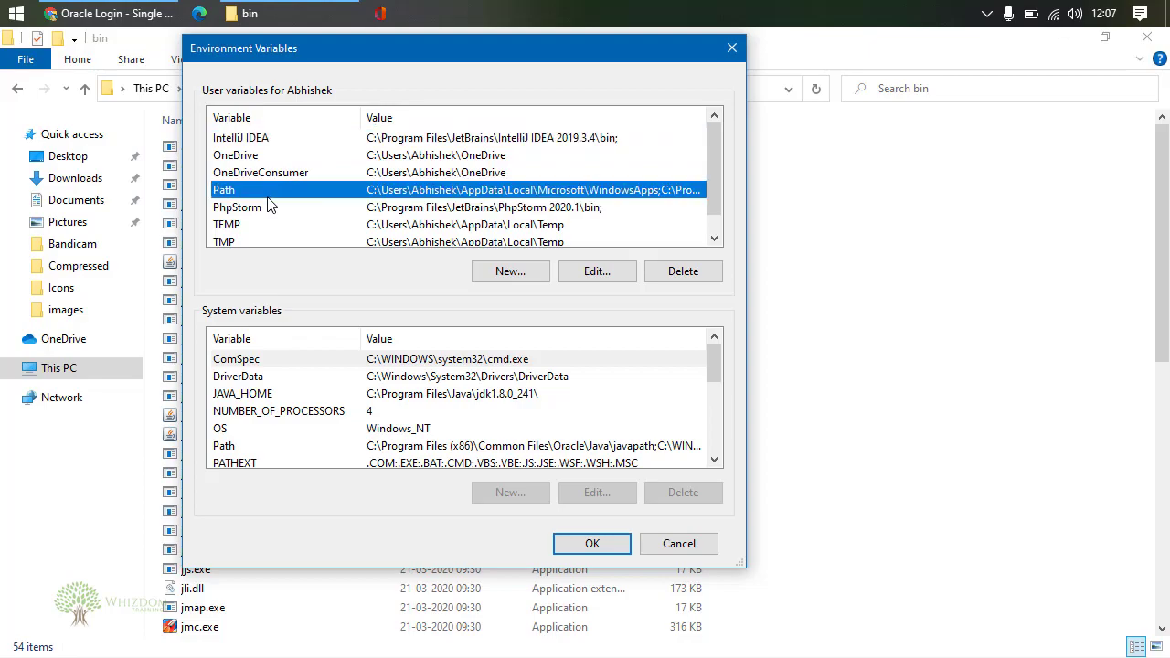
double_click(375, 276)
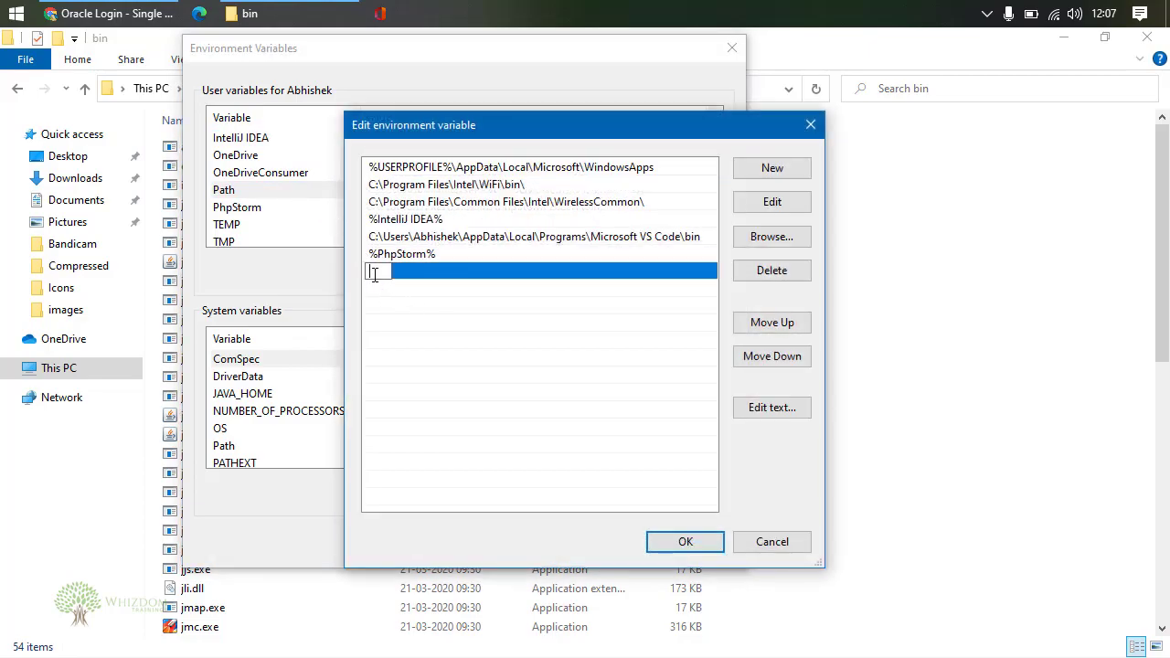
key("ctrl+v")
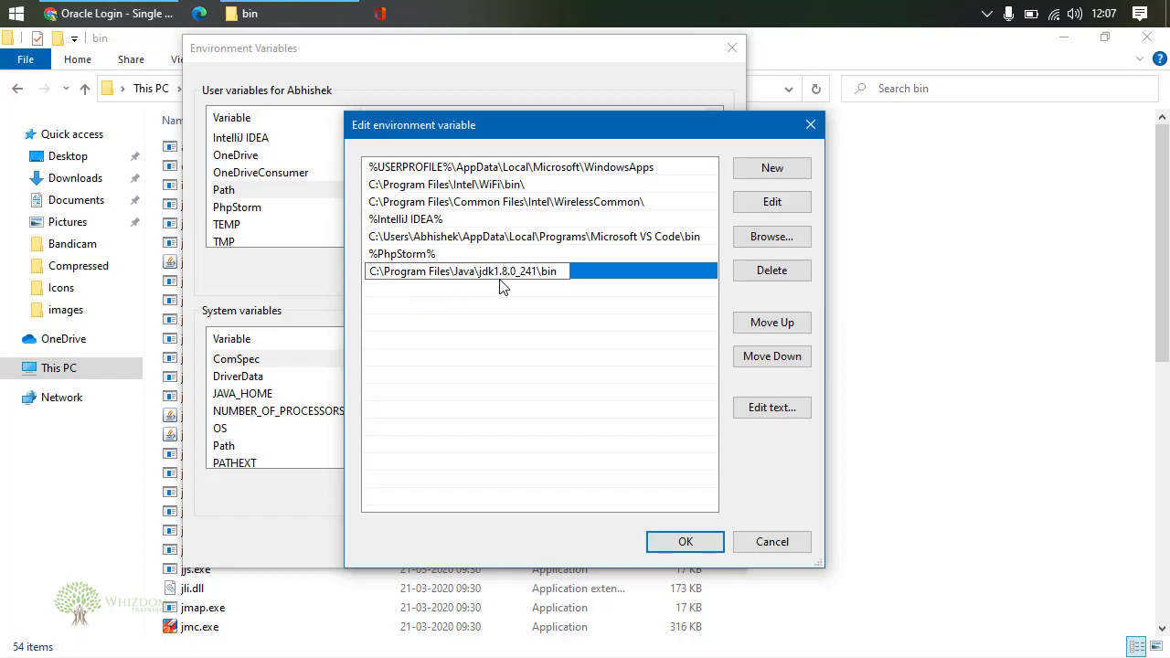
left_click(806, 552)
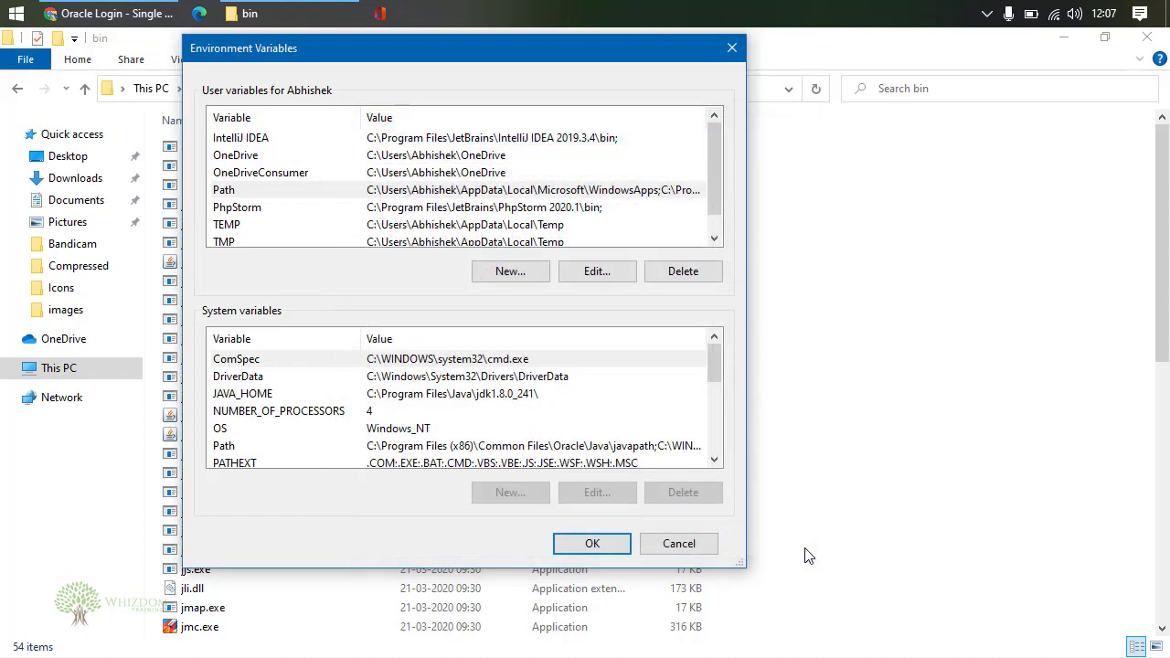
left_click(372, 448)
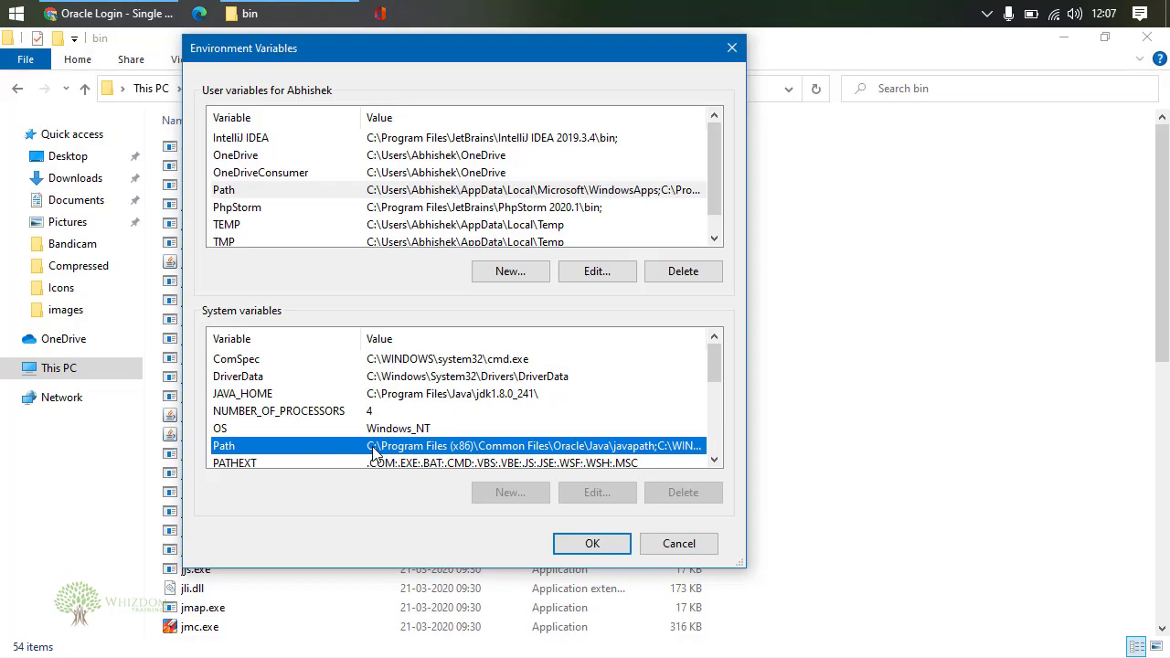
left_click(676, 544)
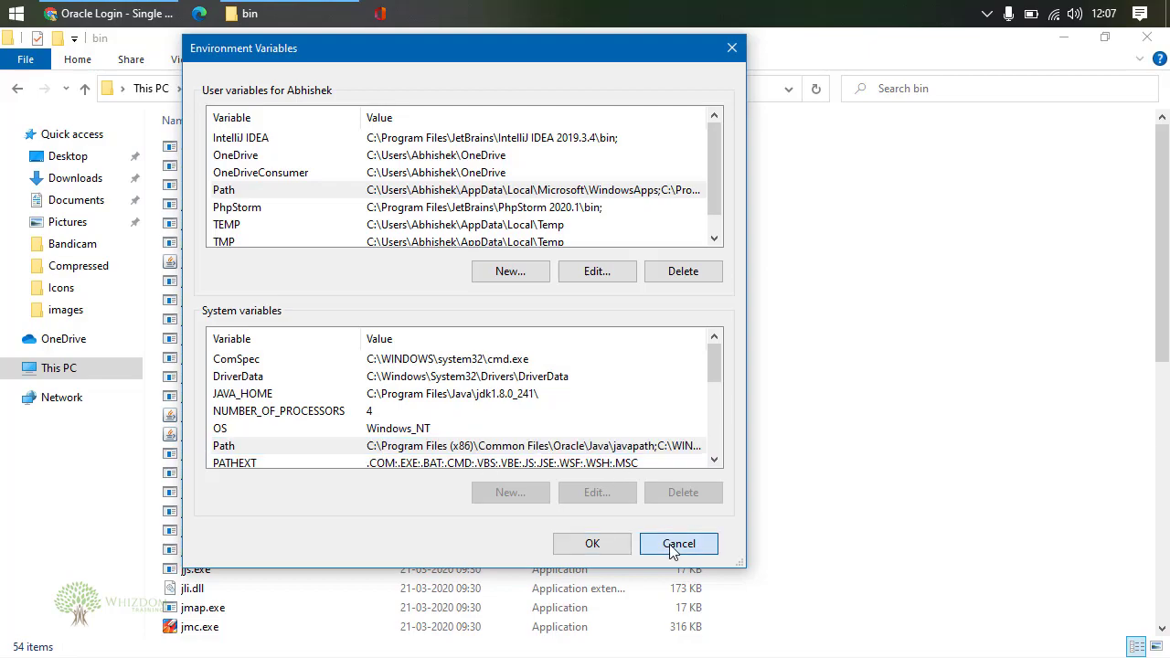
- Open the system environment variables from a Windows search and examine the system Path for the jdk1.8.0_241 bin entry
left_click(2, 9)
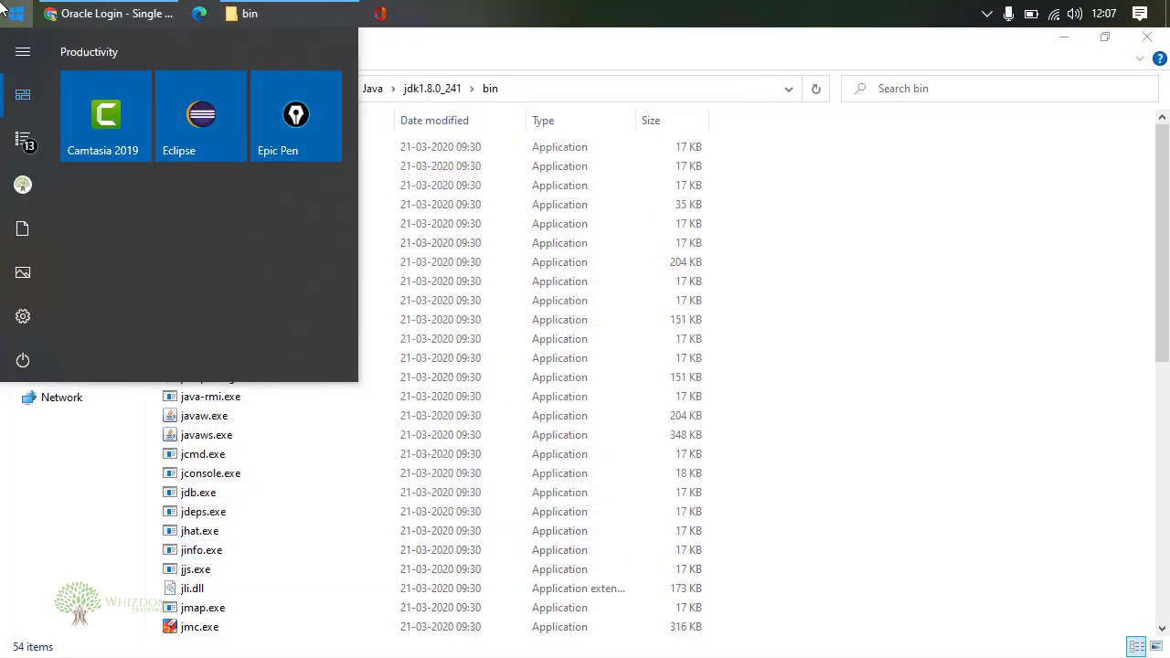
type("edit")
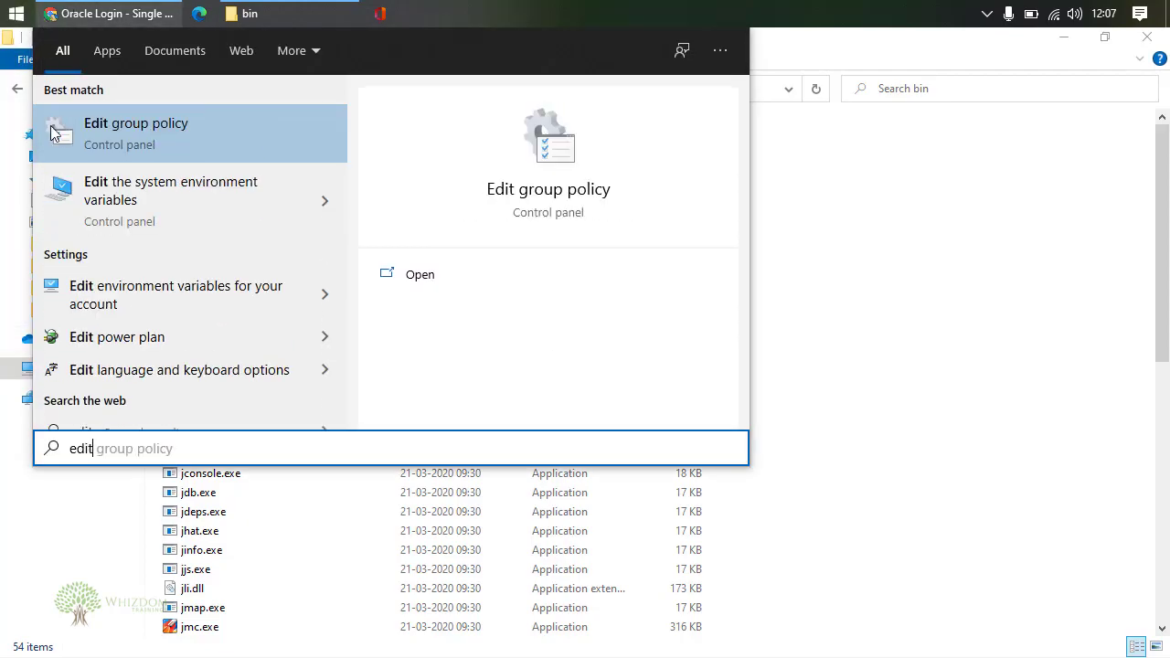
left_click(139, 207)
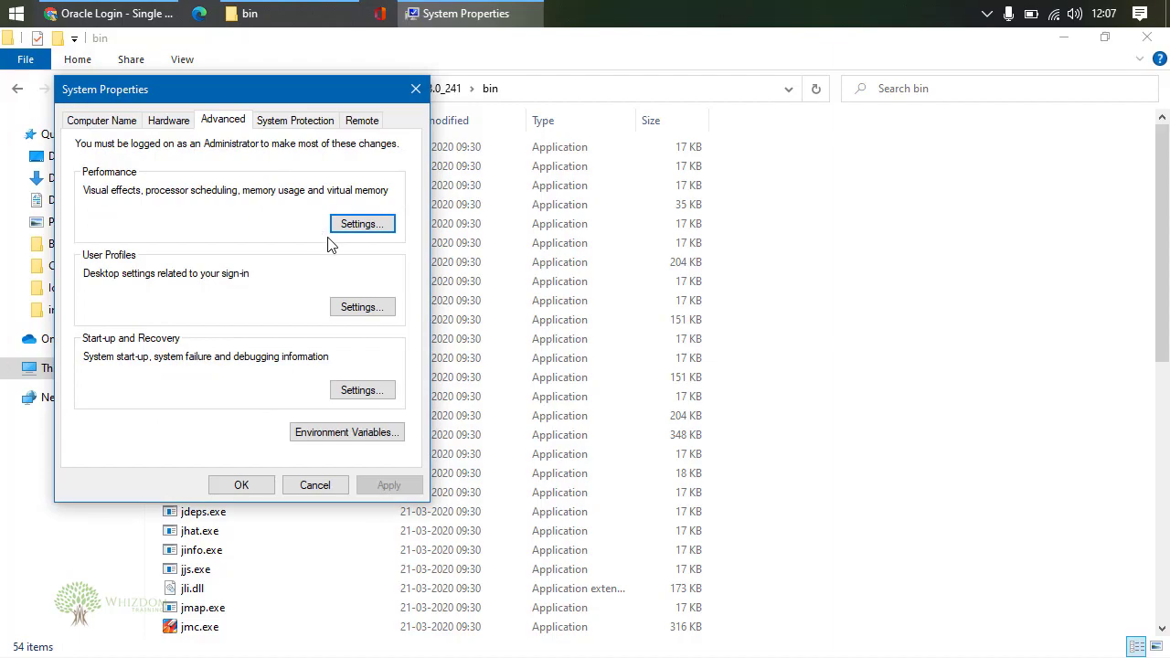
left_click(377, 436)
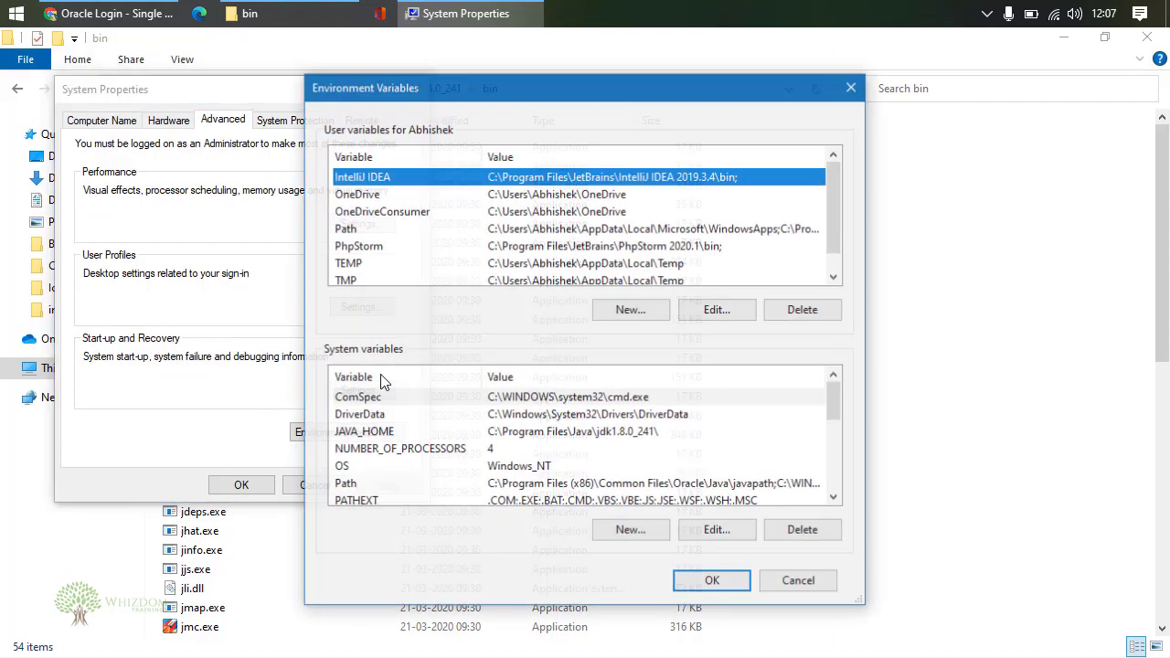
double_click(369, 491)
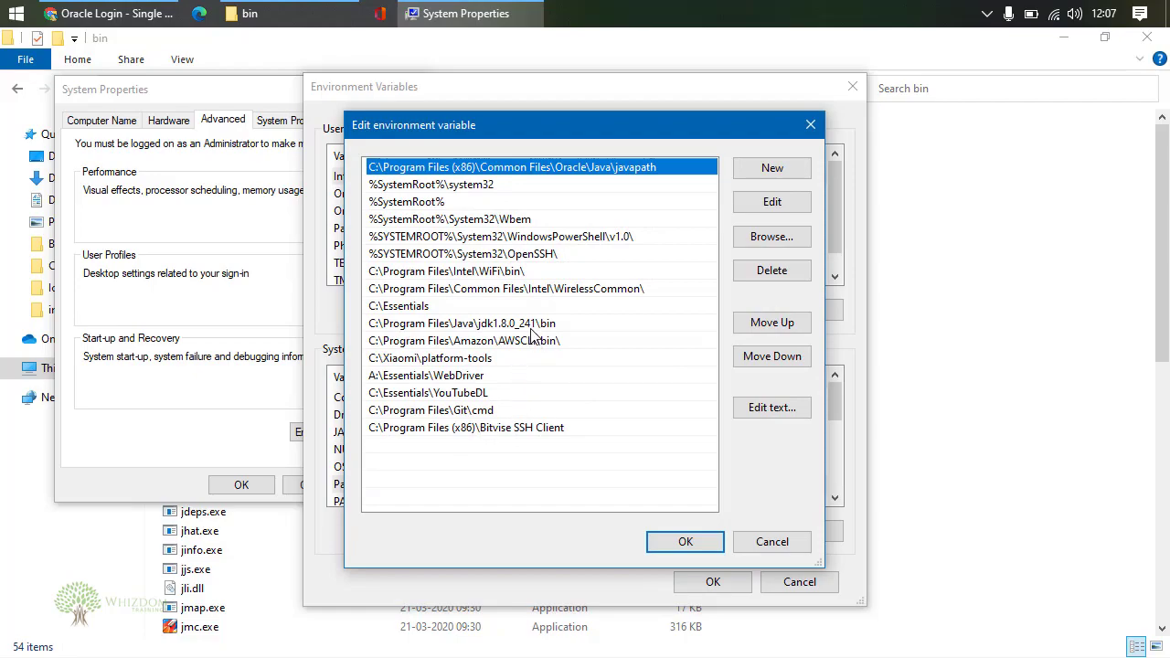
left_click(531, 327)
left_click(755, 540)
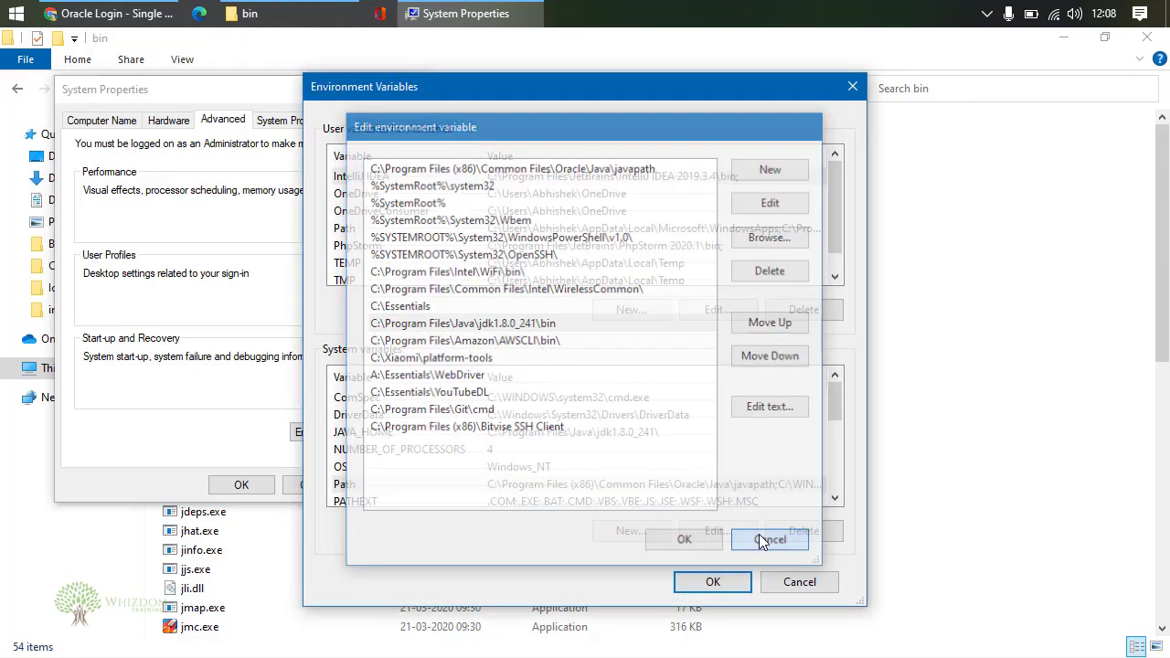
- Compare the entries of the user Path with those of the system Path without changing either variable
double_click(351, 230)
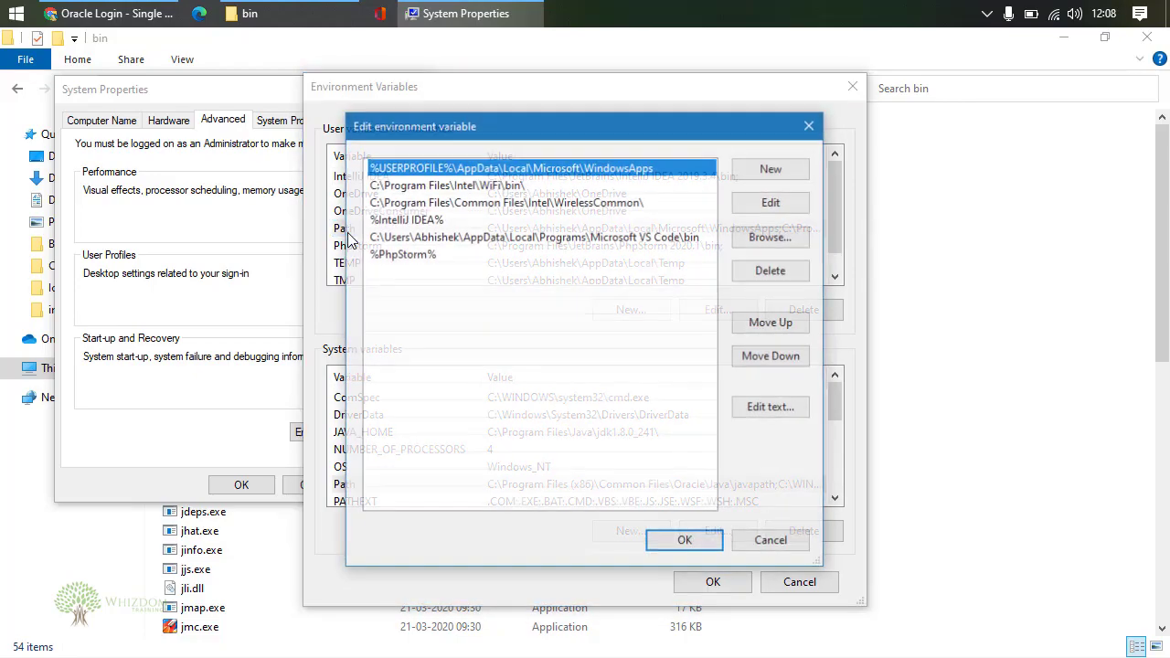
left_click(752, 543)
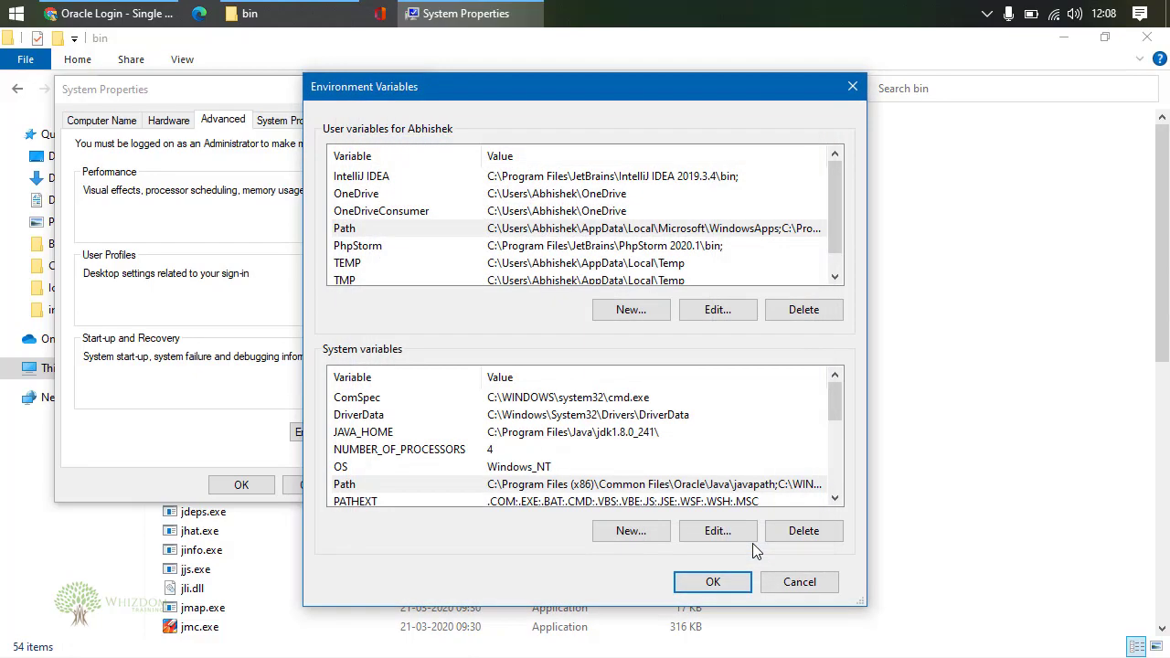
left_click(370, 487)
double_click(370, 487)
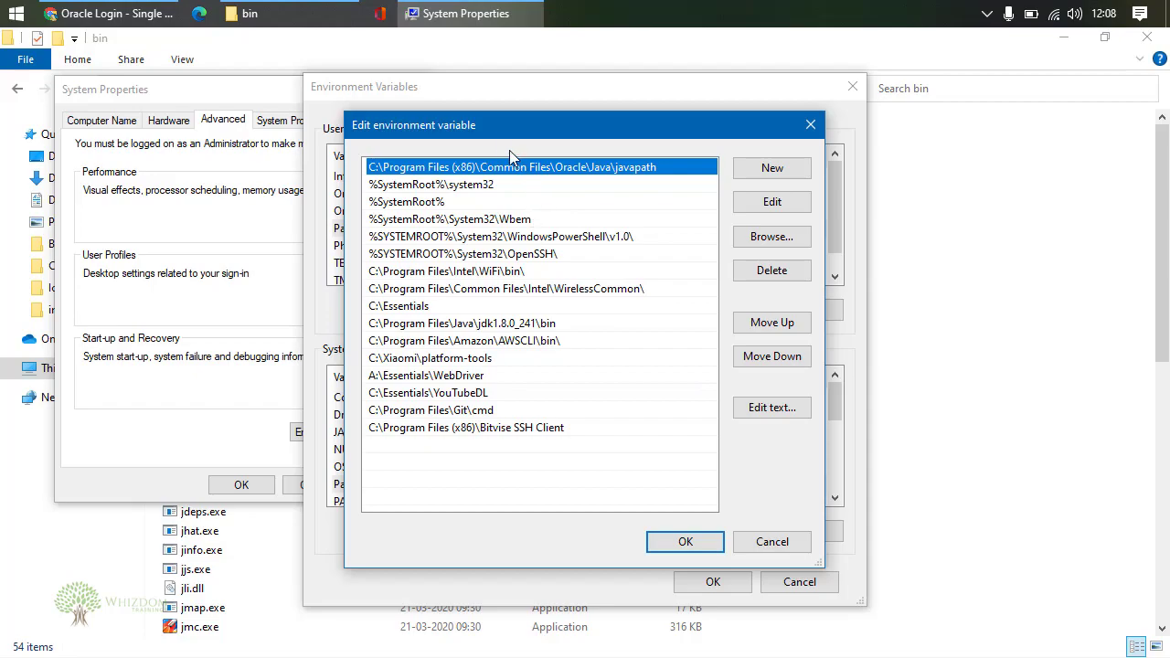
left_click(792, 547)
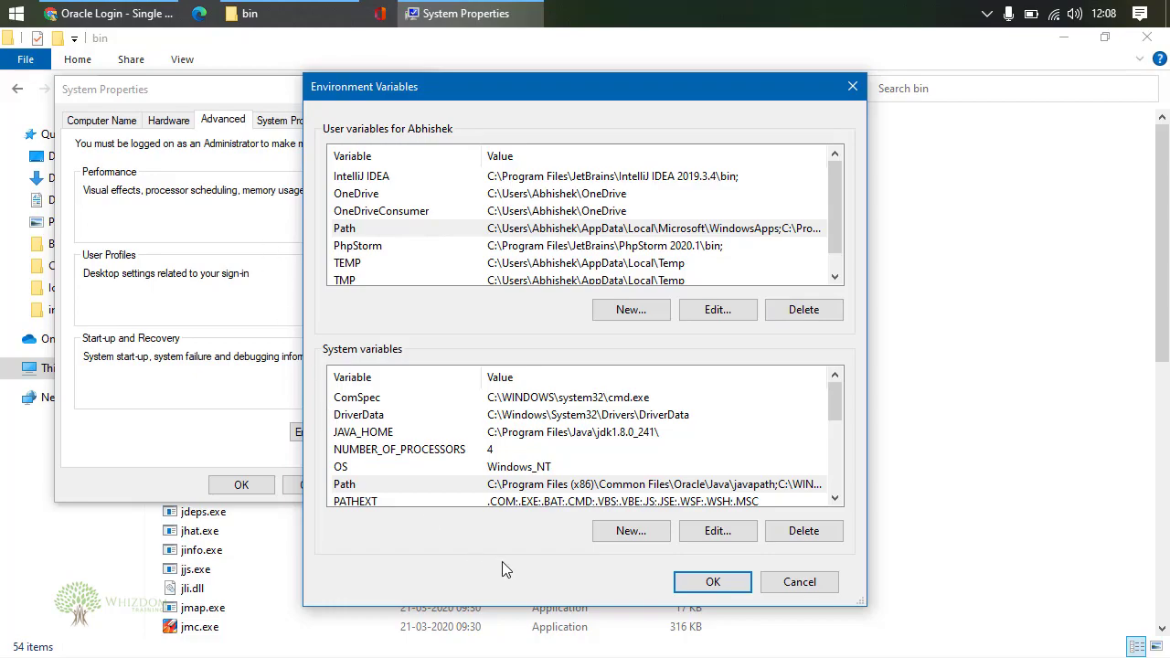
left_click(608, 532)
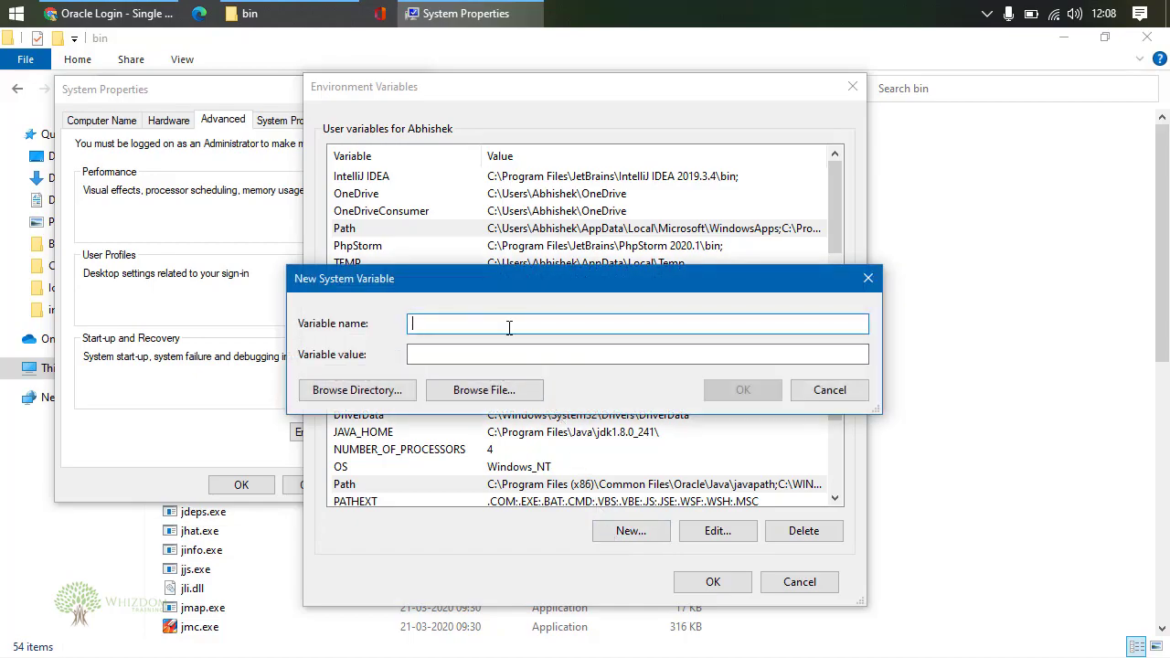
left_click(806, 394)
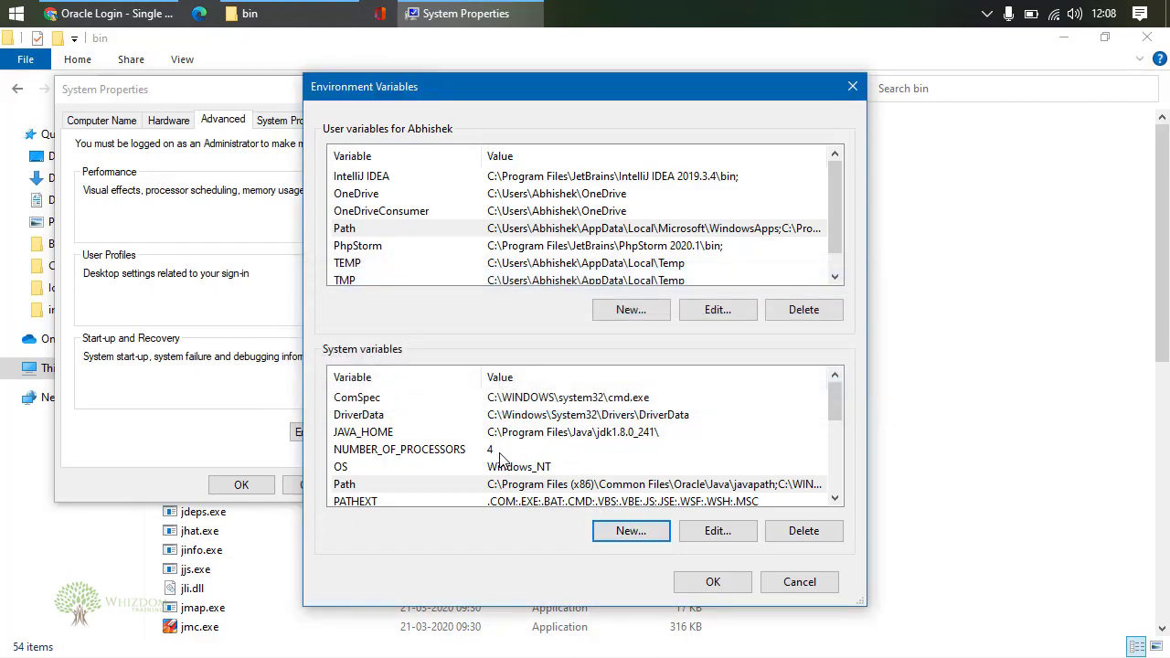
double_click(436, 419)
left_click(848, 390)
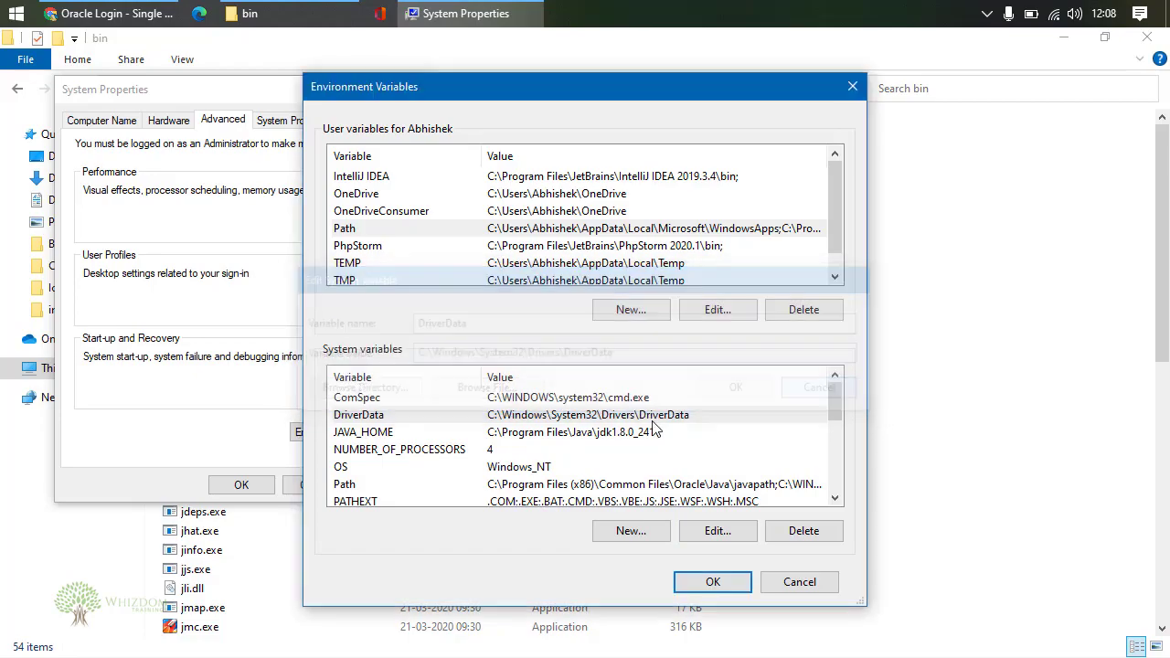
- Open the JAVA_HOME system variable and examine its name, including the underscore between the two words
double_click(448, 433)
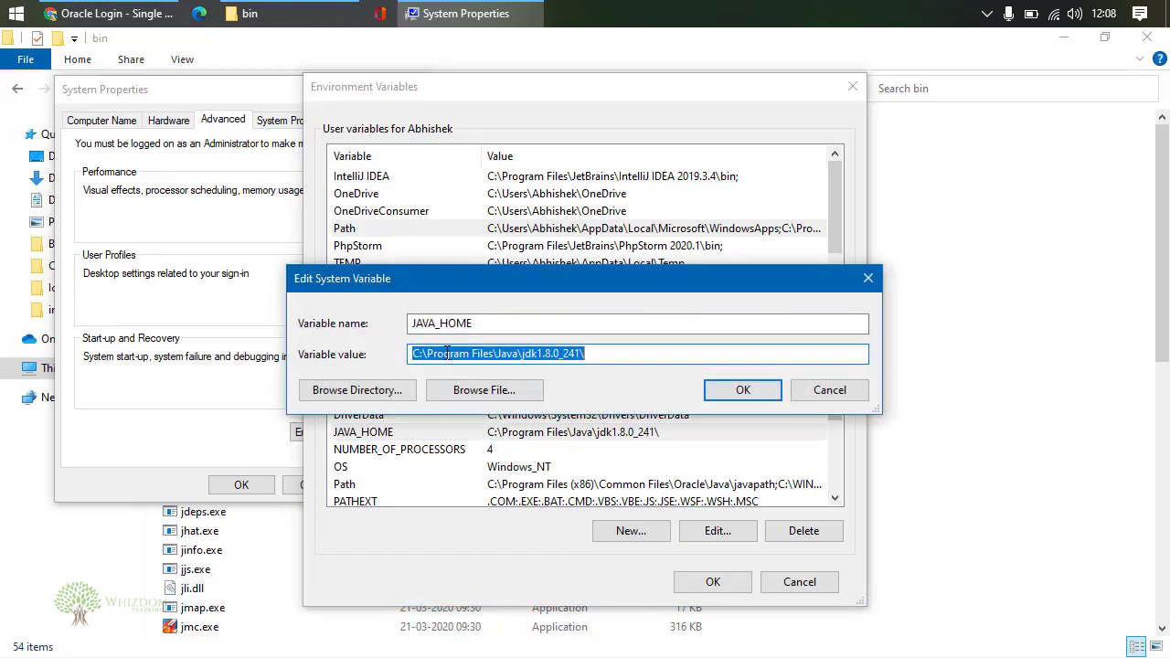
left_click(491, 320)
left_click_drag(491, 320, 408, 335)
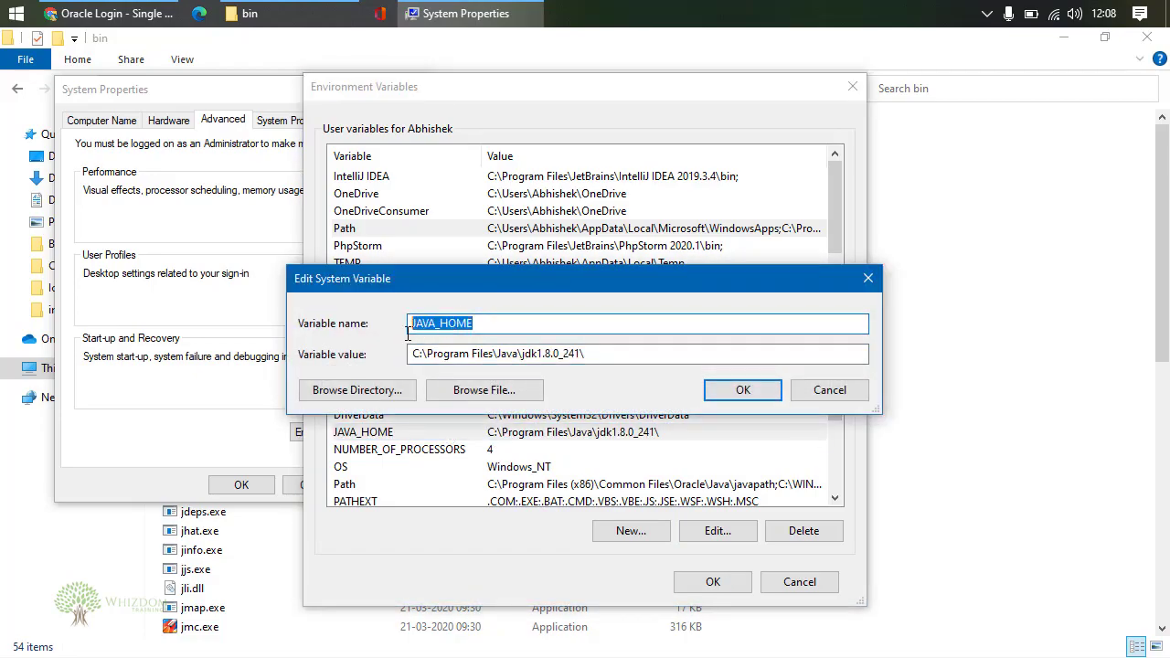
left_click(497, 320)
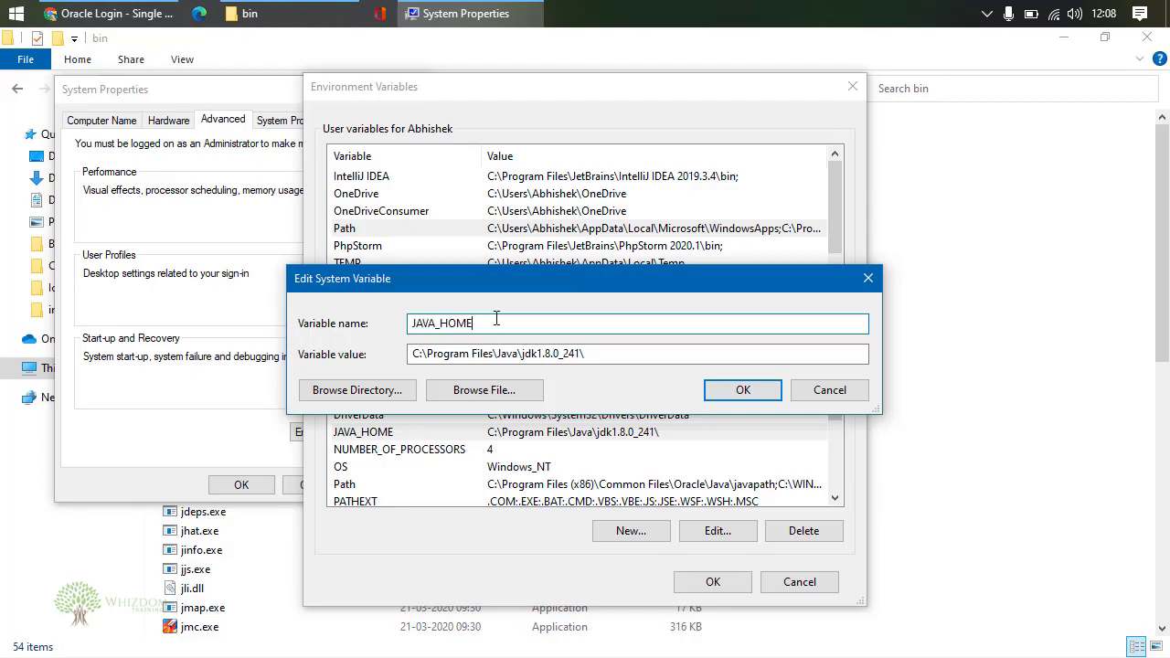
left_click_drag(500, 322, 437, 334)
left_click(446, 326)
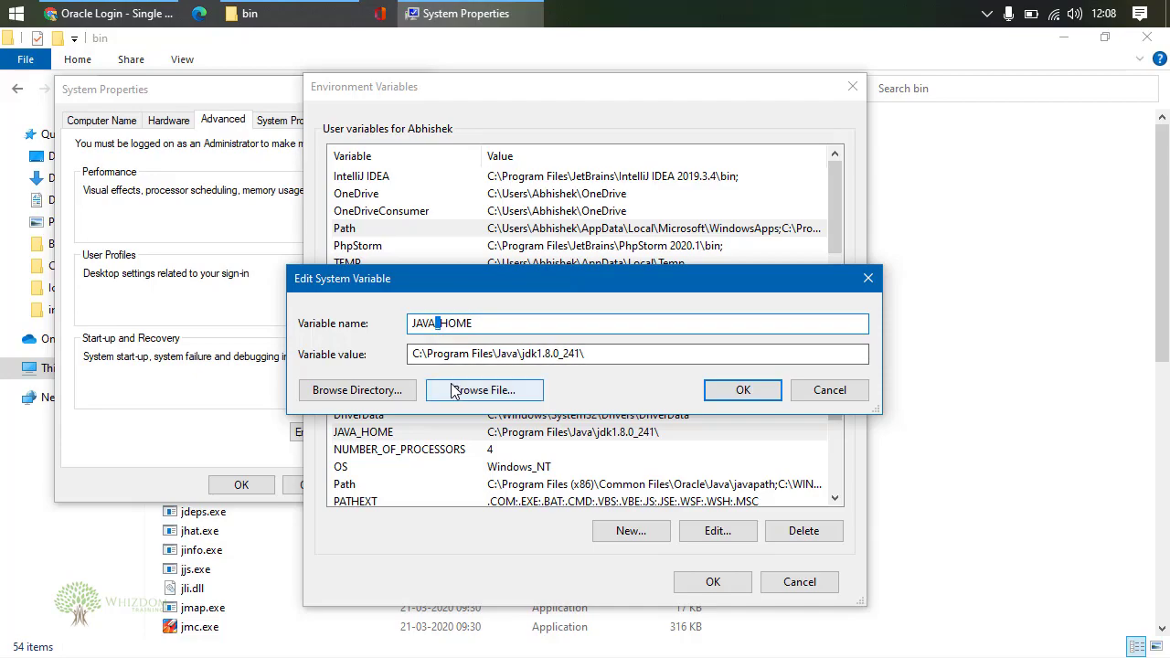
- Try C:\Program Files\Java\jdk1.8.0_241\bin as the JAVA_HOME value, remove the trailing bin part and discard the edit
left_click(595, 362)
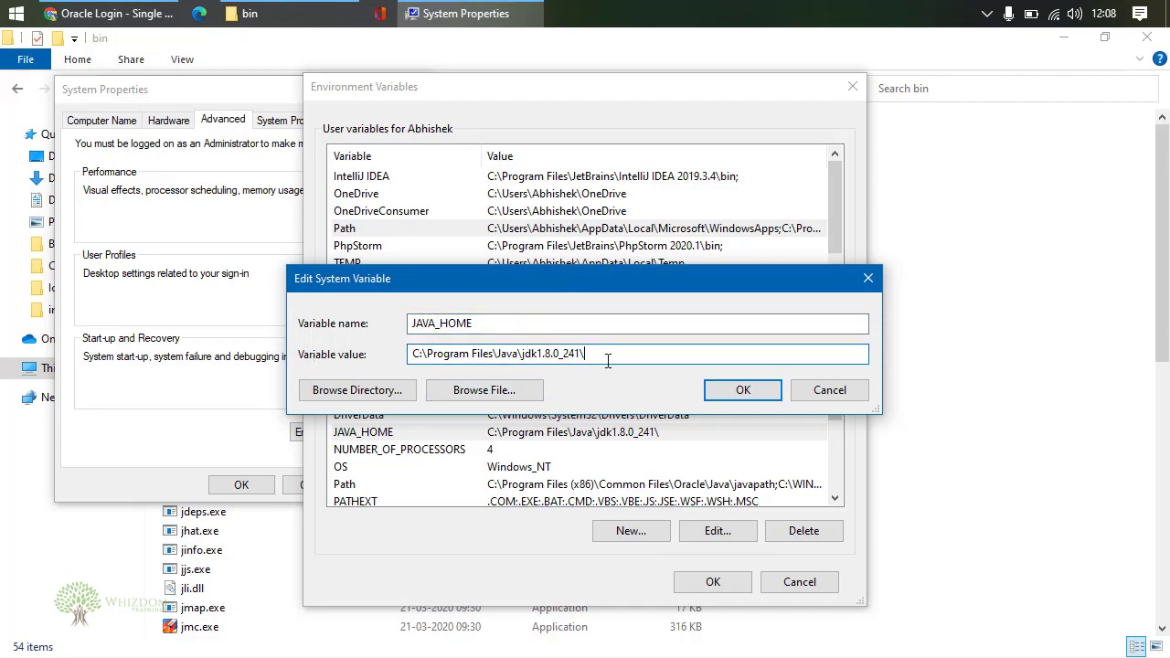
left_click_drag(608, 361, 158, 345)
type("C:\\Program Files\\Java\\jdk1.8.0_241\\bin")
left_click_drag(582, 355, 667, 356)
key("BackSpace")
left_click(830, 391)
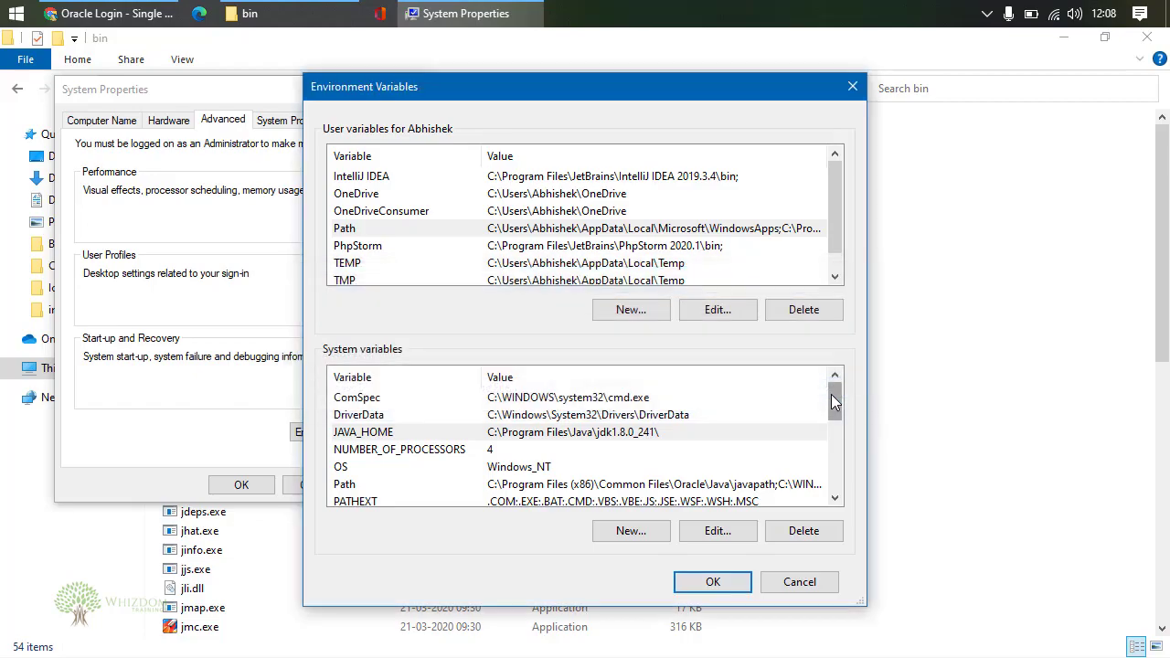
- Dismiss the environment variables and system properties without saving, and close the JDK bin folder window
left_click(778, 583)
left_click(311, 485)
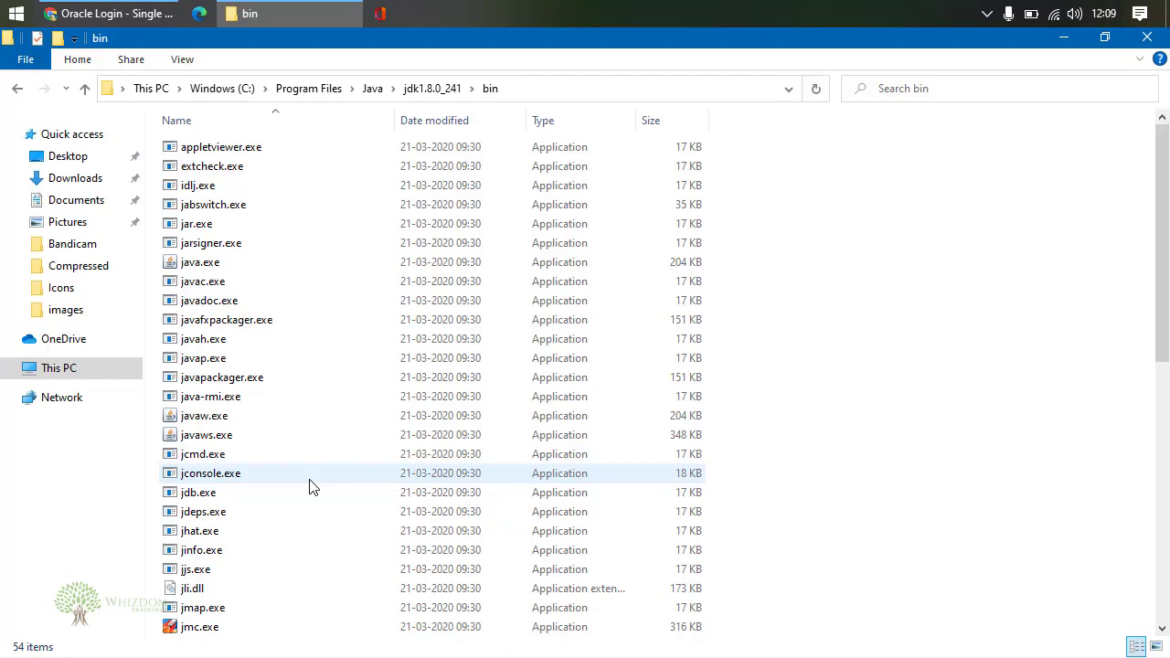
left_click(1148, 39)
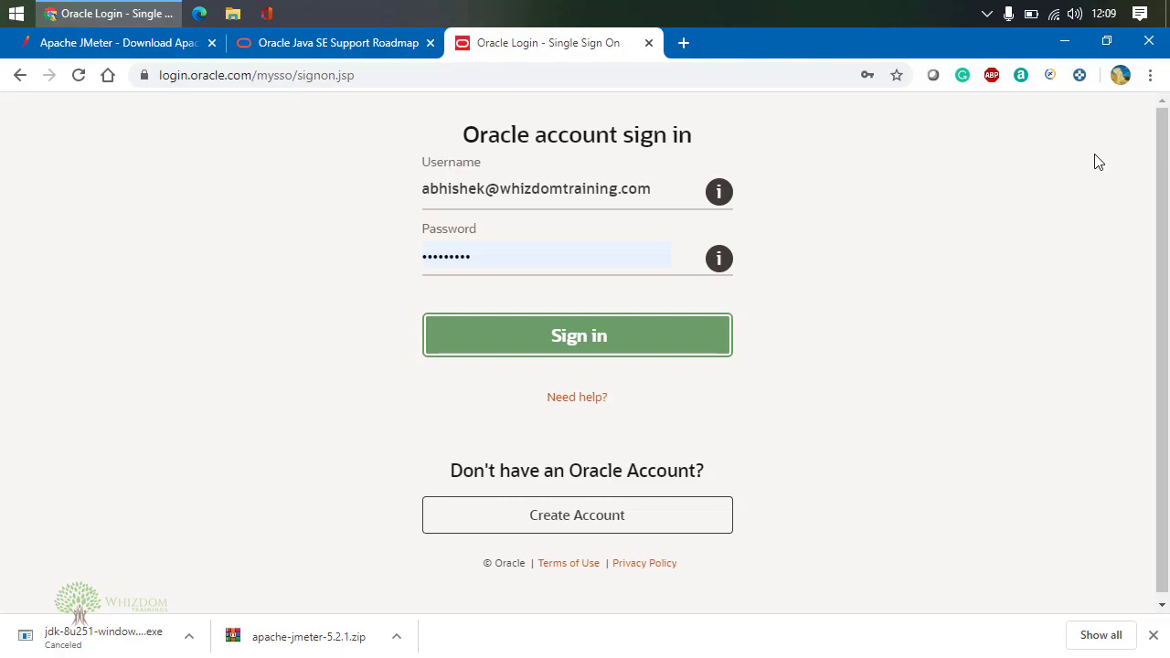
key("super+x")
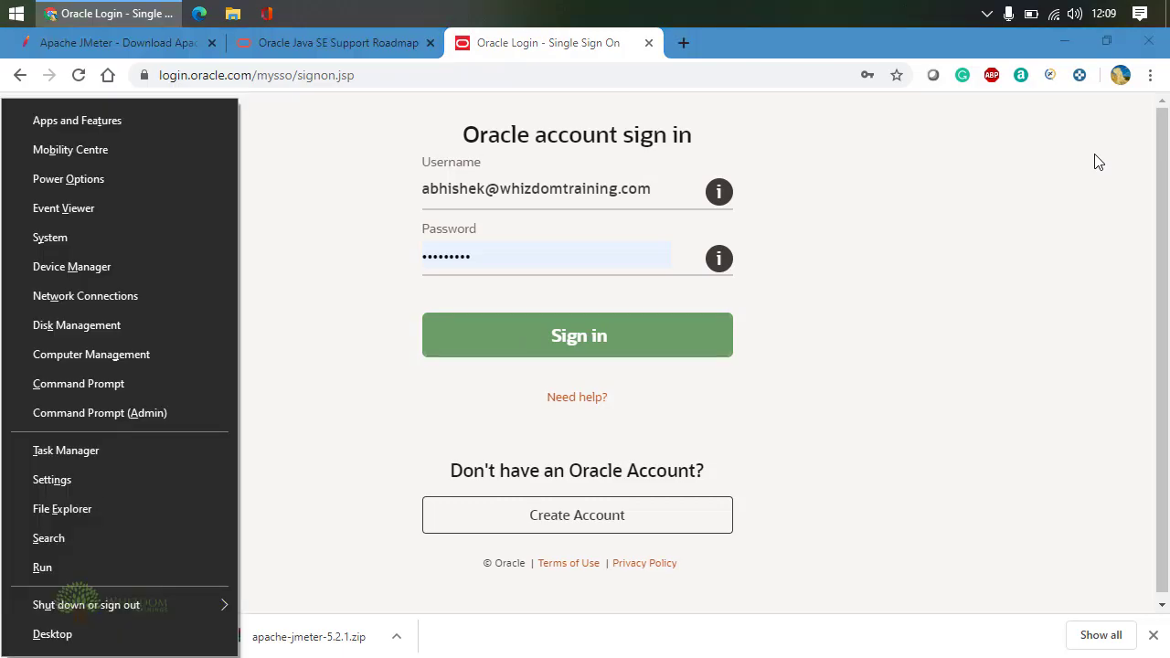
key("c")
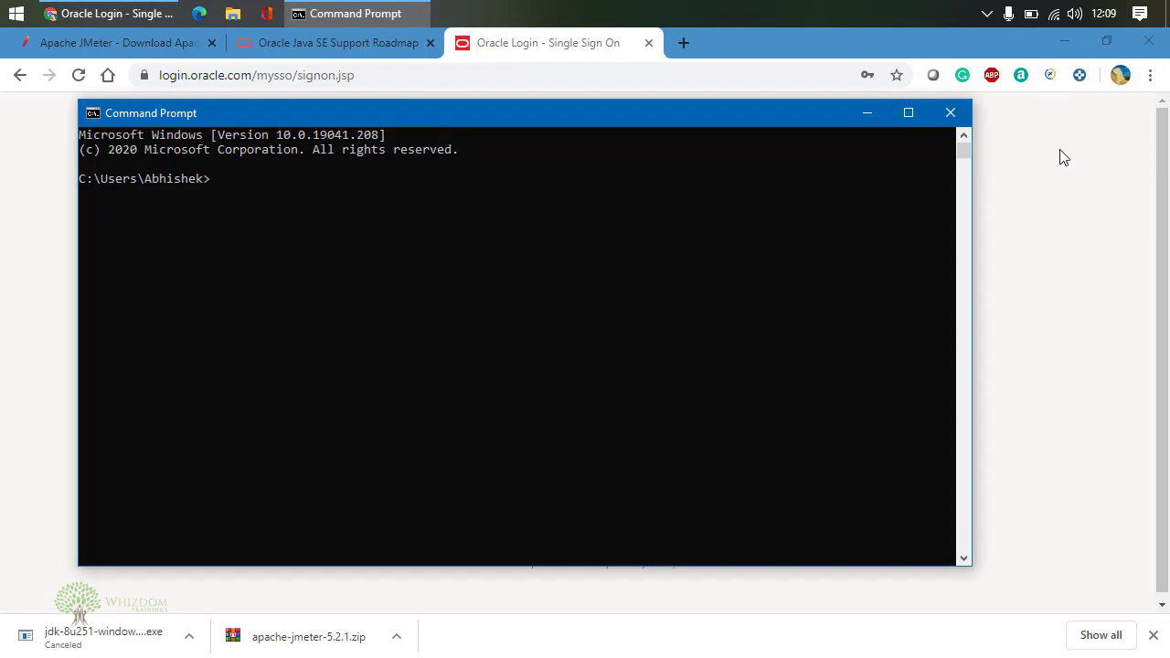
left_click(951, 112)
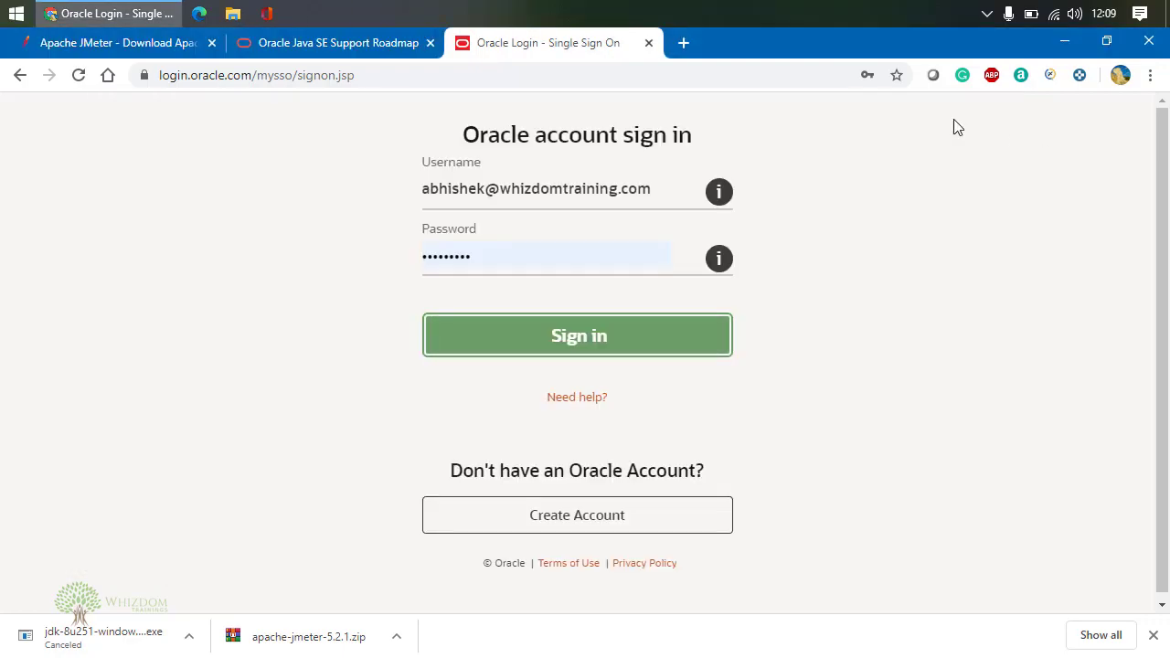
- Check the installed Java version with java -version in a Command Prompt window, and close the window
key("super+x")
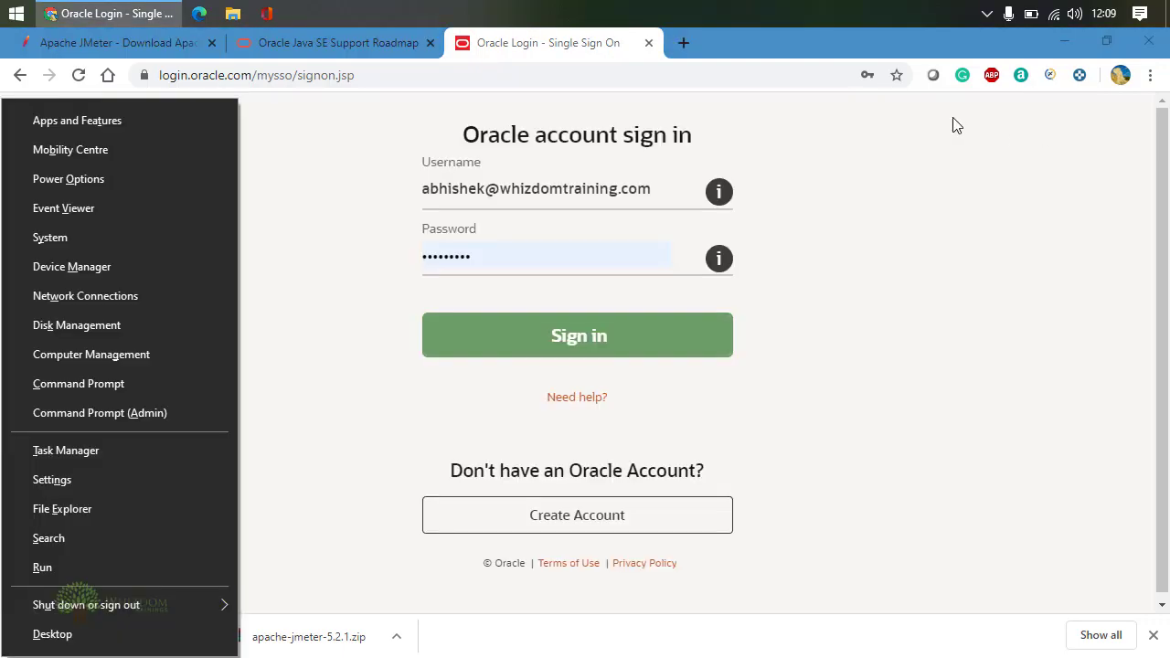
left_click(124, 396)
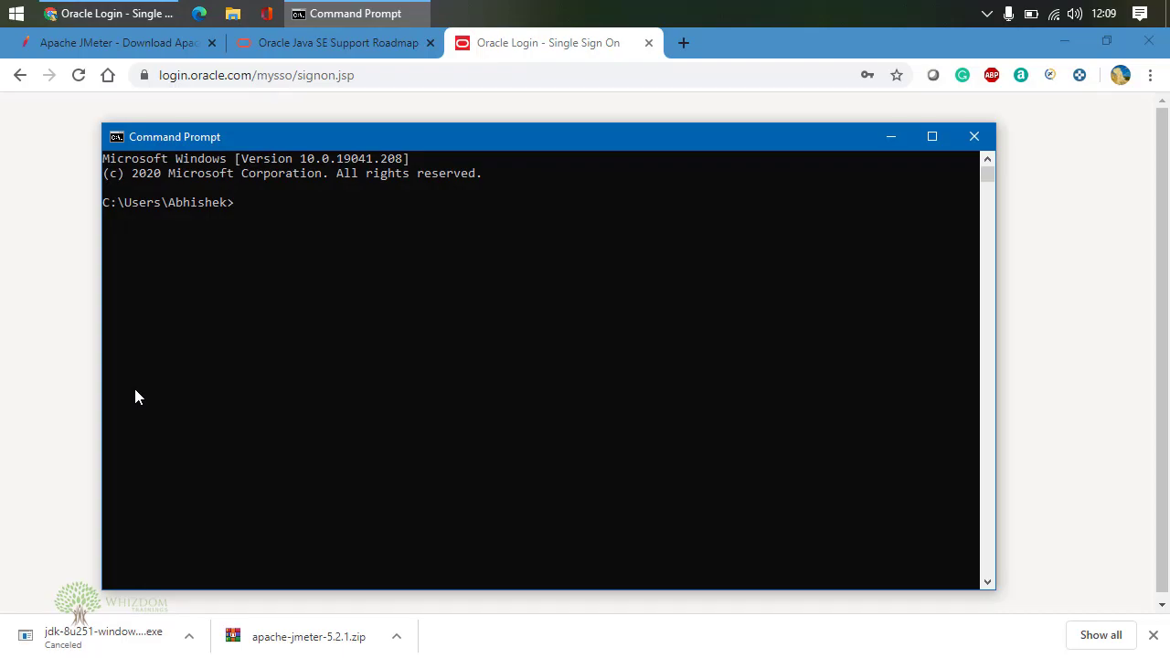
type("java -version")
key("Return")
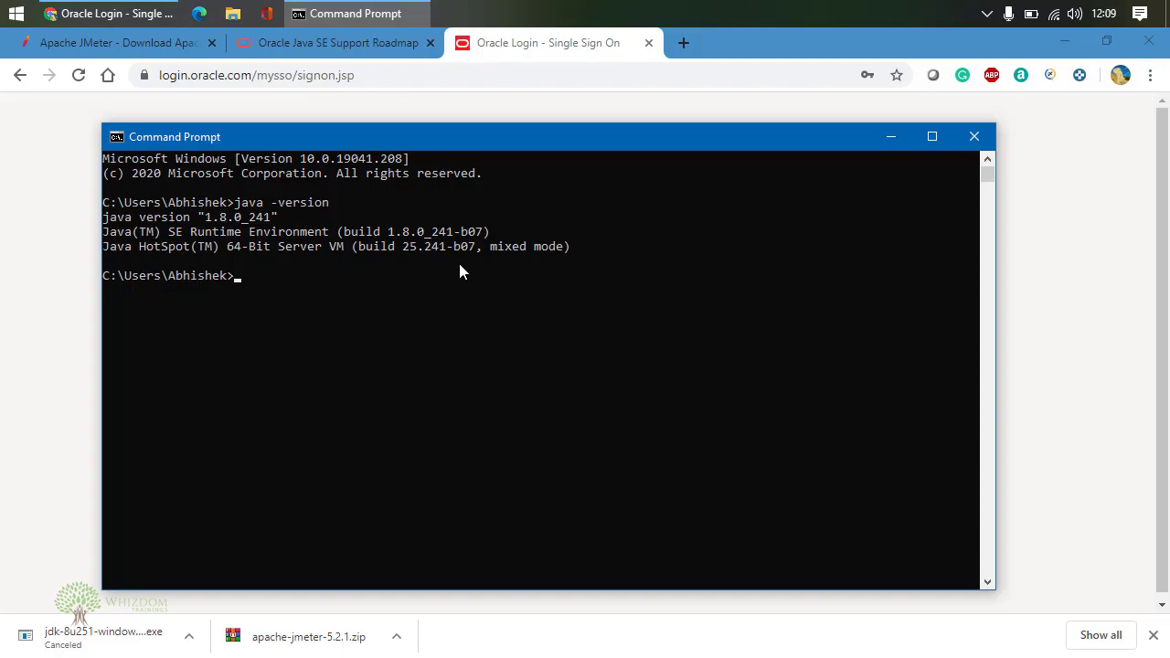
left_click(975, 137)
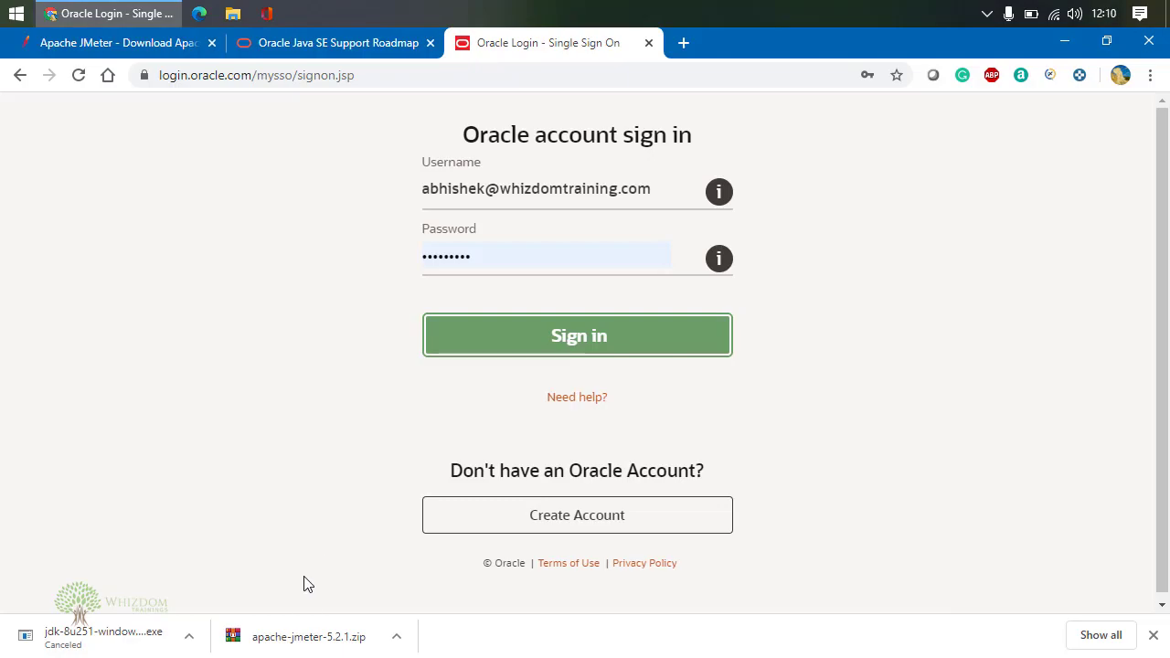
- Open the downloaded apache-jmeter-5.2.1.zip and start extracting its apache-jmeter-5.2.1 folder
left_click(309, 636)
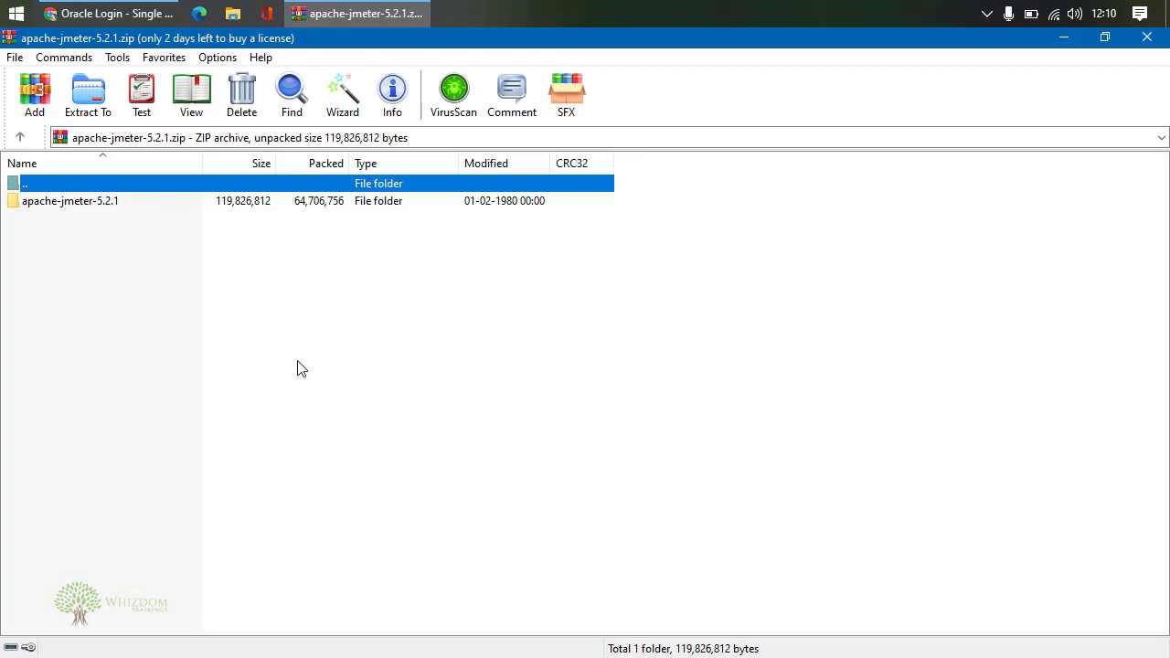
left_click(41, 208)
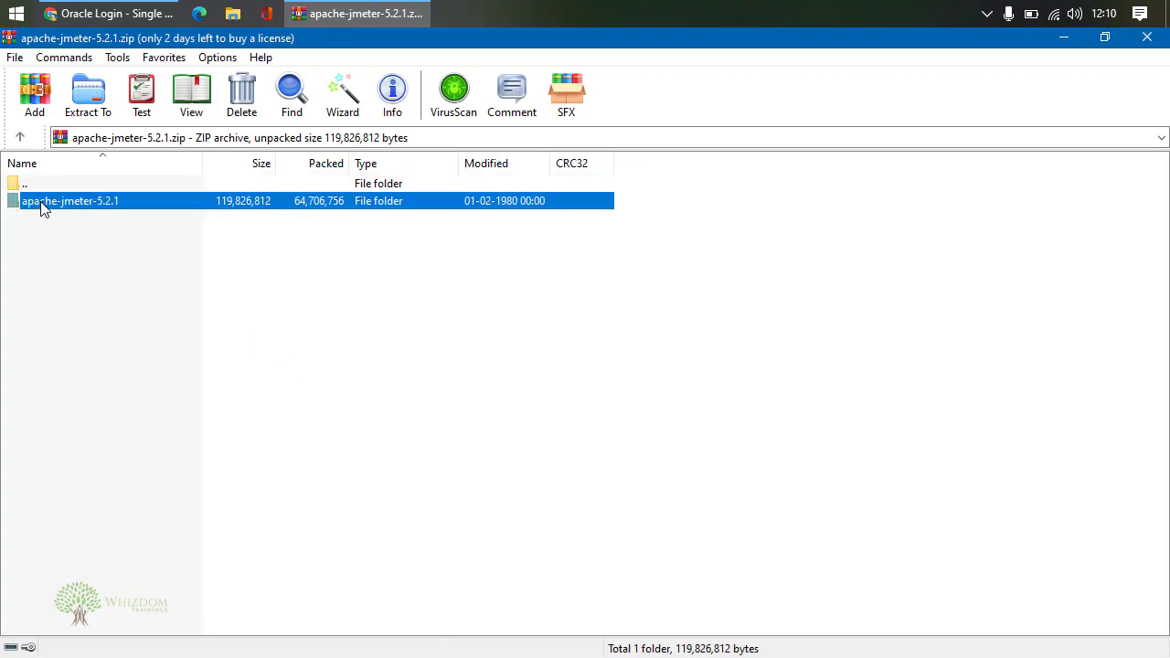
left_click(97, 106)
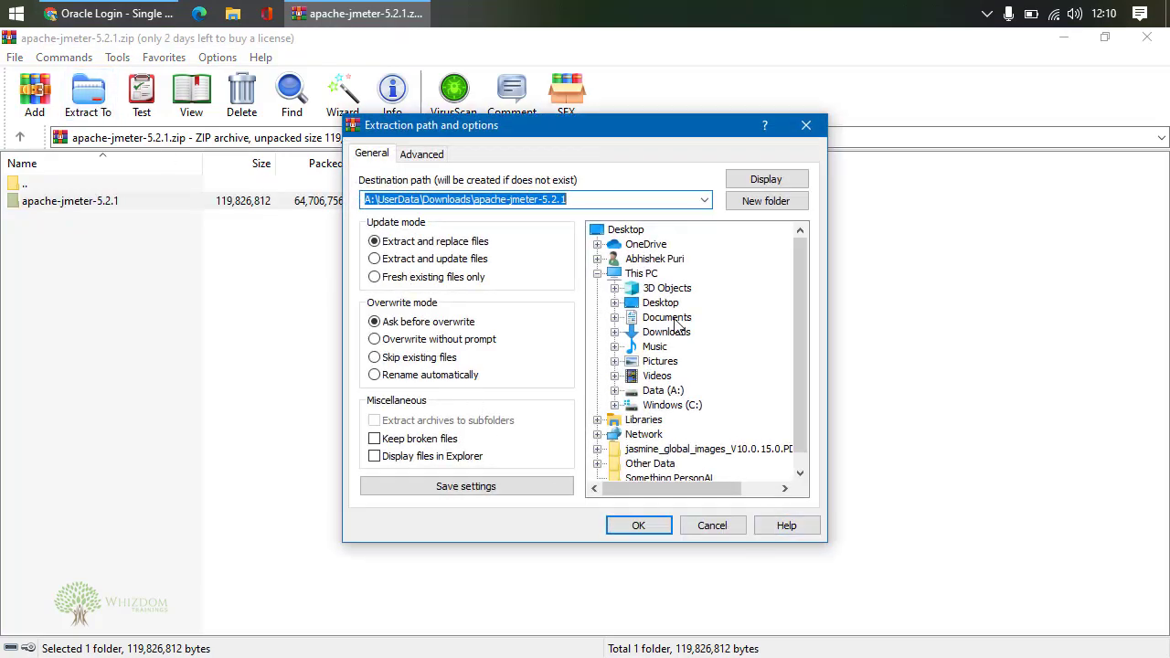
- Set the extraction destination to A:\JMeter Installation and extract the JMeter folder there
left_click(641, 392)
left_click(481, 201)
double_click(481, 200)
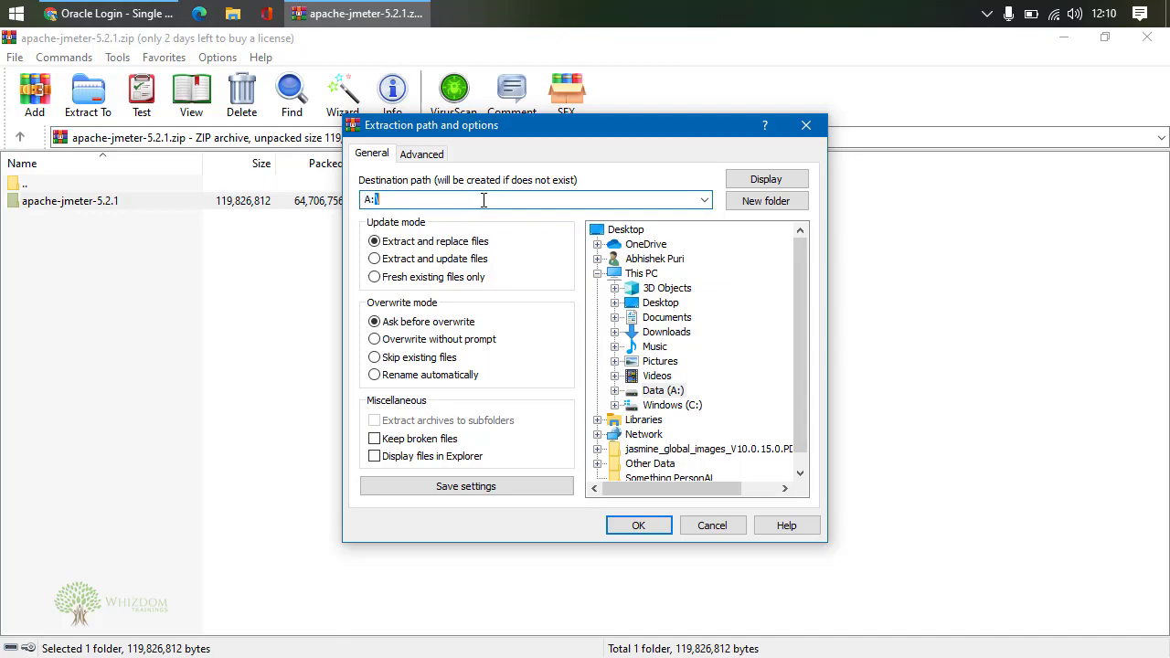
left_click(693, 206)
left_click(705, 202)
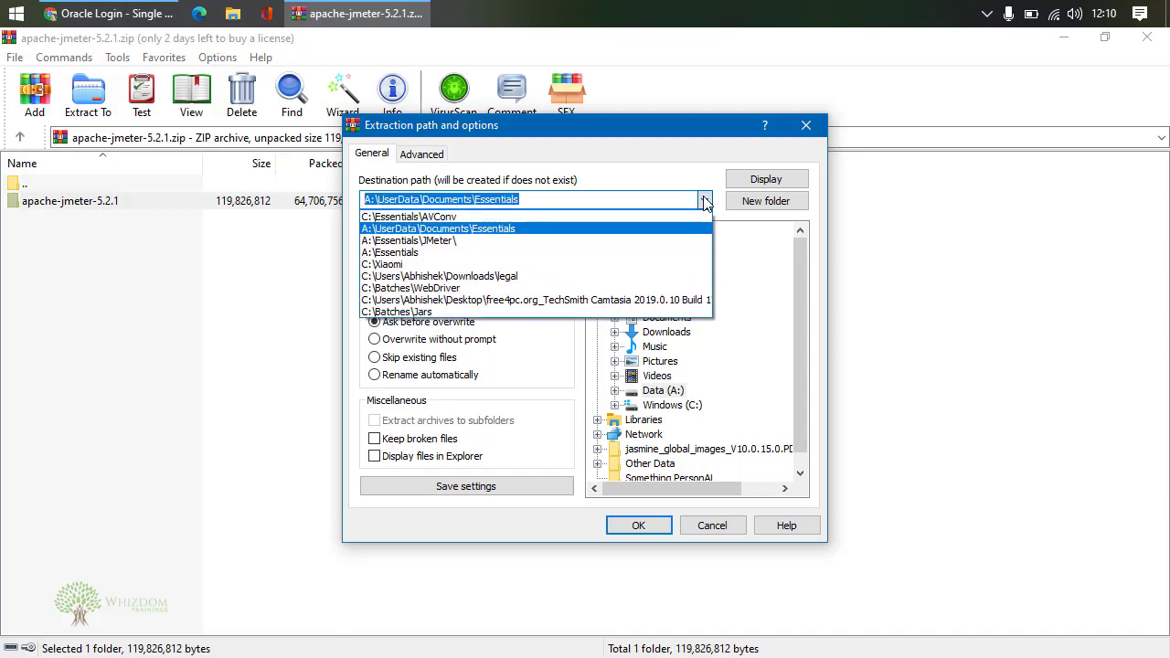
left_click(564, 202)
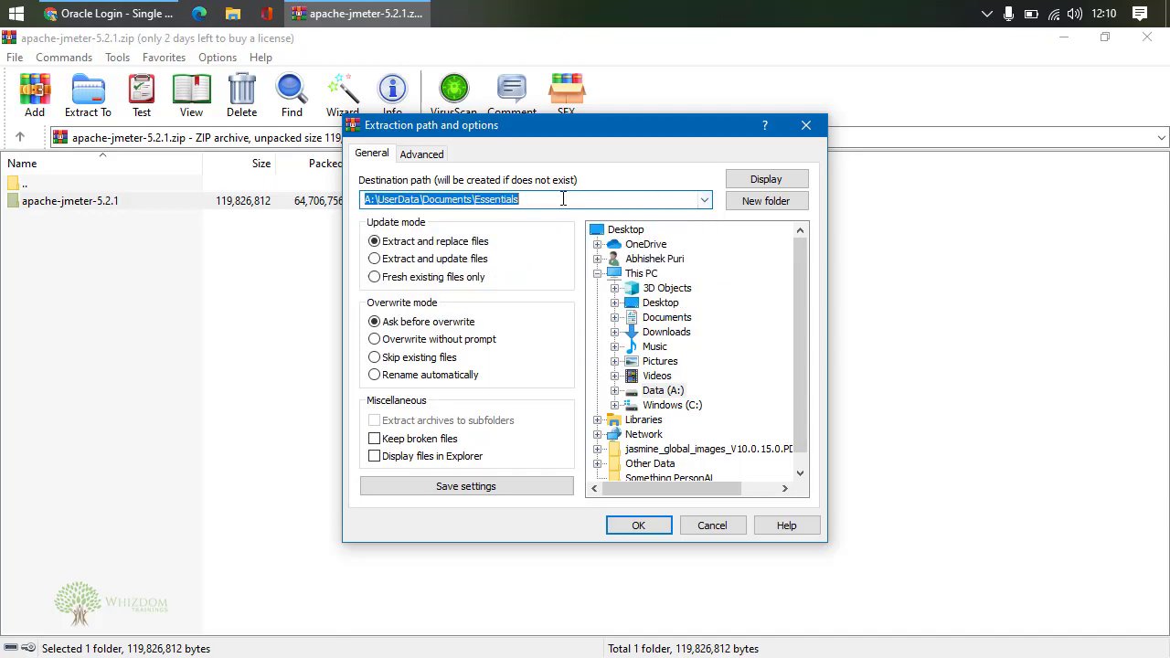
left_click(564, 201)
left_click_drag(378, 200, 665, 212)
type("\\JMe")
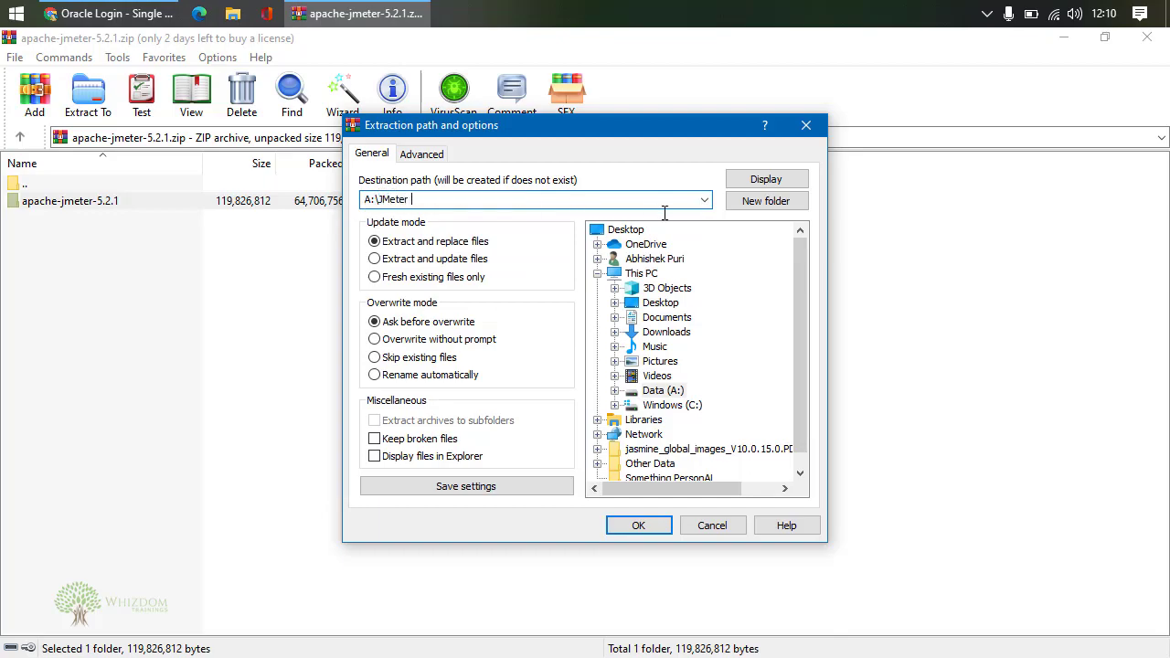
type("ter Insta")
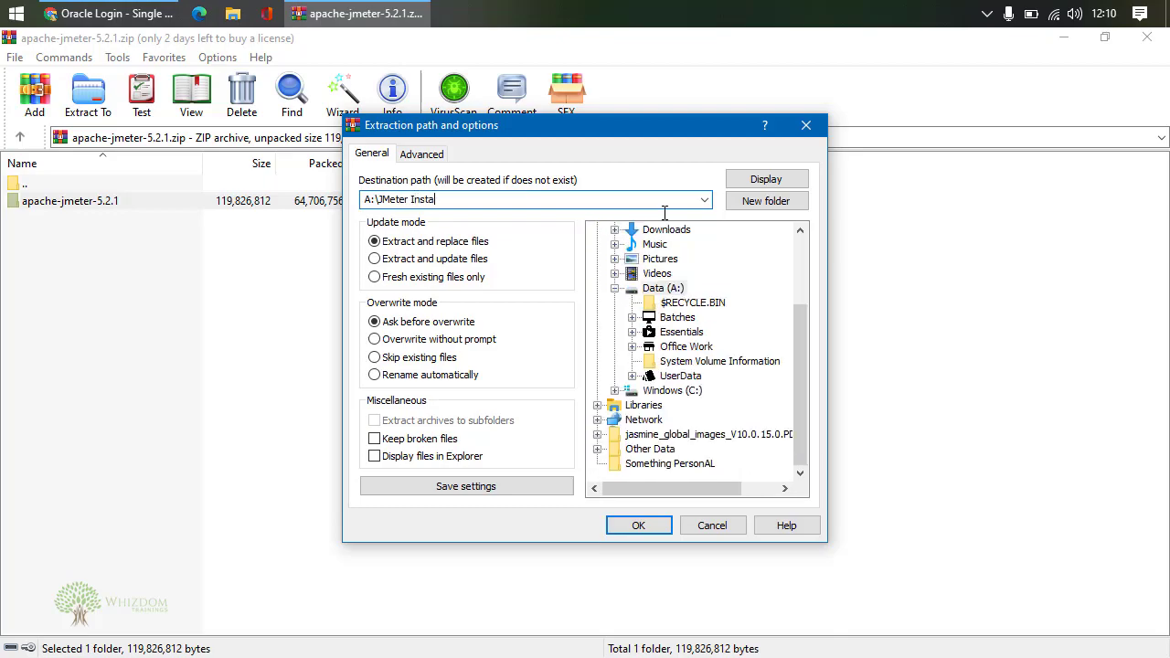
type("llation")
key("Return")
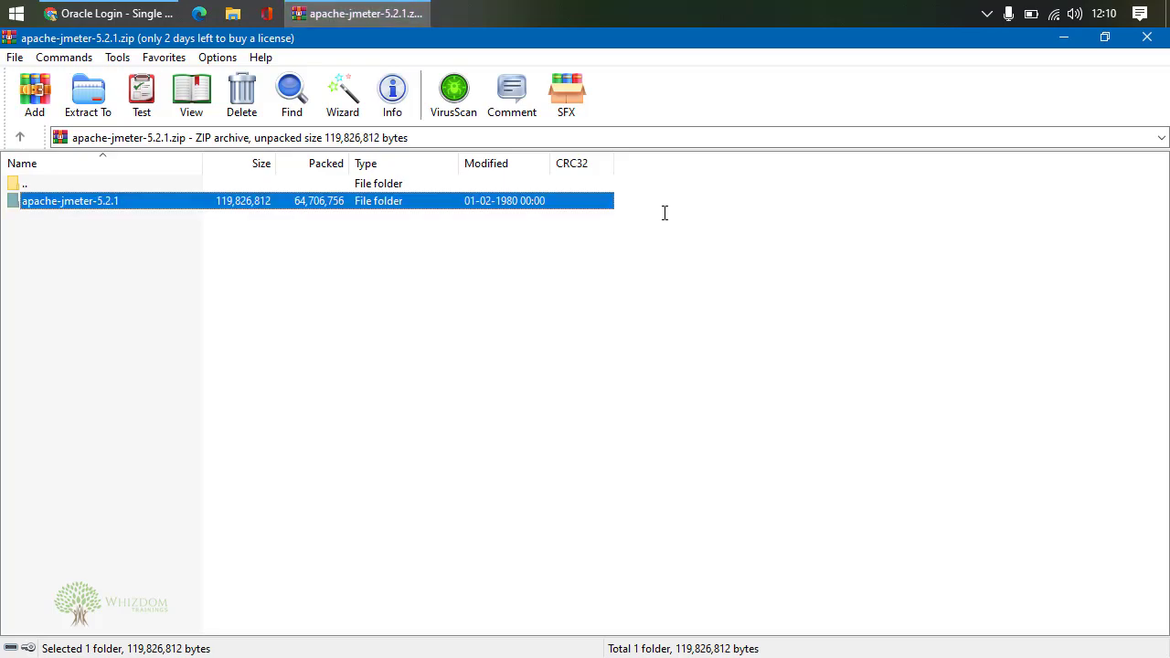
- In File Explorer, open the bin folder of apache-jmeter-5.2.1 inside JMeter Installation on drive A:
key("super+e")
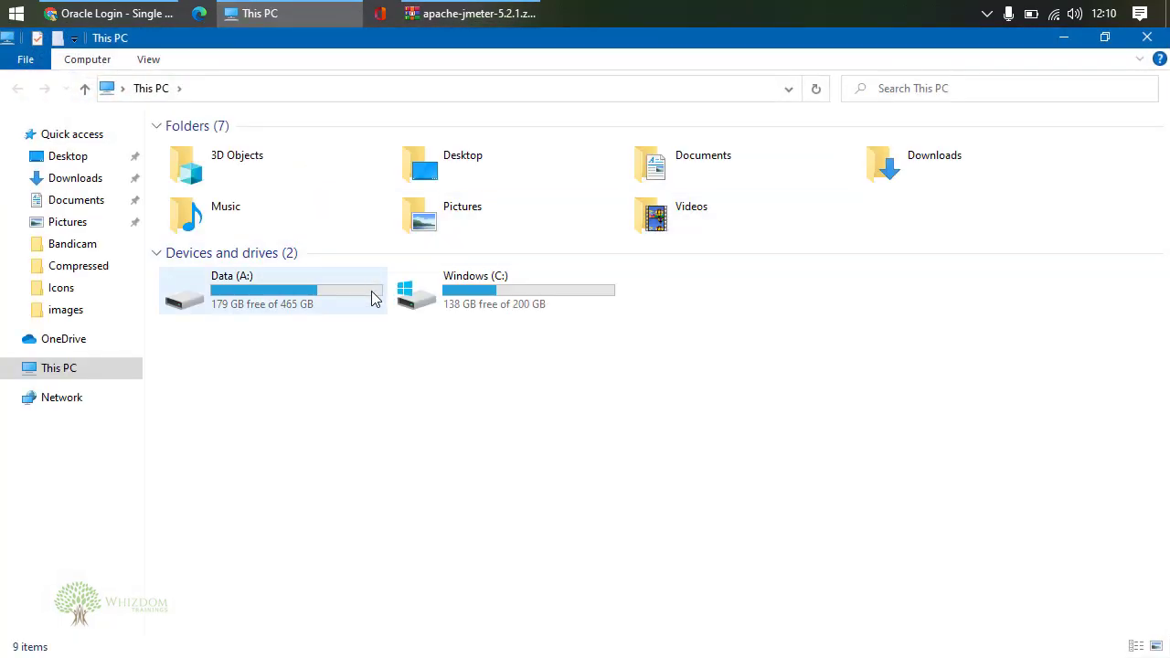
double_click(372, 281)
left_click(831, 285)
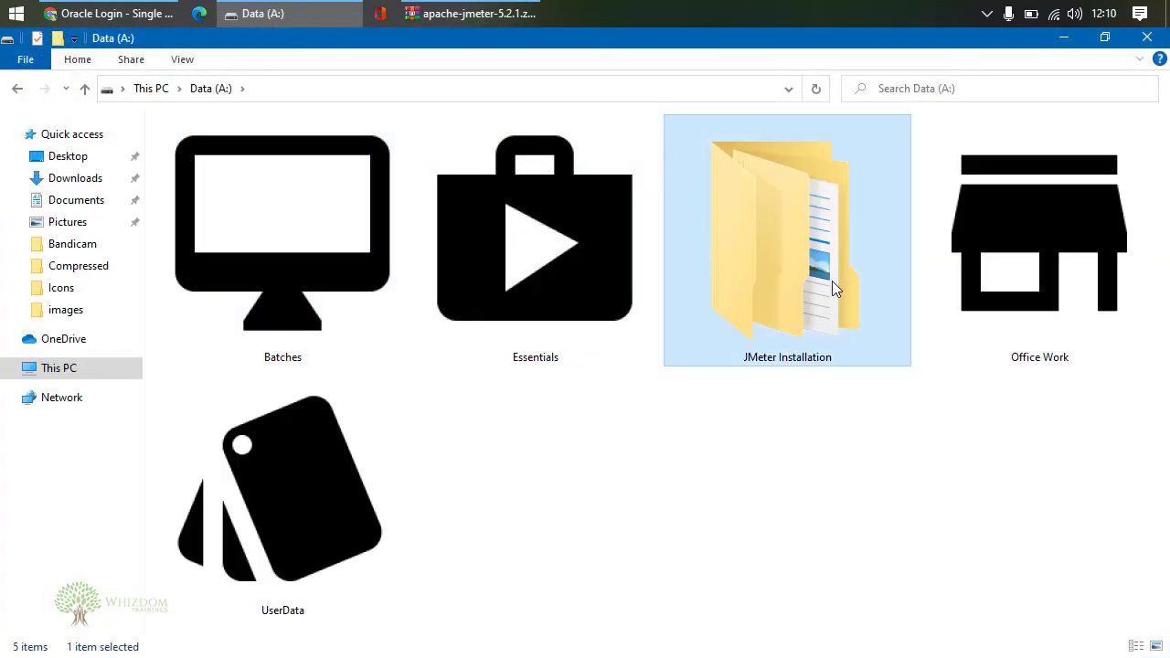
double_click(832, 283)
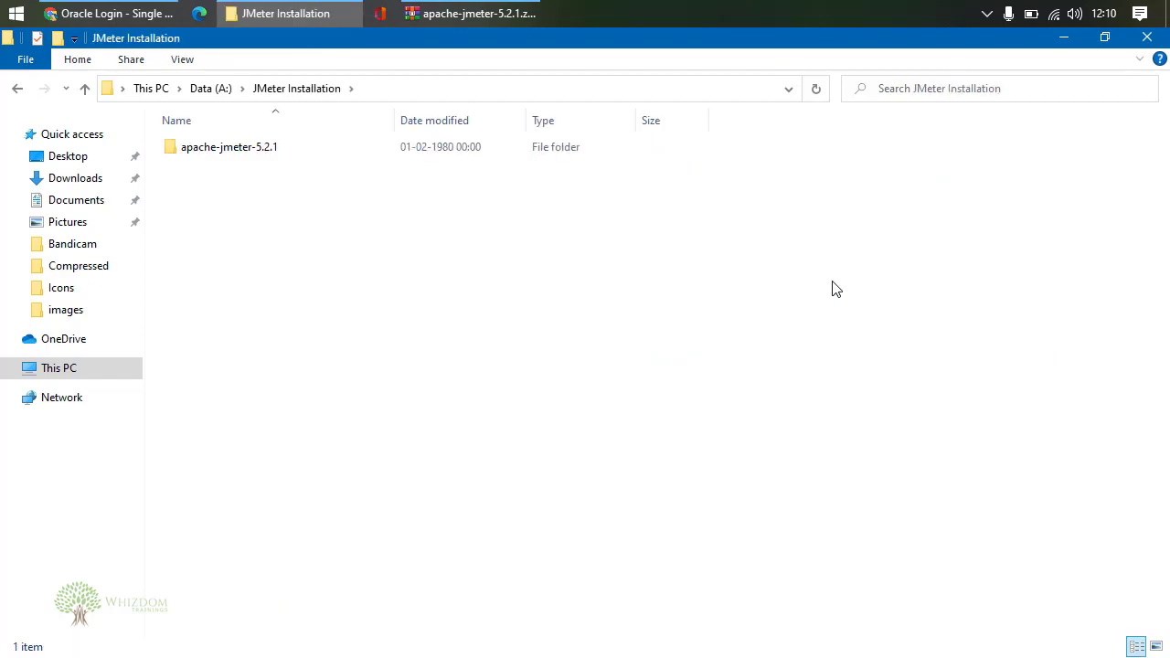
left_click(248, 153)
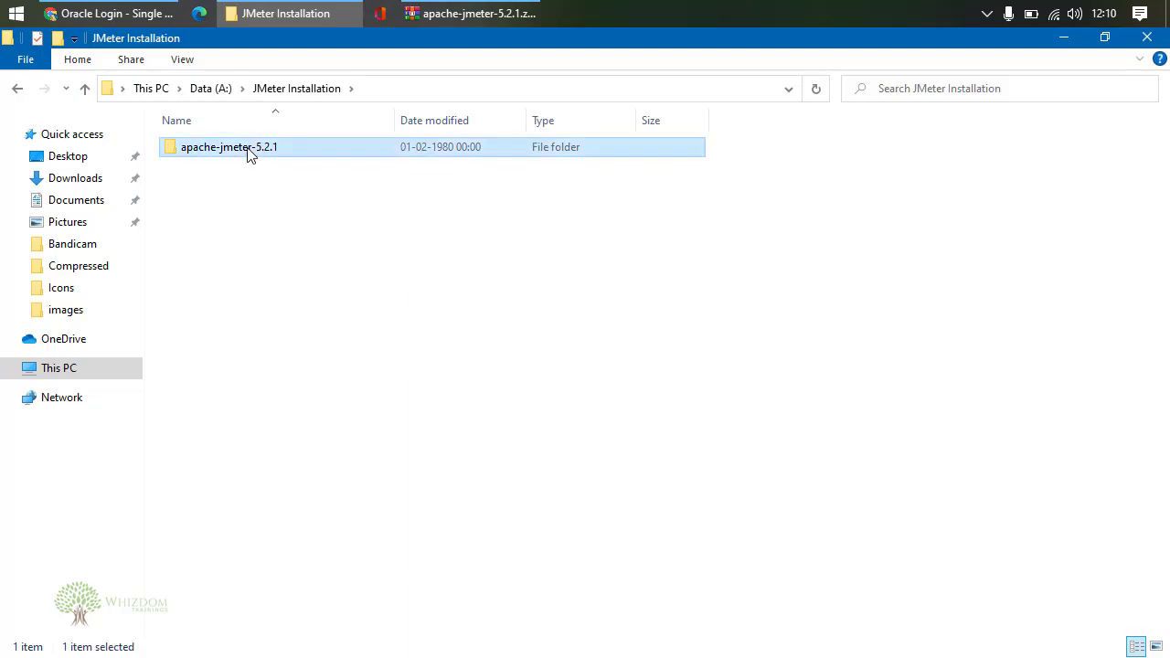
double_click(250, 153)
double_click(250, 151)
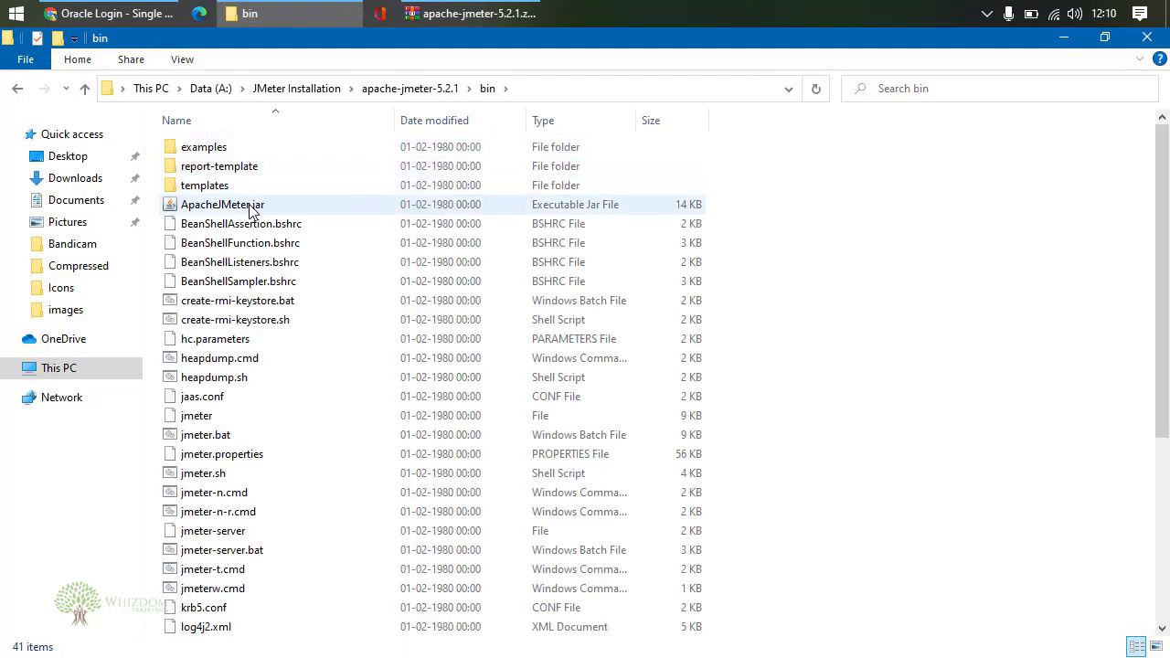
- Launch JMeter from ApacheJMeter.jar in the bin folder to check that it starts, and close its window
left_click(252, 211)
double_click(250, 208)
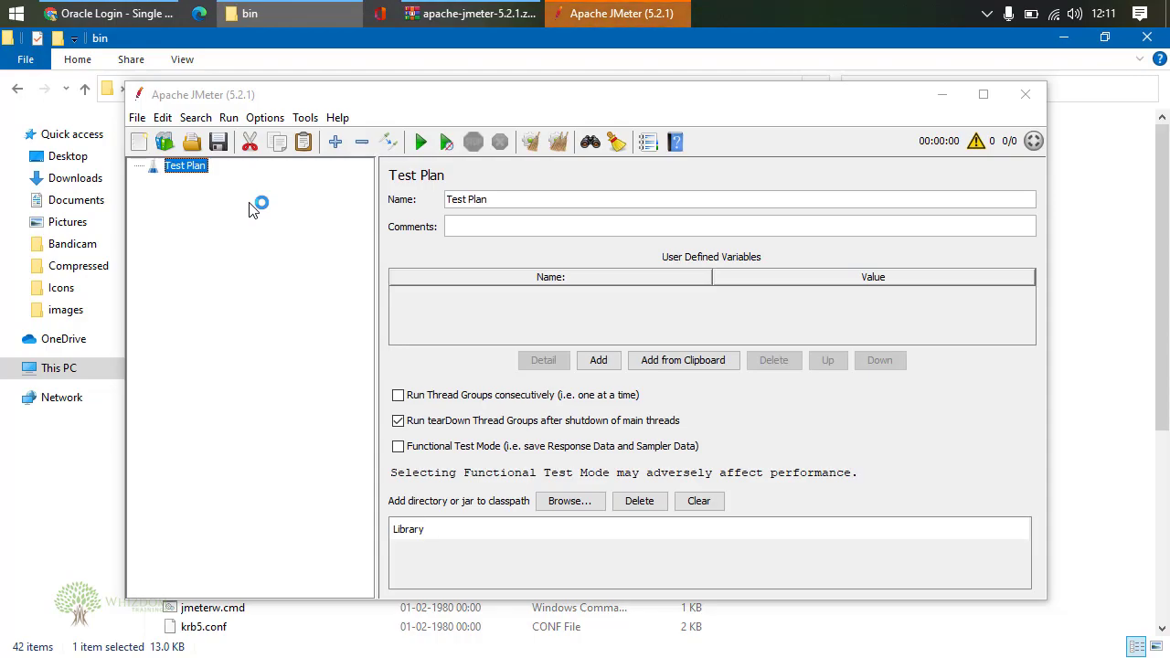
left_click(1025, 95)
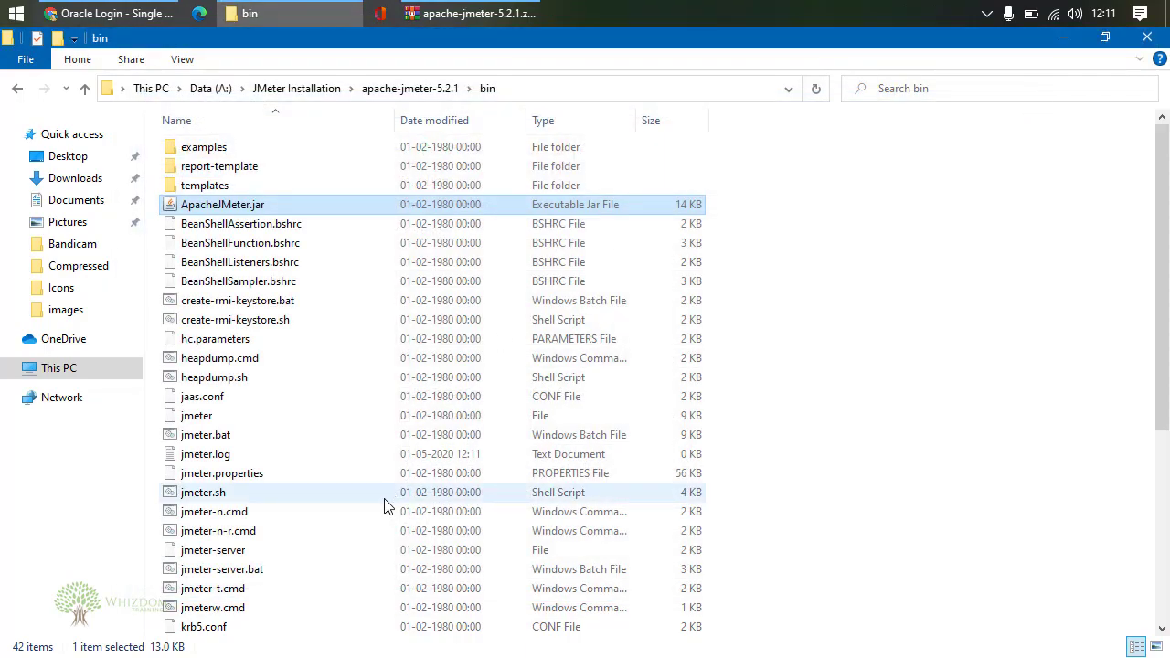
- Look through the jmeter launch files and copy the full path of the bin folder
scroll(386, 505, "down", 1)
left_click(314, 383)
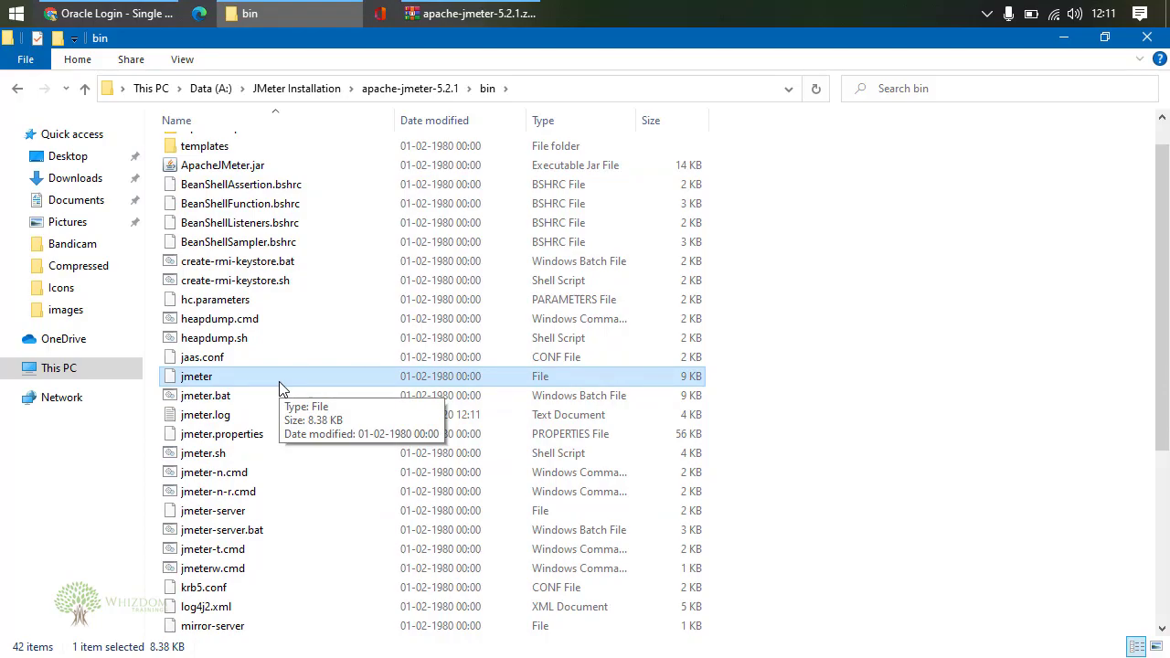
left_click(567, 88)
key("ctrl+c")
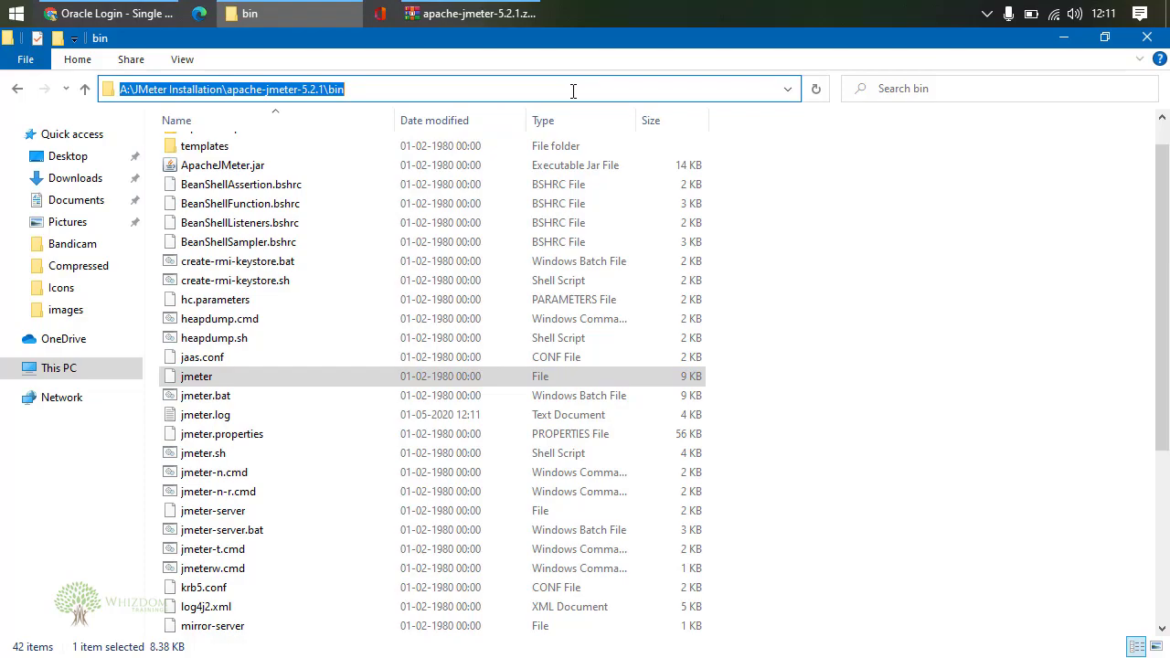
- Open Command Prompt and change to A:\JMeter Installation\apache-jmeter-5.2.1\bin, switching to drive A:
key("super")
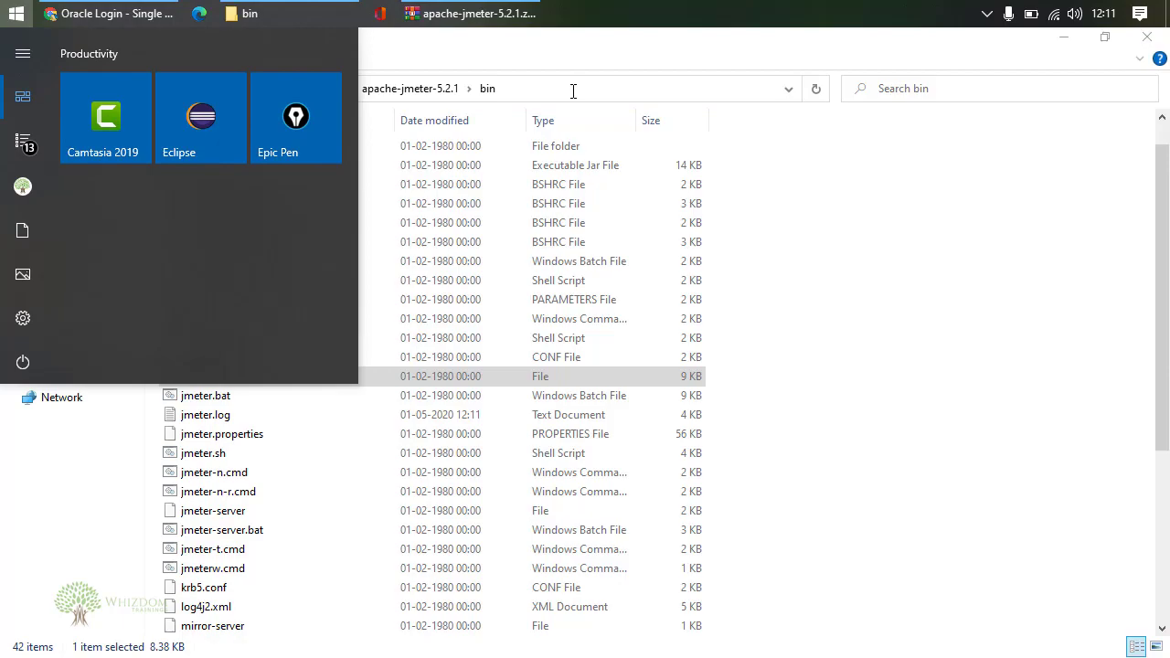
type("comma")
key("Return")
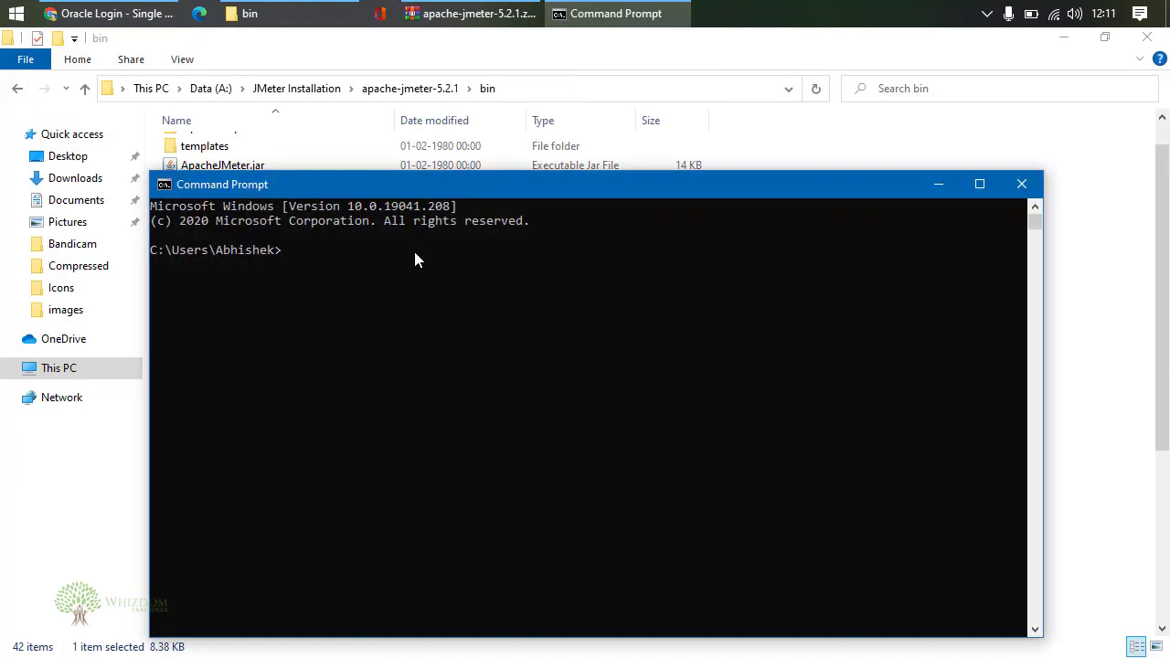
type("cd")
key("ctrl+v")
key("Return")
type("A:")
key("Return")
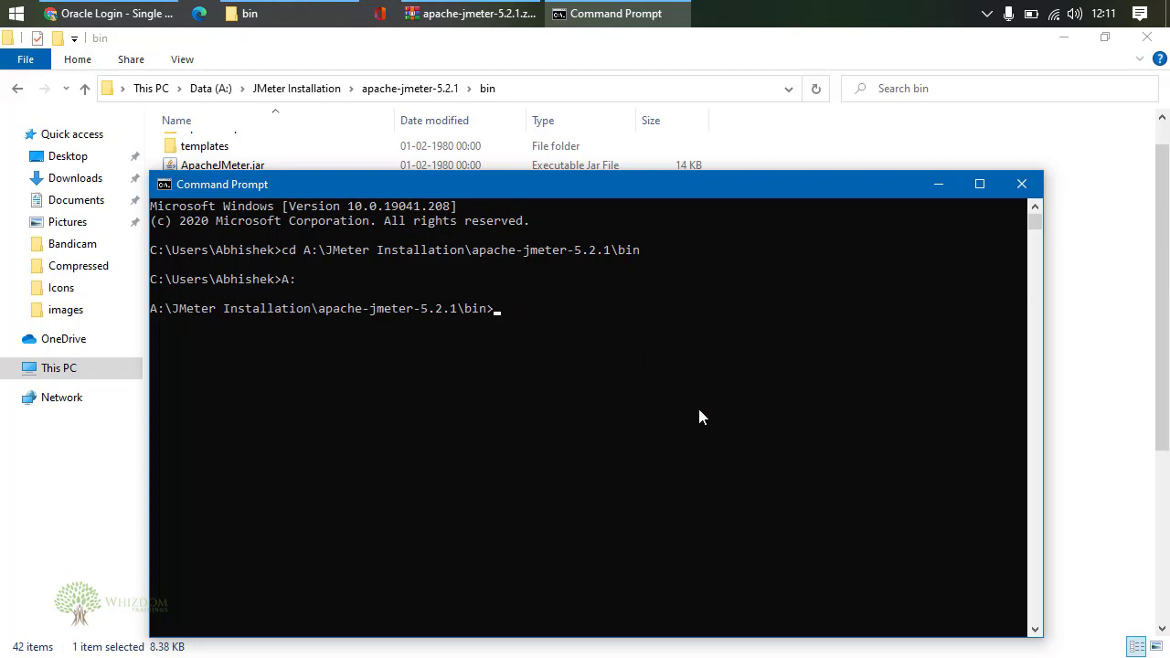
- Launch JMeter from the command line with java -jar ./ApacheJMeter.jar and shift its window slightly aside
type("java -jar ./ApacheJMeter.ja")
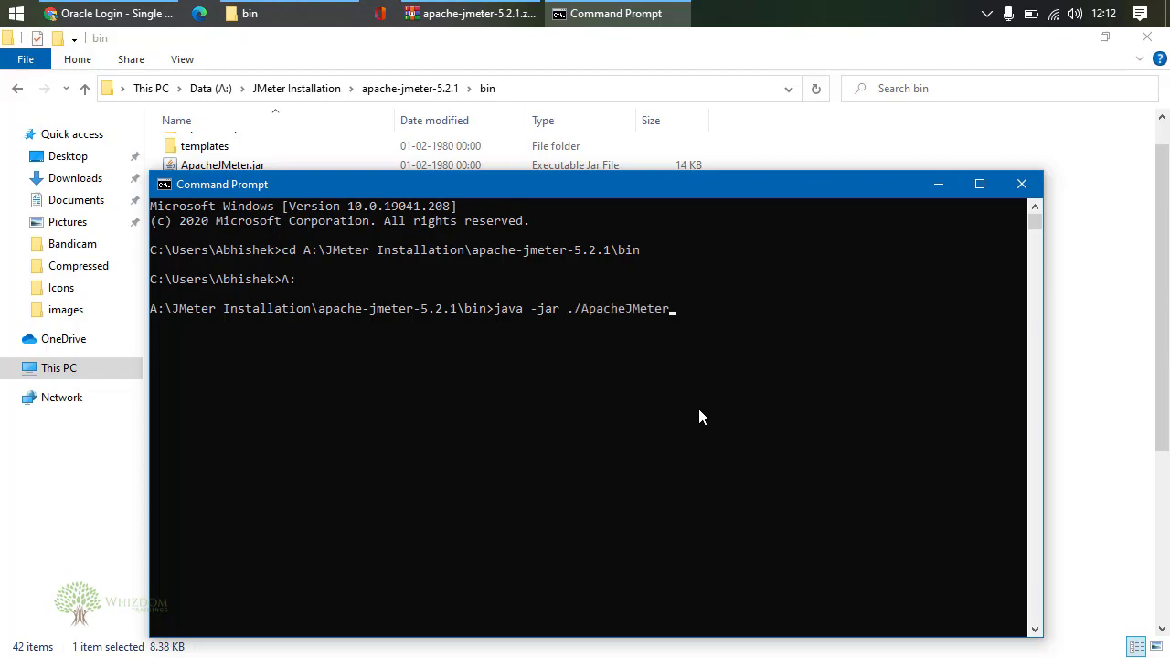
type("r")
key("Return")
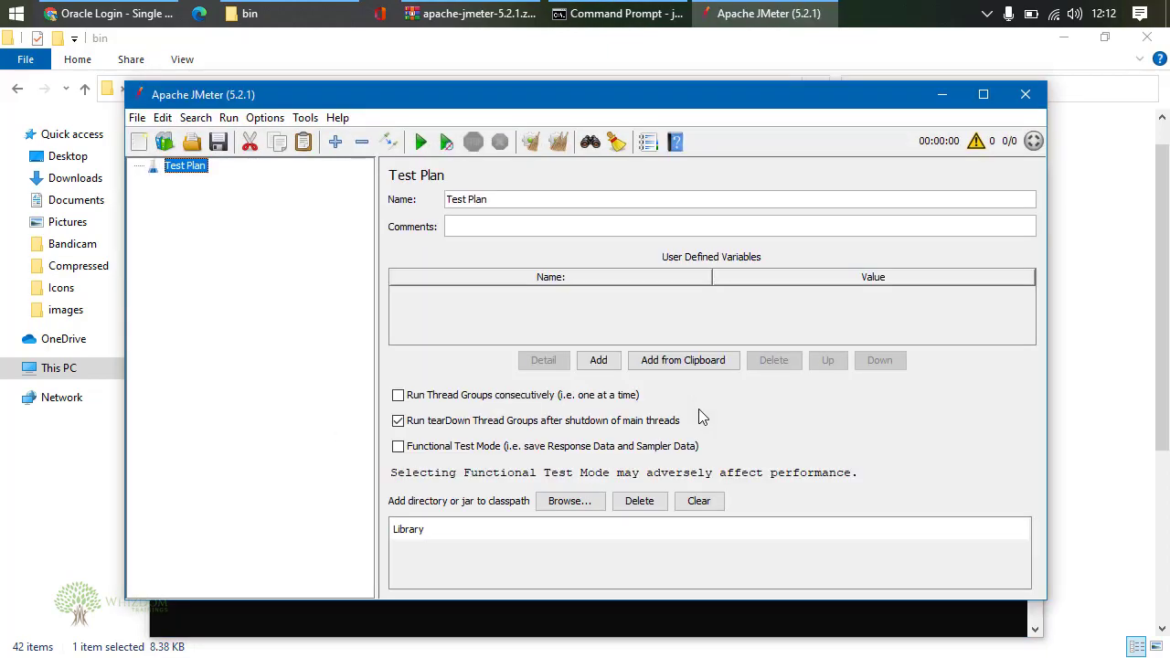
mouse_move(540, 90)
left_mouse_down()
mouse_move(658, 104)
mouse_move(484, 86)
mouse_move(530, 89)
left_mouse_up()
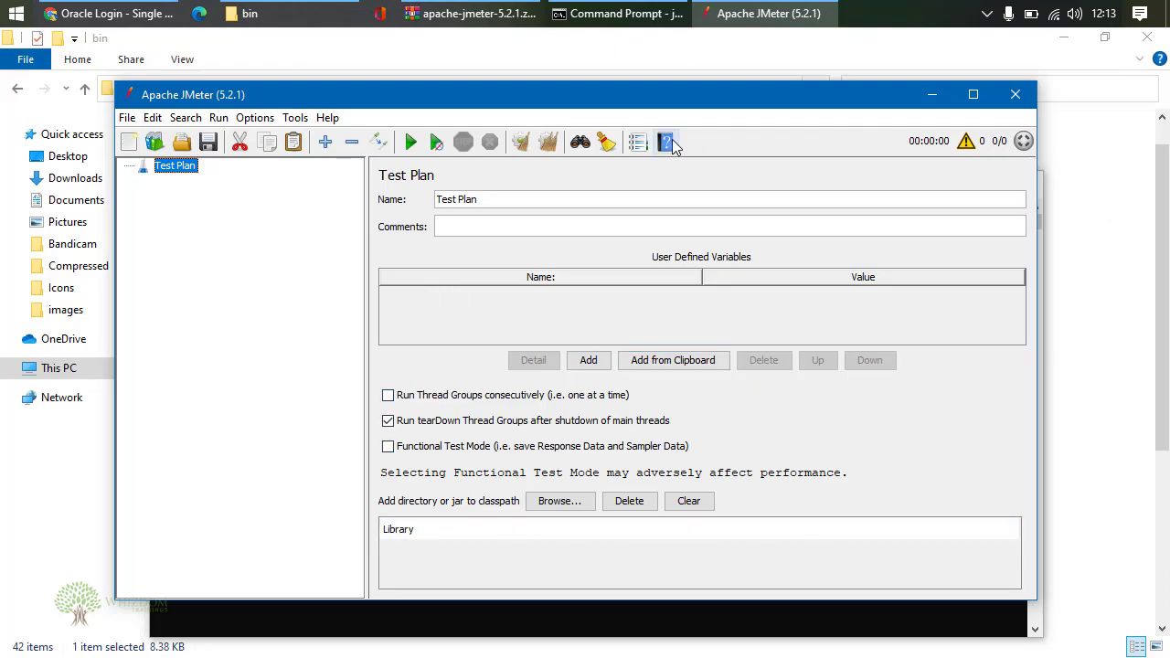
- Browse the available JMeter test plan templates, choose Recording and proceed to its parameters
left_click(158, 139)
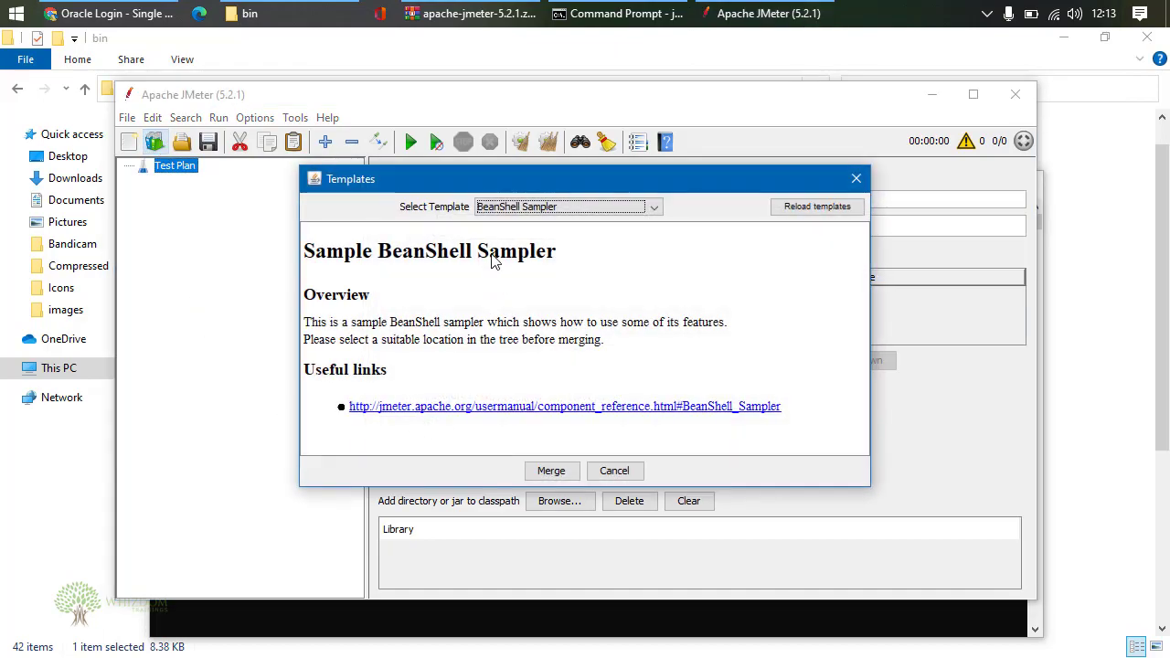
left_click(612, 206)
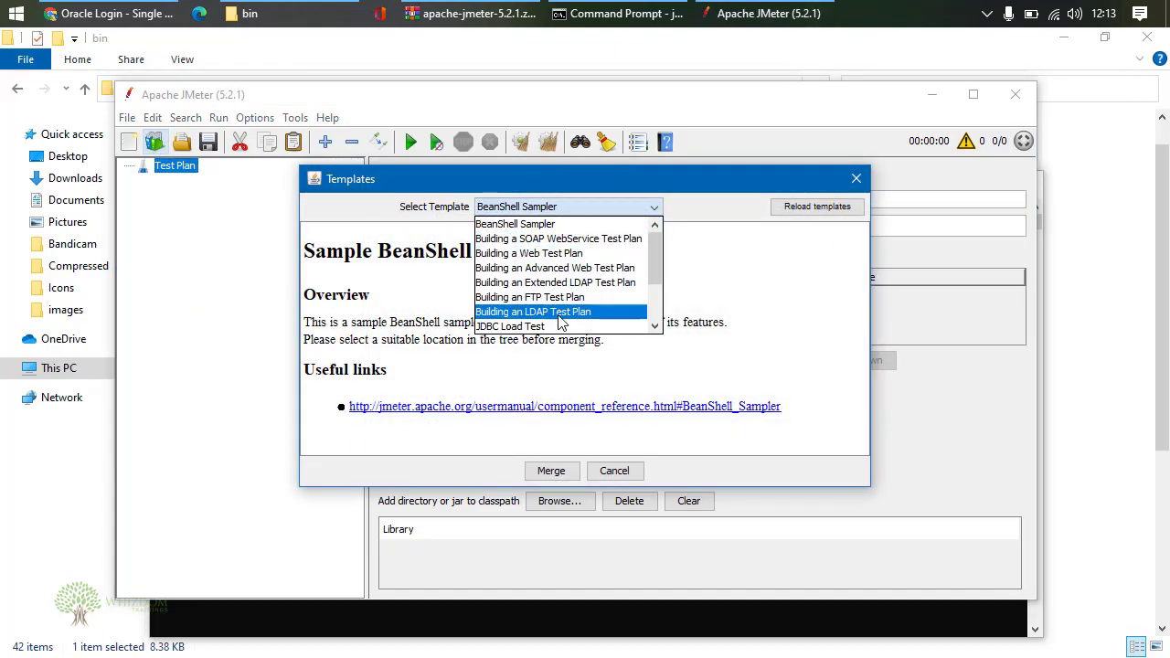
scroll(560, 324, "down", 1)
scroll(559, 324, "down", 1)
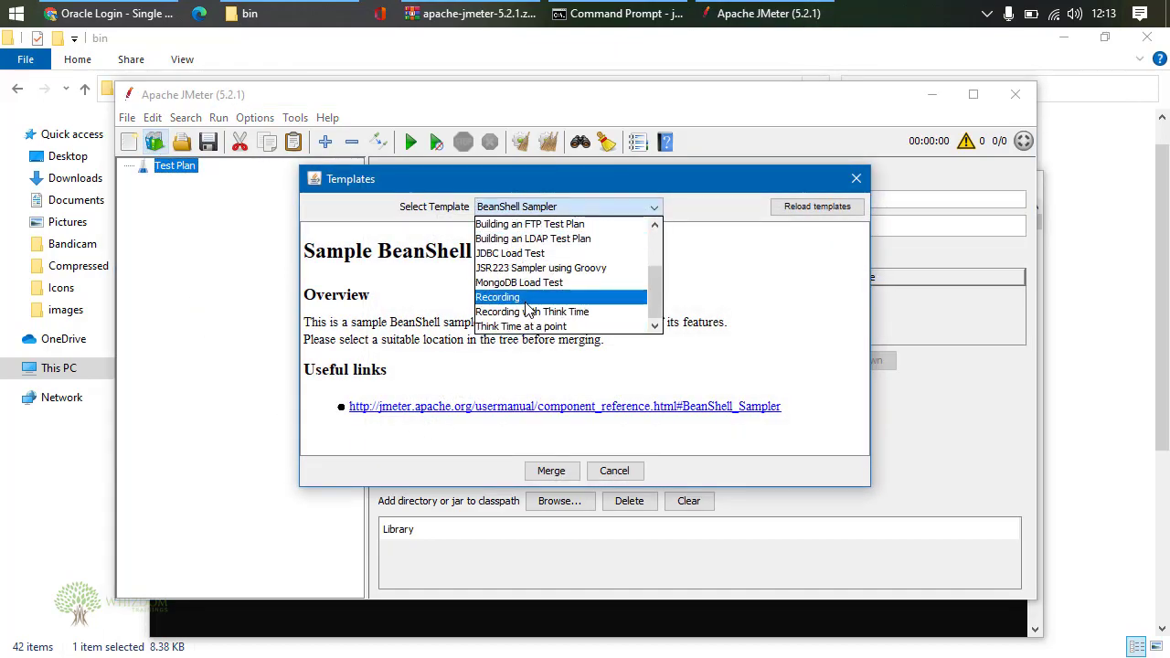
left_click(523, 304)
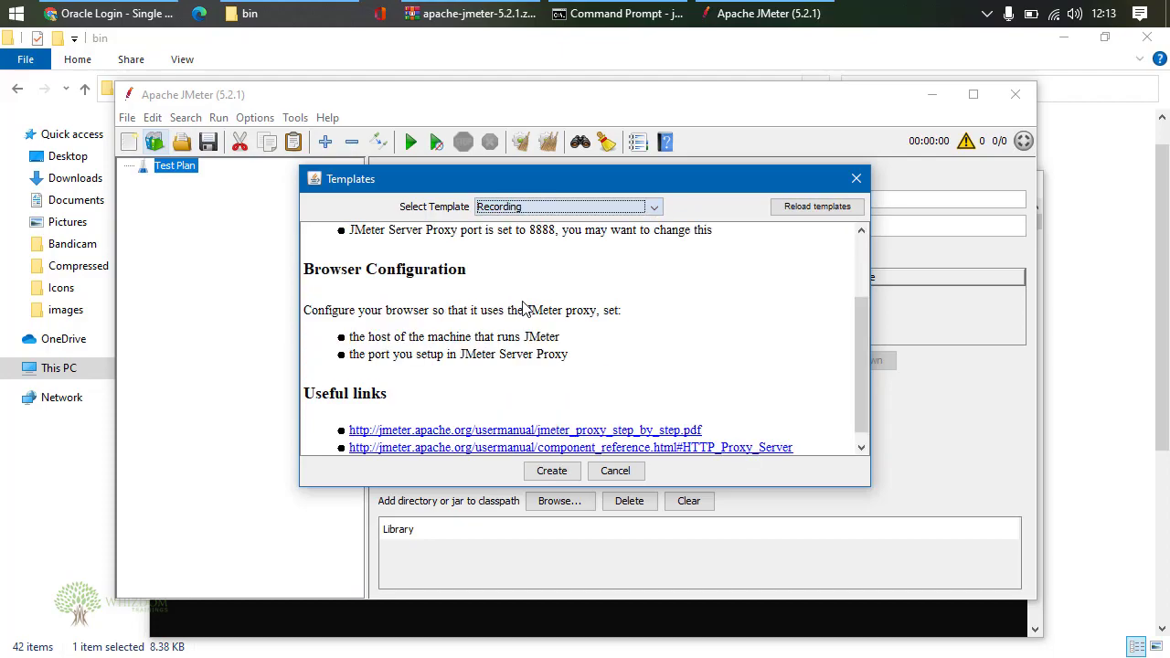
left_click(559, 471)
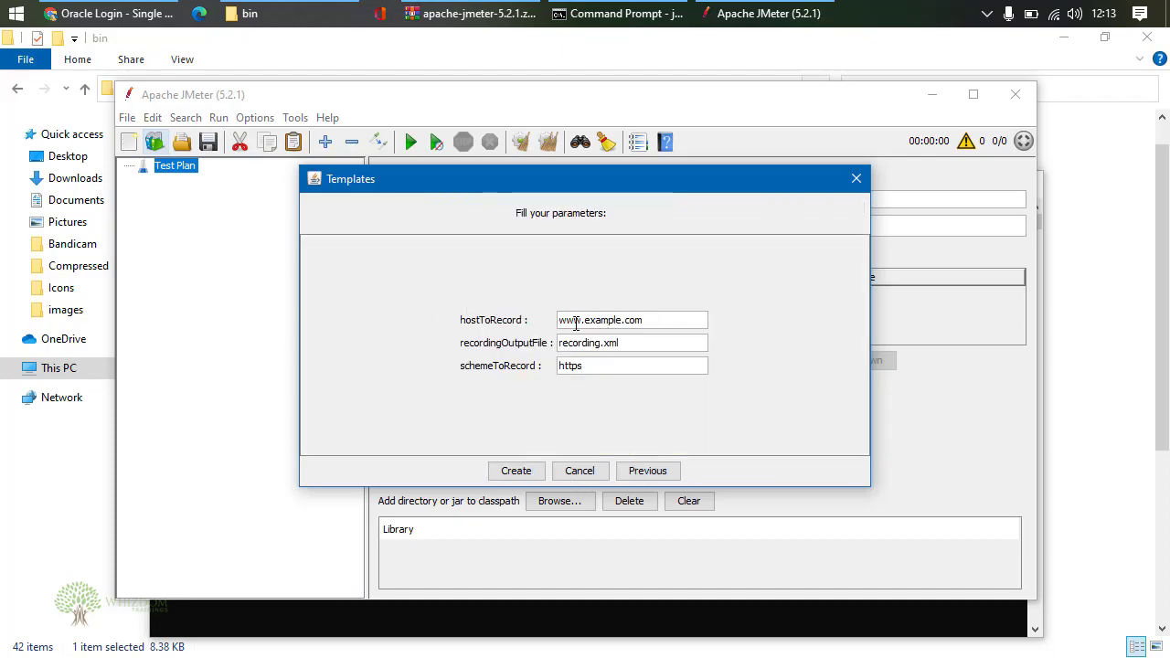
- Examine the hostToRecord, recordingOutputFile and schemeToRecord parameters, and dismiss the template without creating a plan
left_click_drag(685, 327, 537, 331)
left_click(609, 346)
left_click_drag(622, 369, 525, 369)
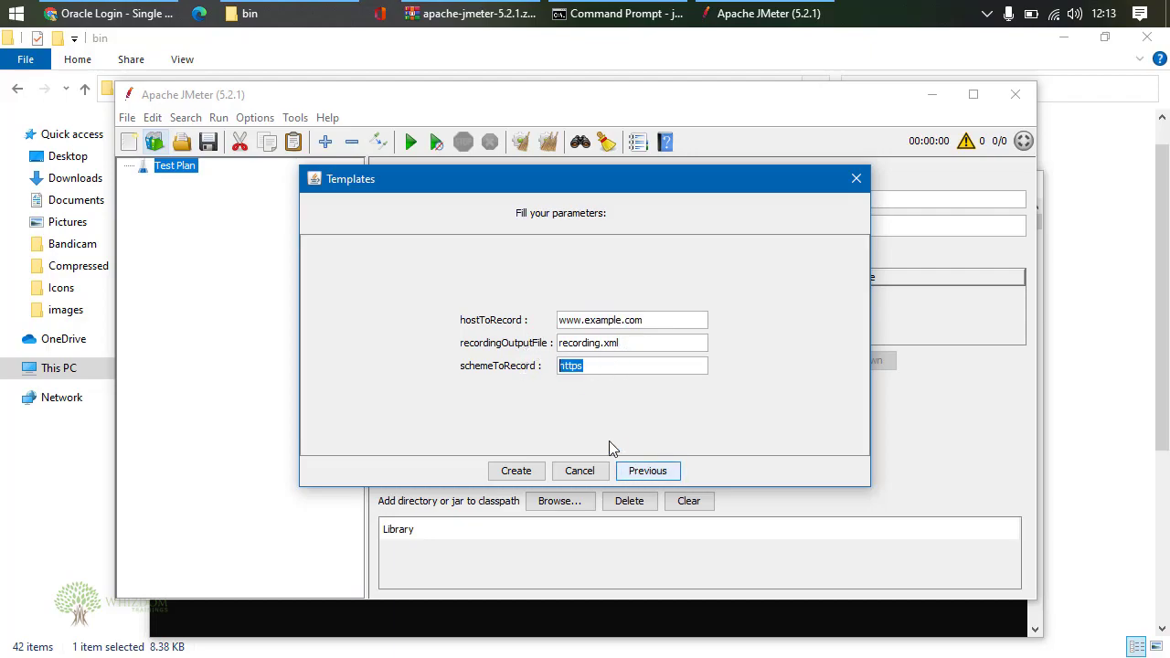
left_click(856, 179)
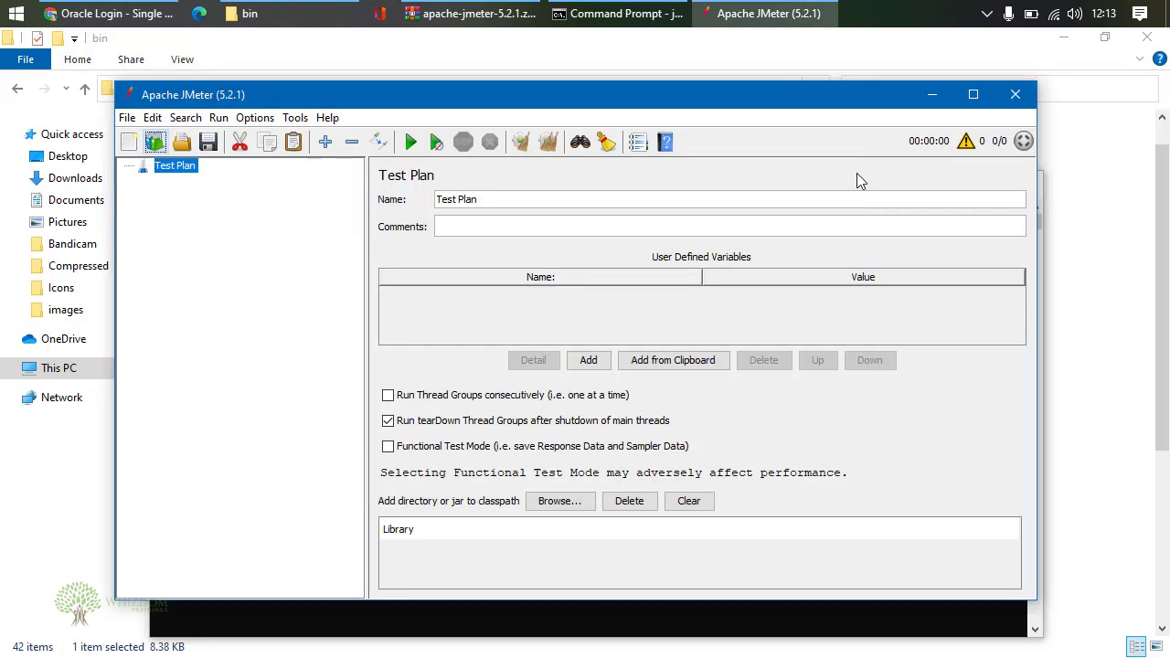
- Save the test plan in the bin folder under the file name installation as a JMeter .jmx file
left_click(209, 142)
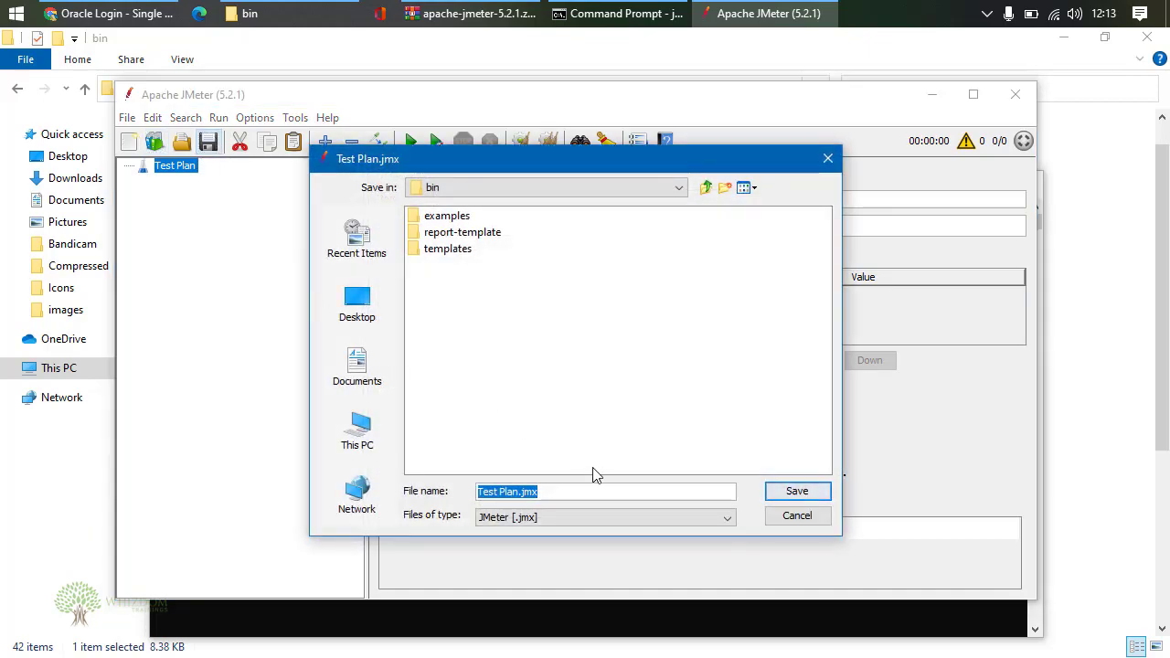
left_click(576, 491)
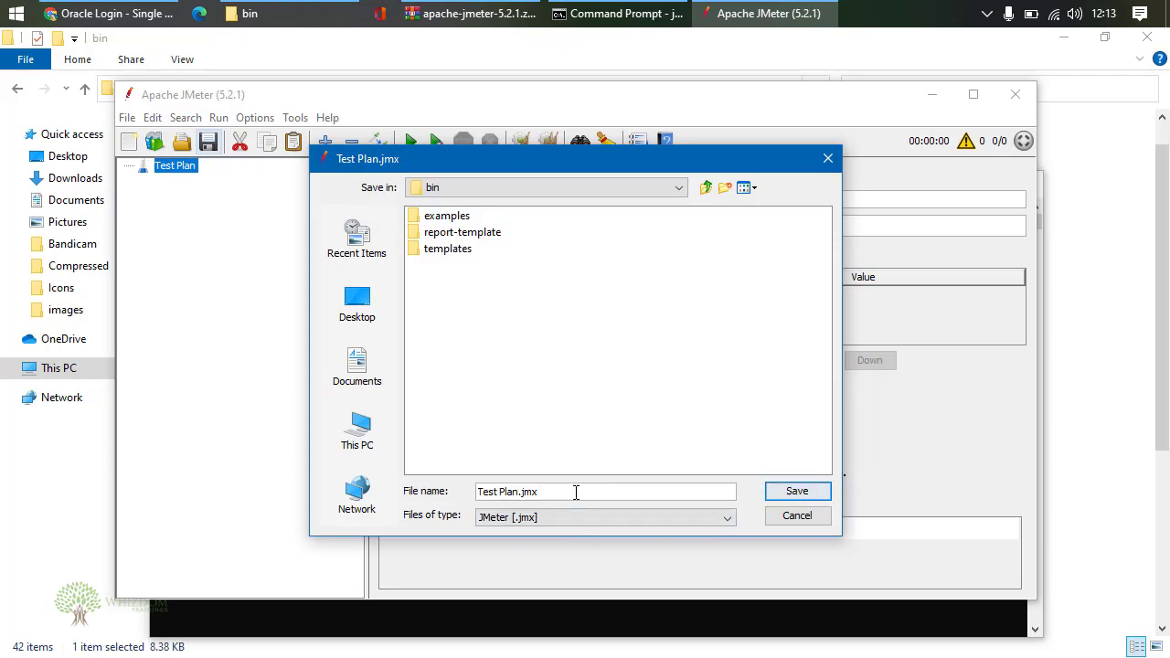
type("installatio")
key("ctrl+a")
key("BackSpace")
type("installation")
left_click(792, 491)
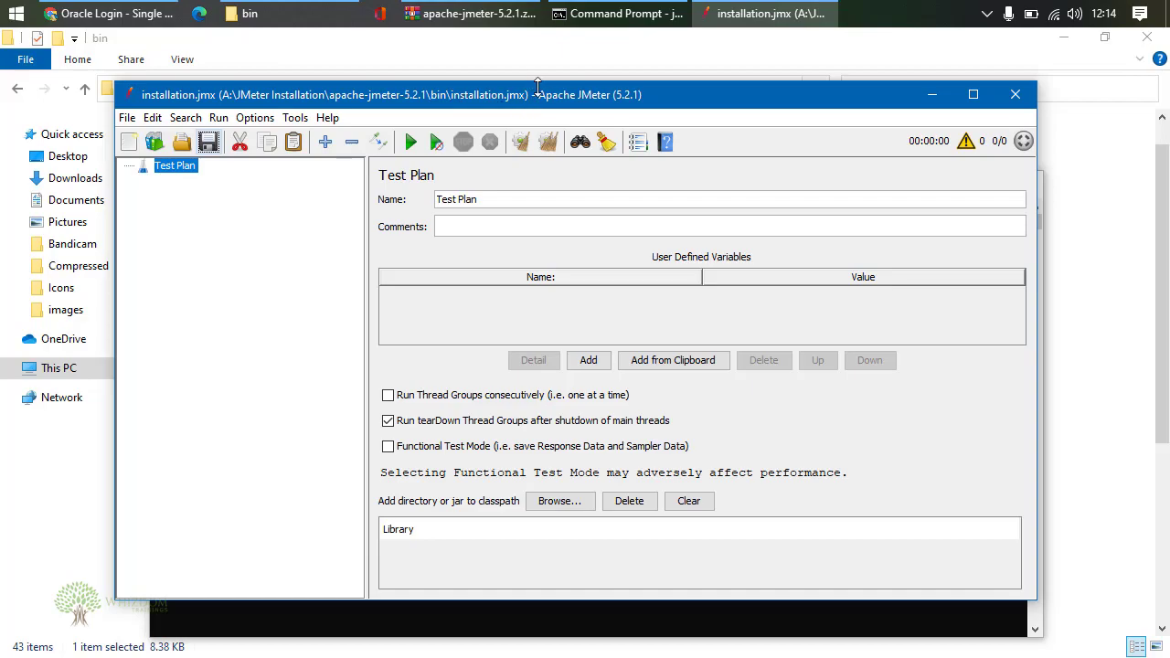
- Switch to the bin folder in File Explorer and locate the saved installation.jmx among its files
left_click(265, 13)
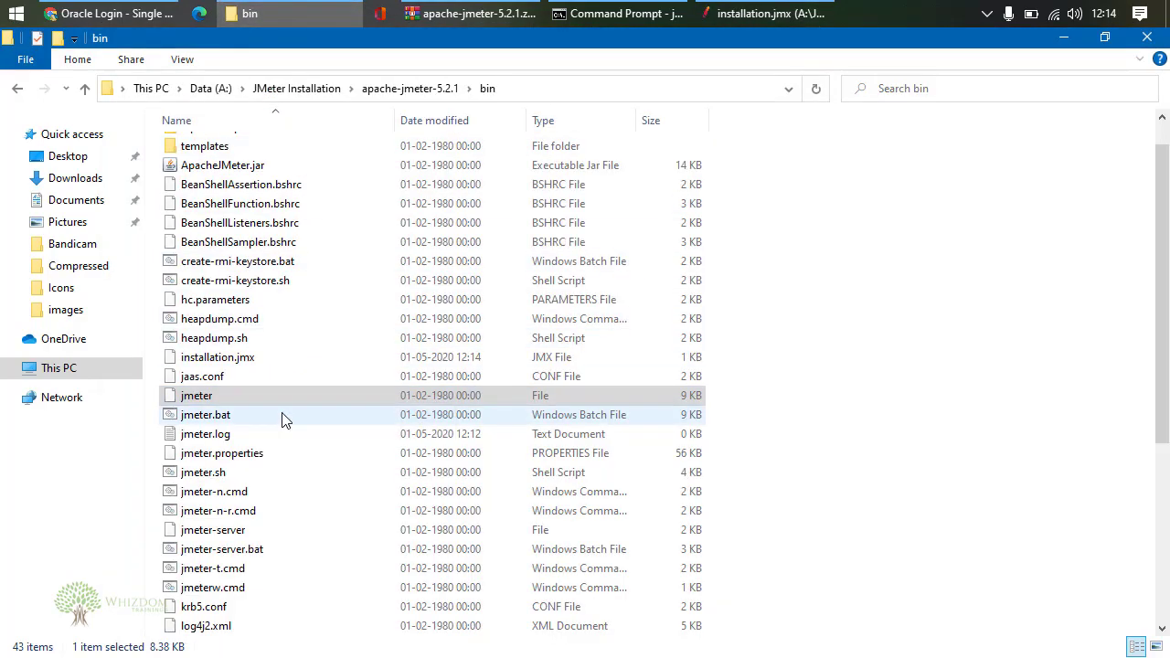
scroll(281, 418, "down", 5)
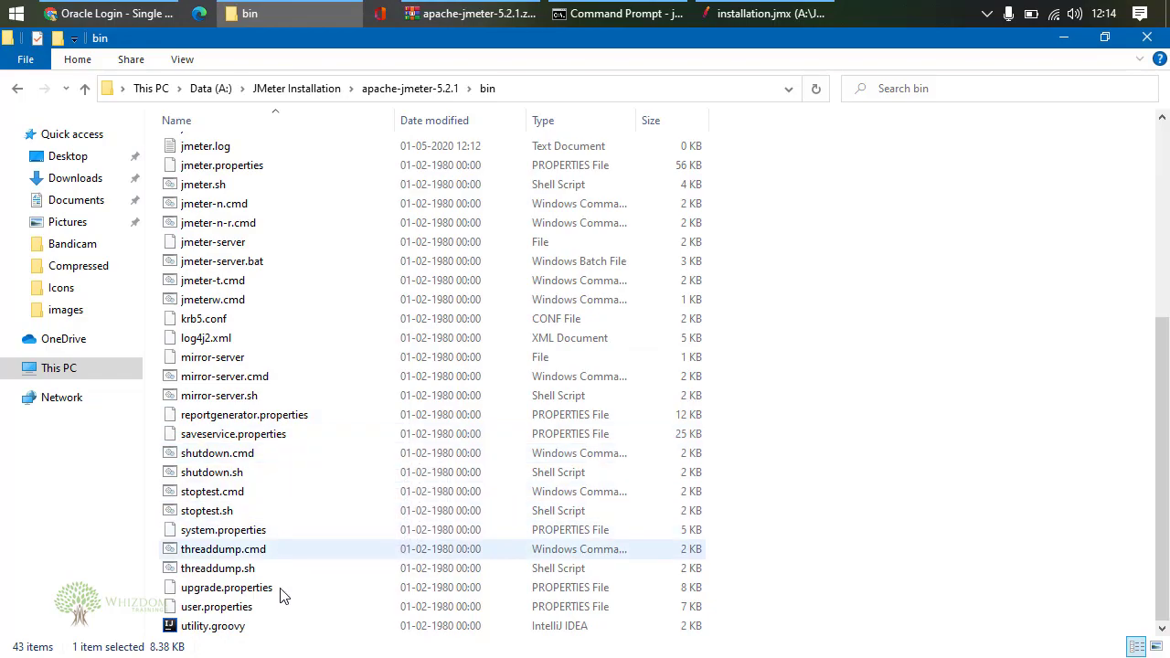
scroll(282, 599, "up", 5)
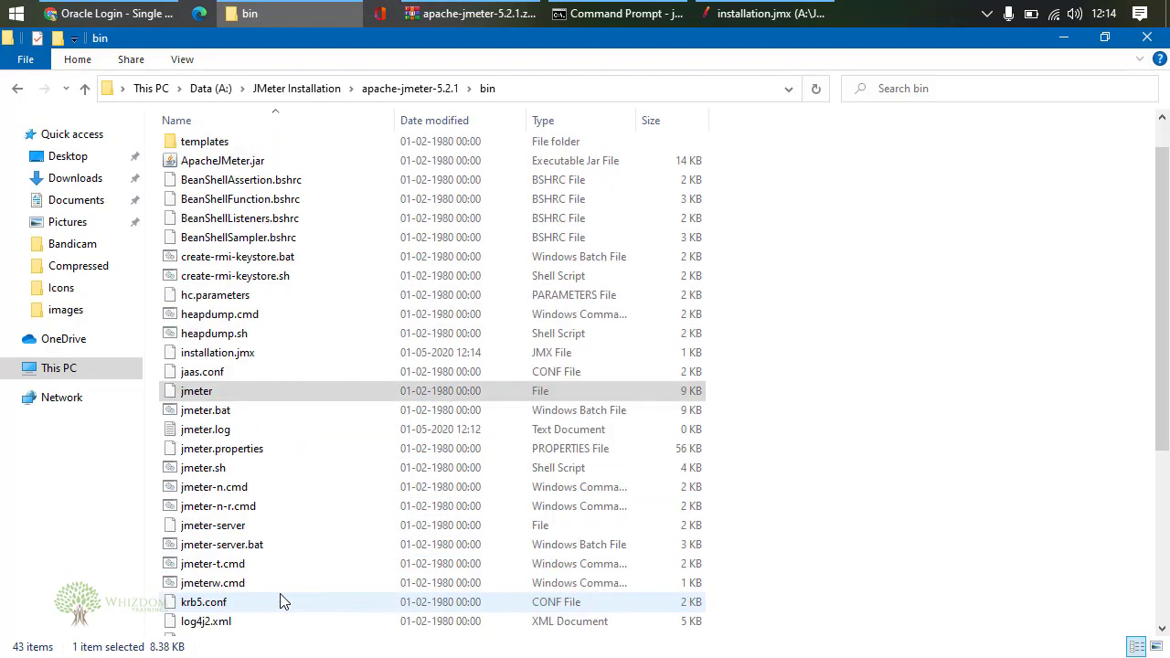
scroll(271, 582, "down", 2)
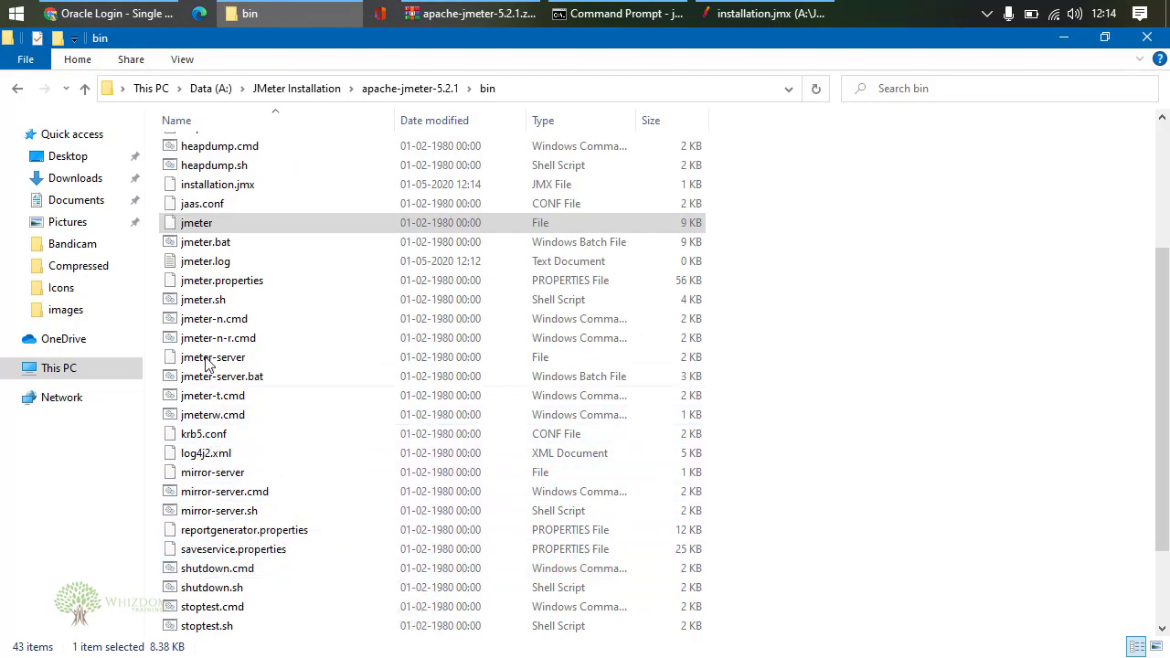
scroll(212, 384, "up", 3)
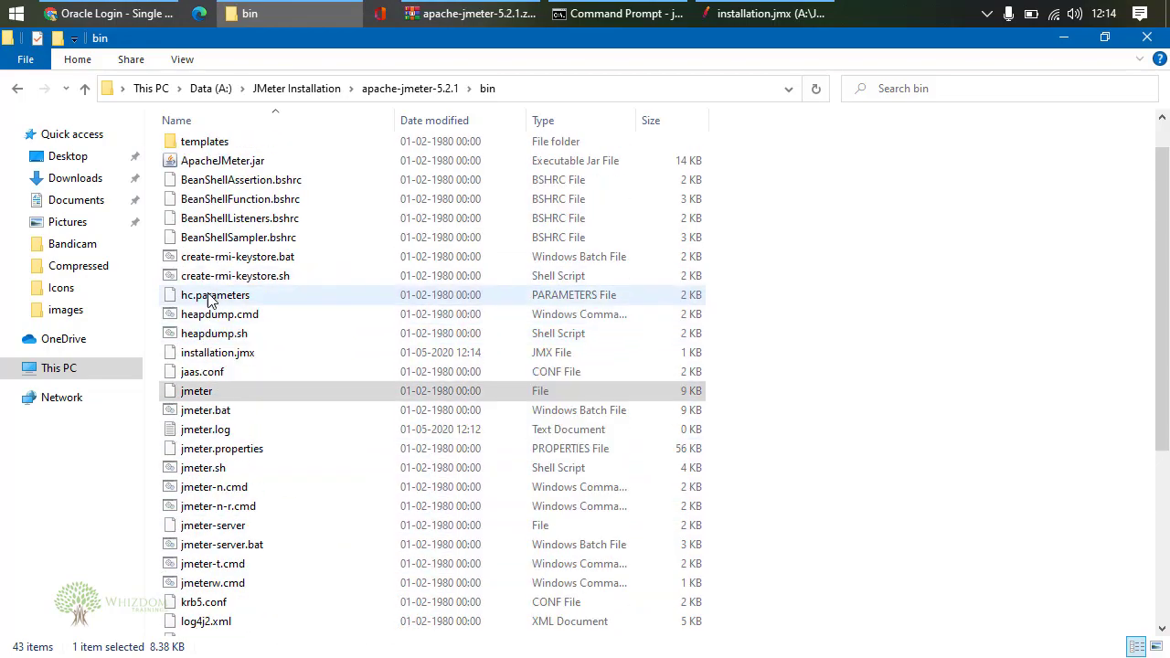
left_click(219, 353)
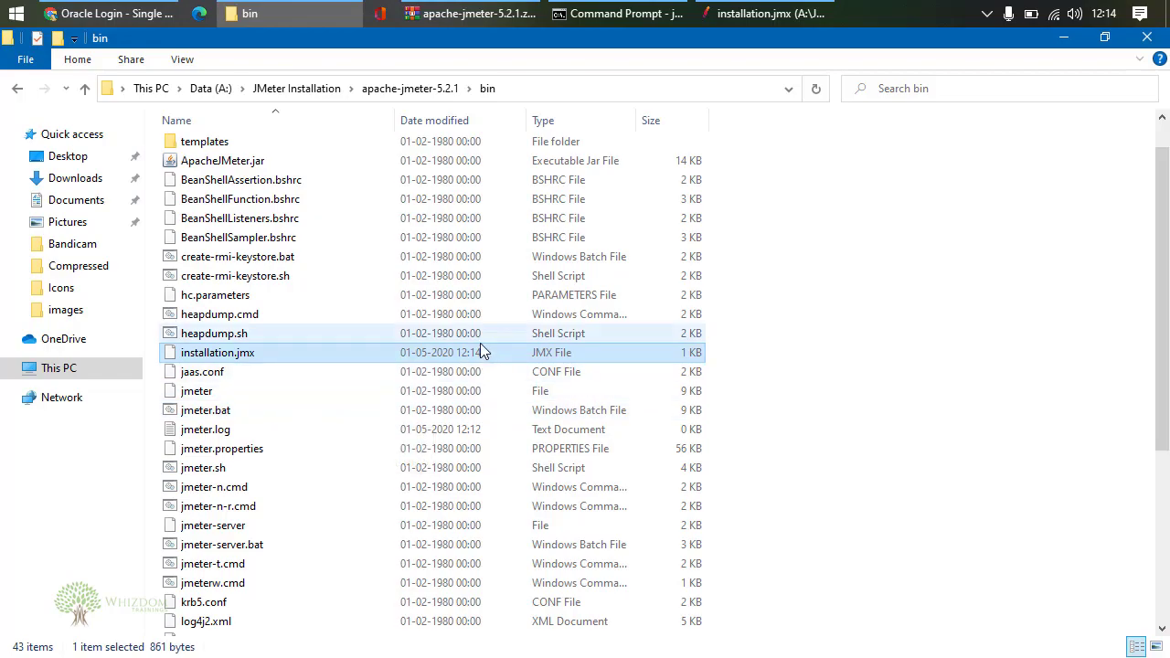
scroll(383, 391, "down", 5)
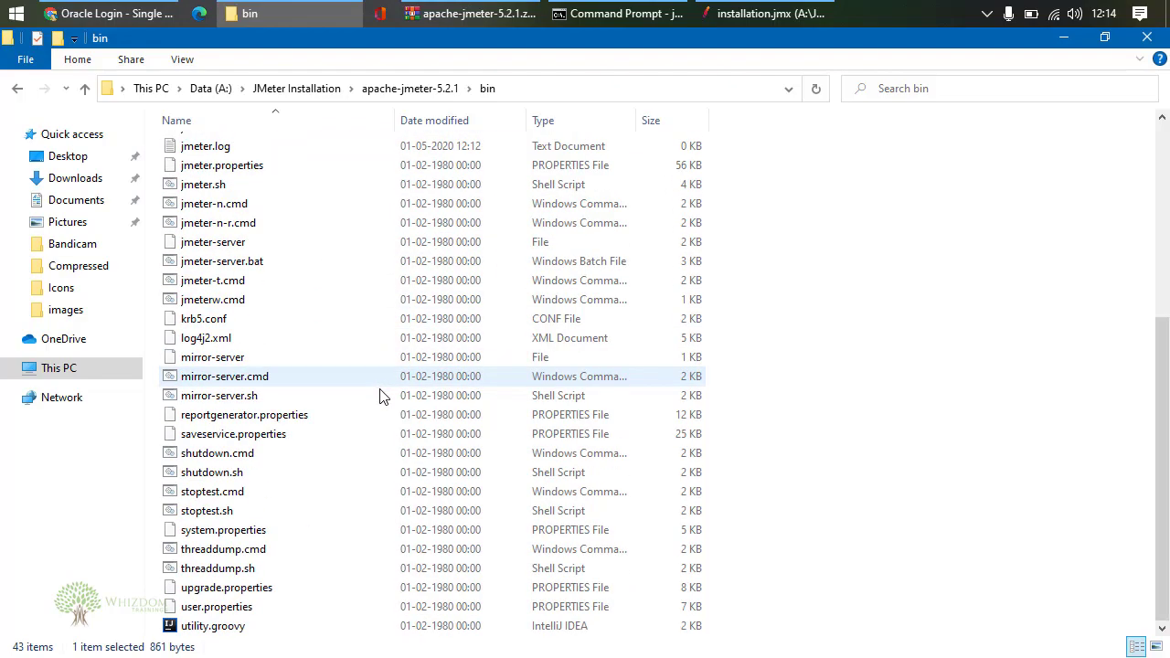
scroll(382, 395, "up", 5)
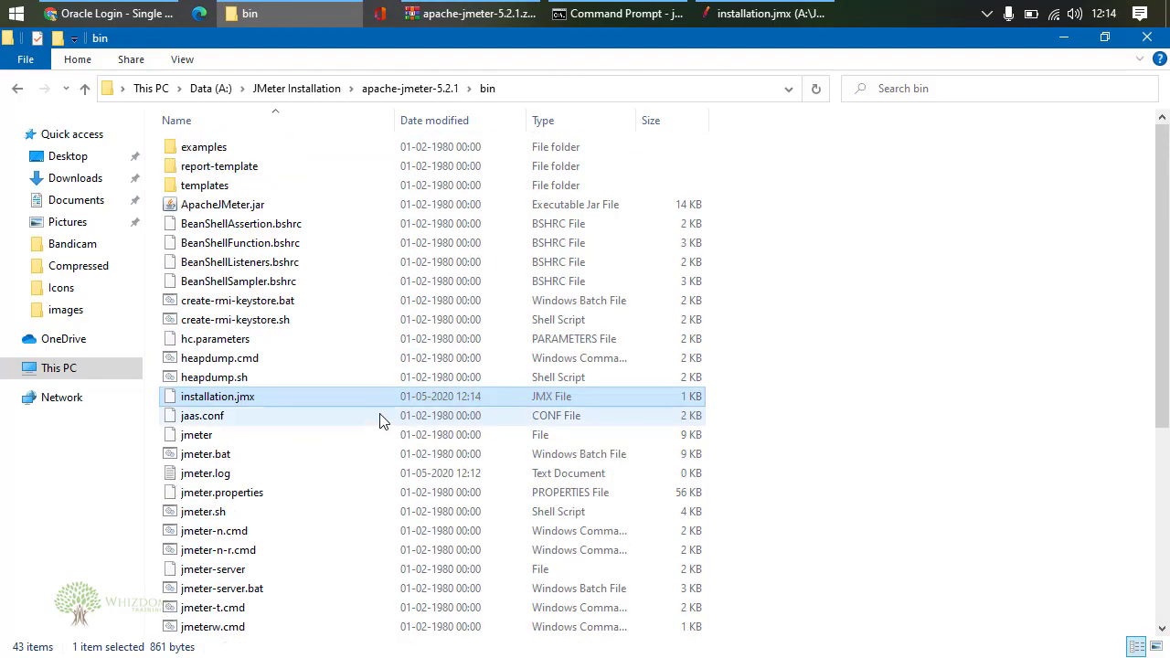
- Return to the JMeter window and add a Thread Group under the Test Plan
left_click(808, 10)
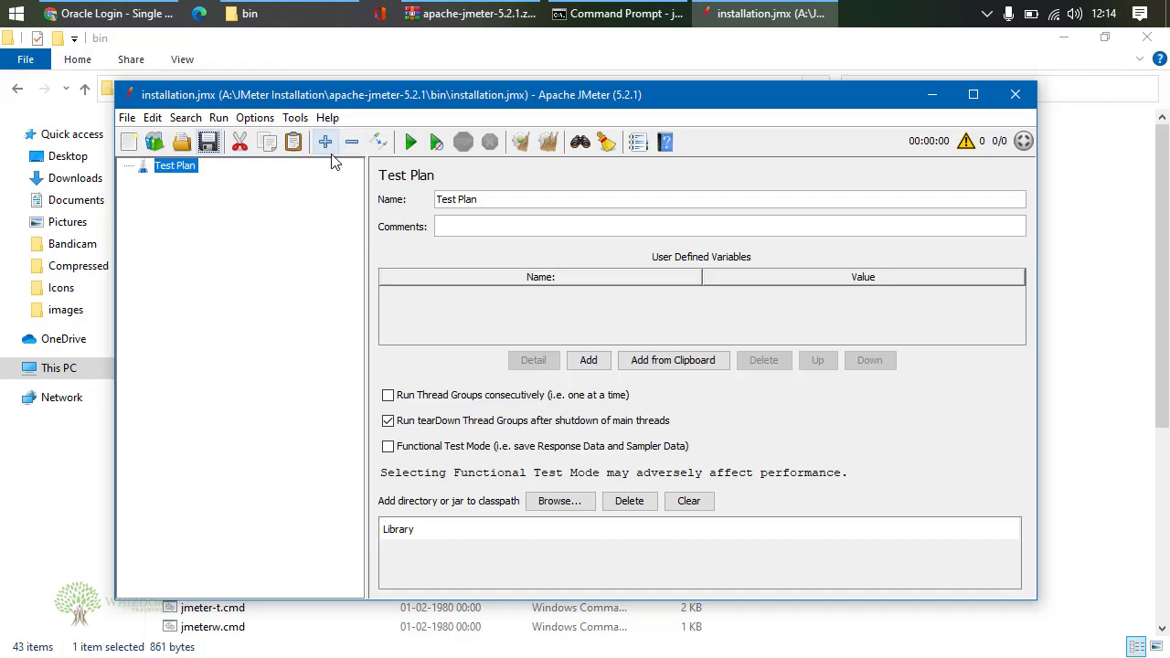
right_click(176, 171)
mouse_move(201, 176)
mouse_move(422, 178)
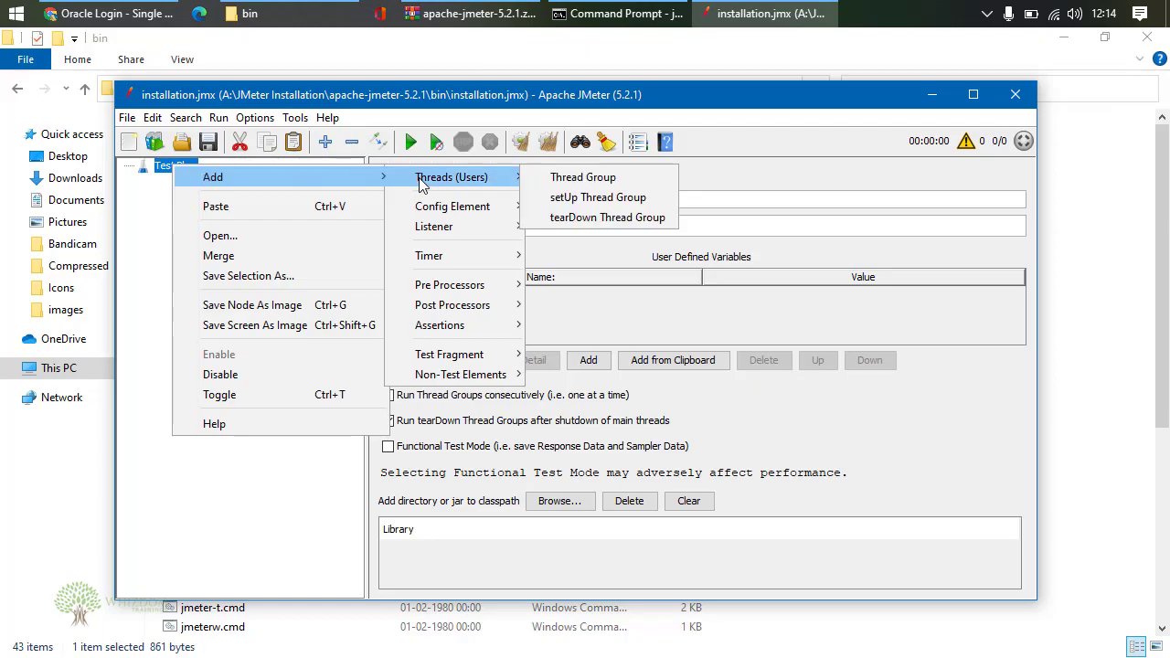
left_click(557, 179)
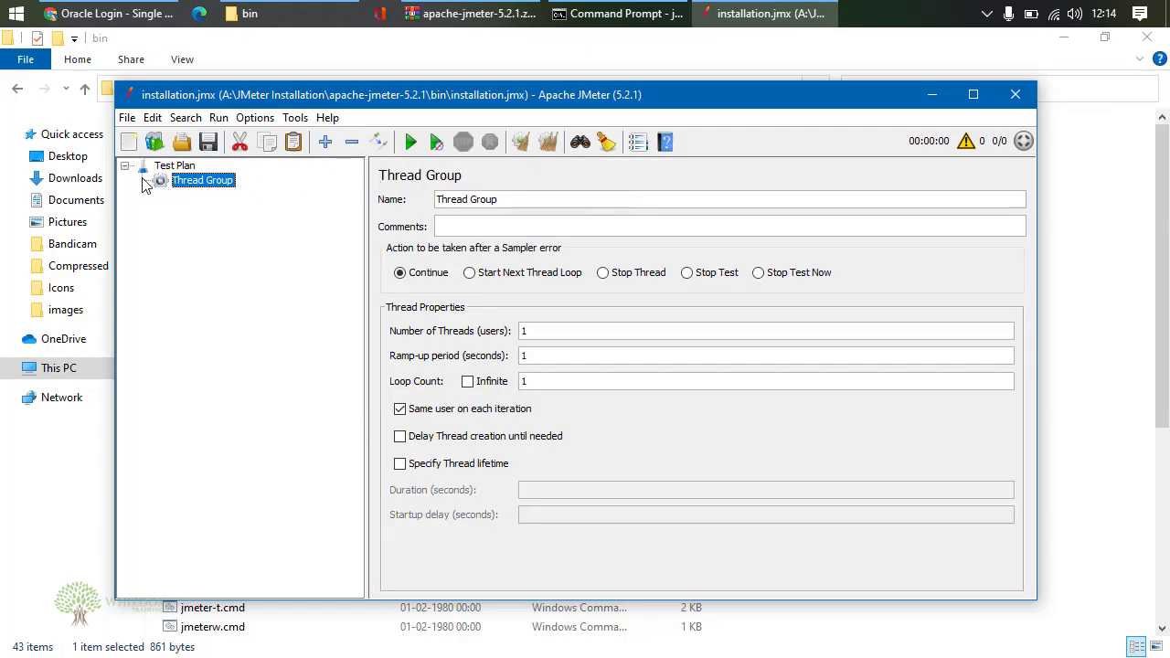
- Collapse and expand the whole test plan tree twice, leaving the Thread Group node displayed
left_click(351, 142)
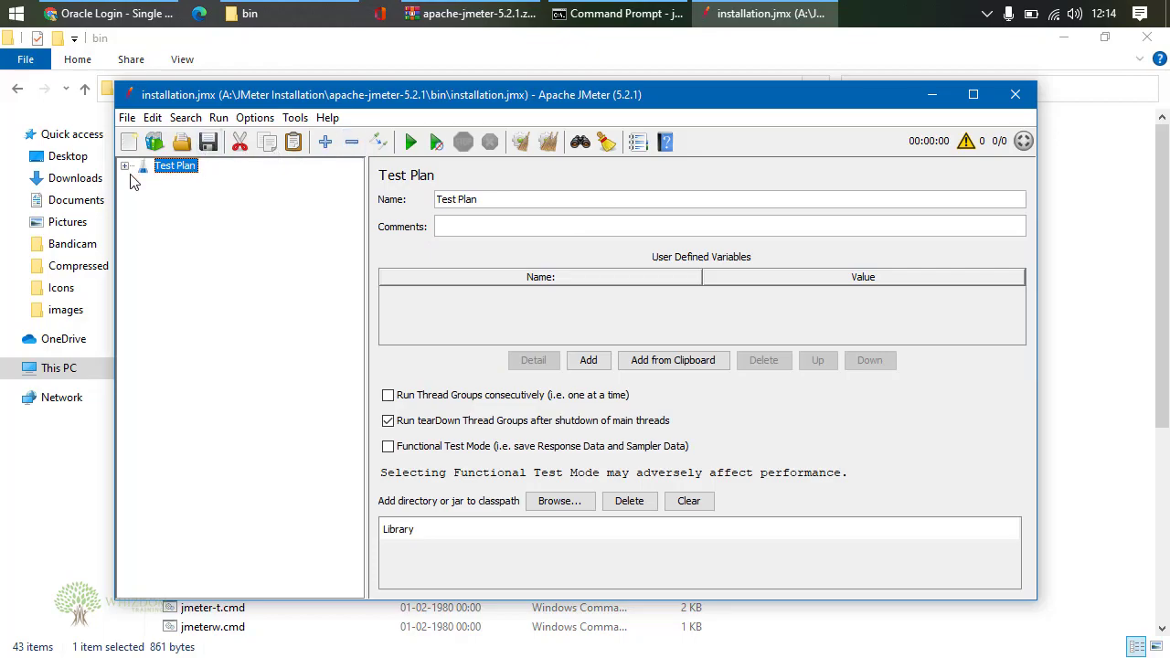
left_click(324, 141)
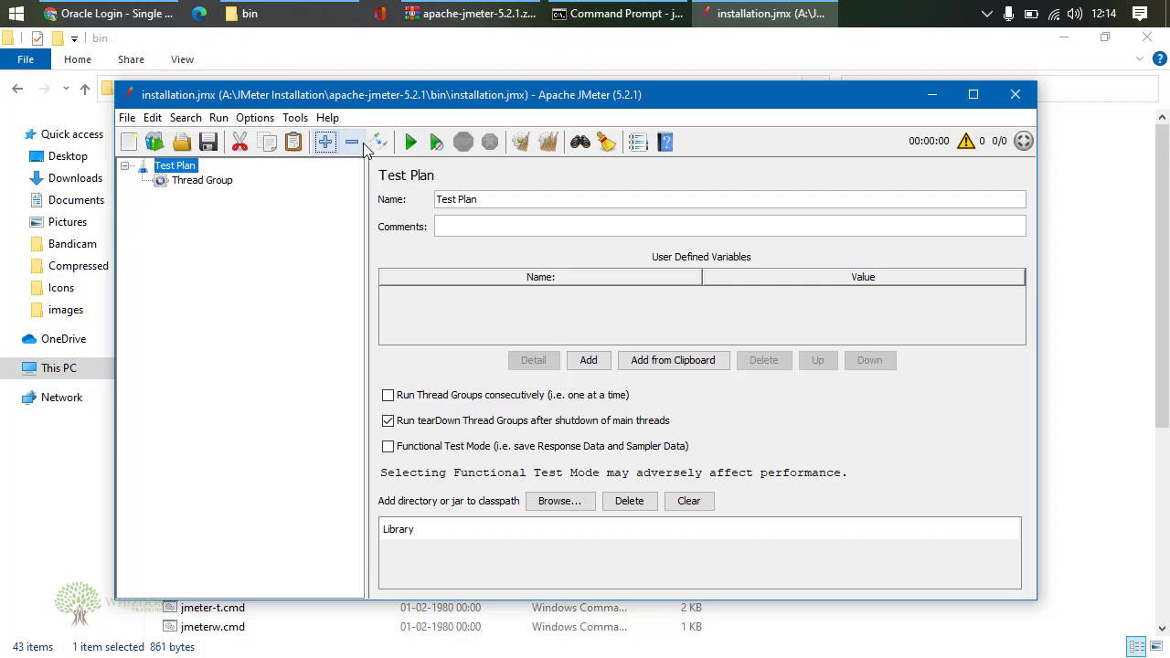
left_click(352, 143)
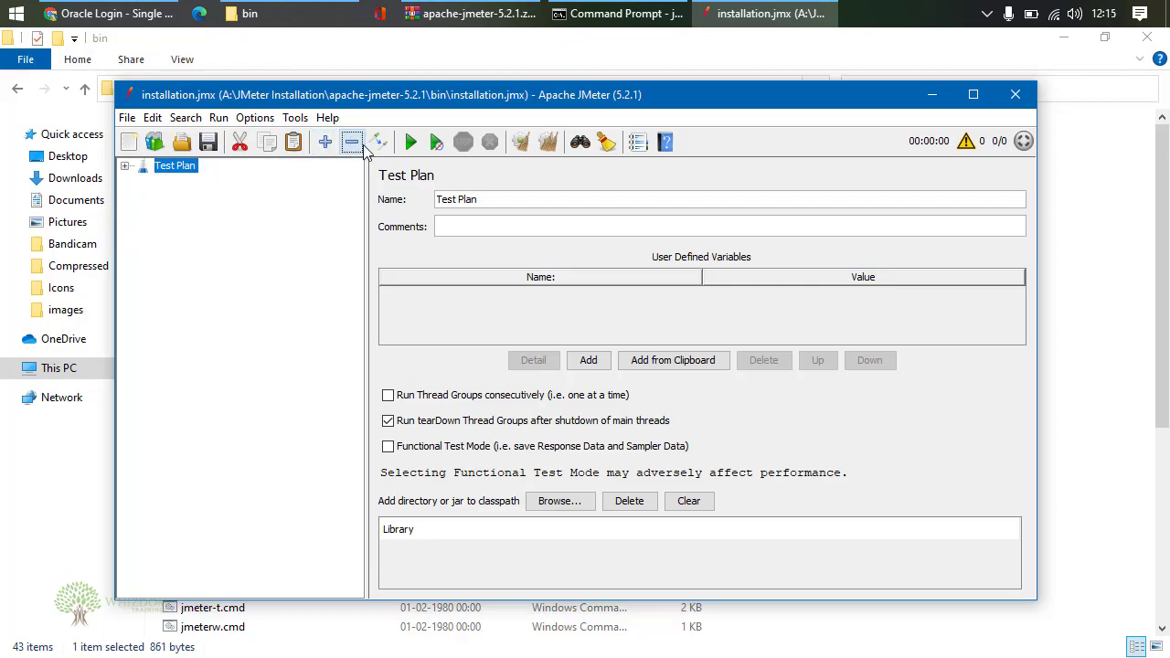
left_click(327, 142)
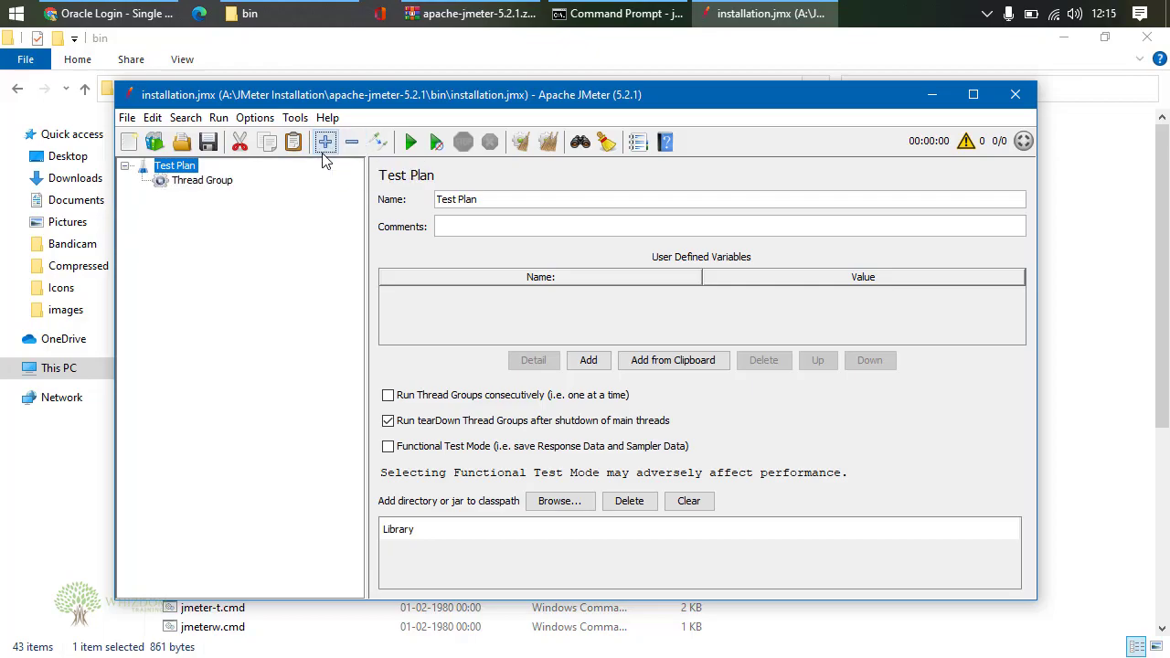
- Toggle the enabled state of the Thread Group under the Test Plan
left_click(181, 184)
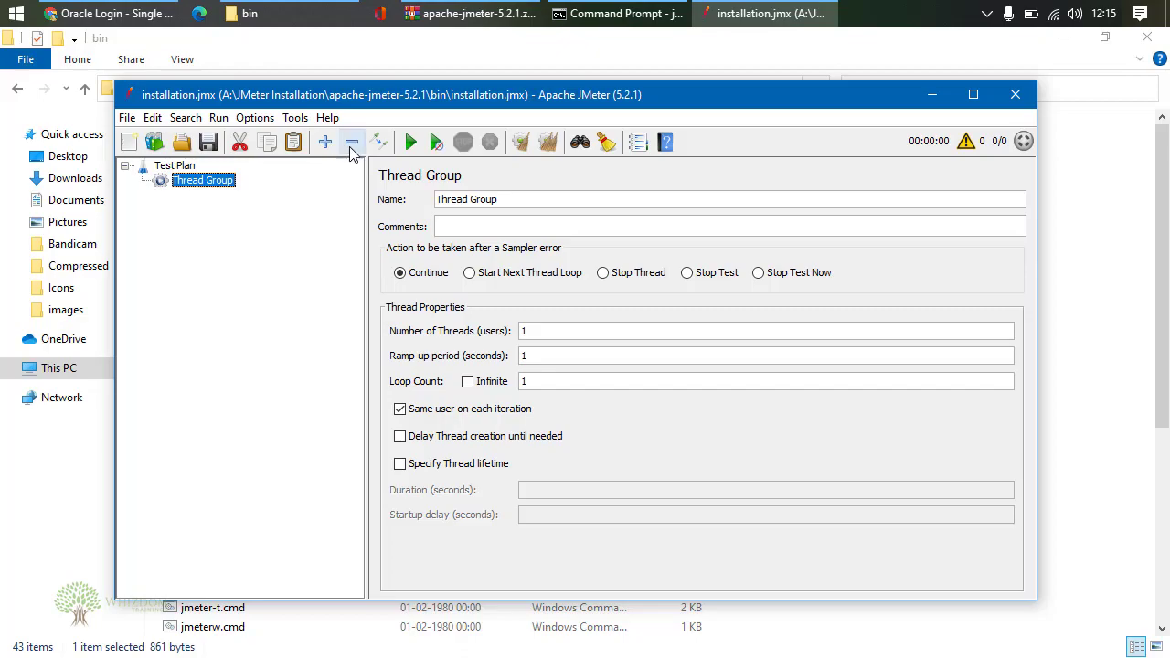
left_click(380, 143)
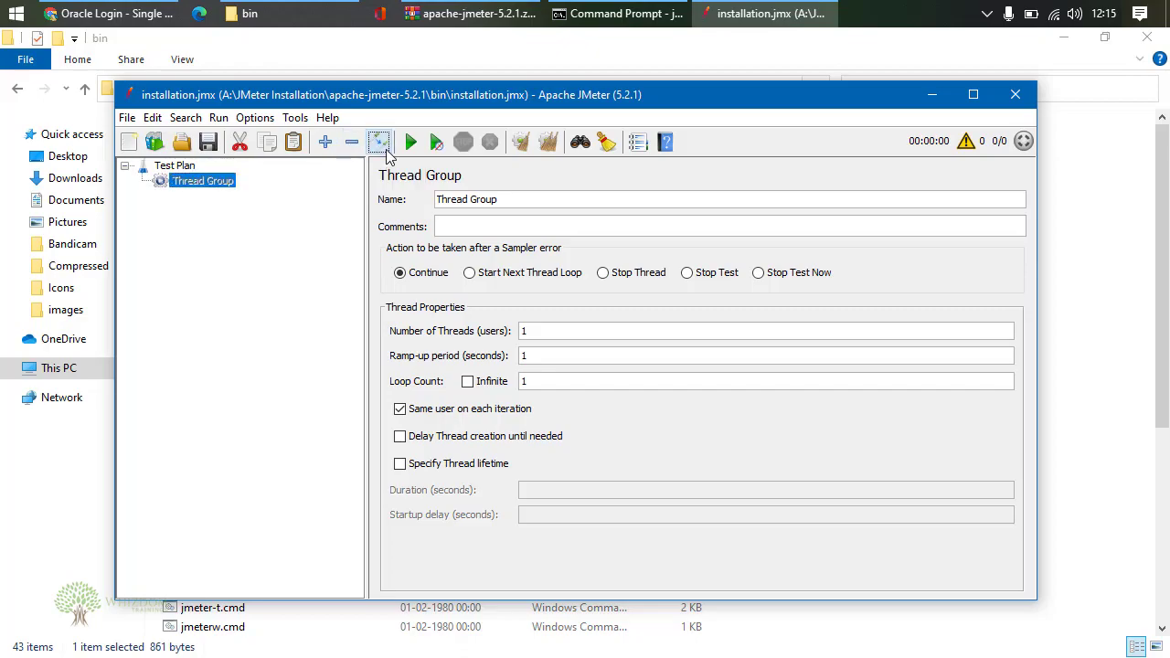